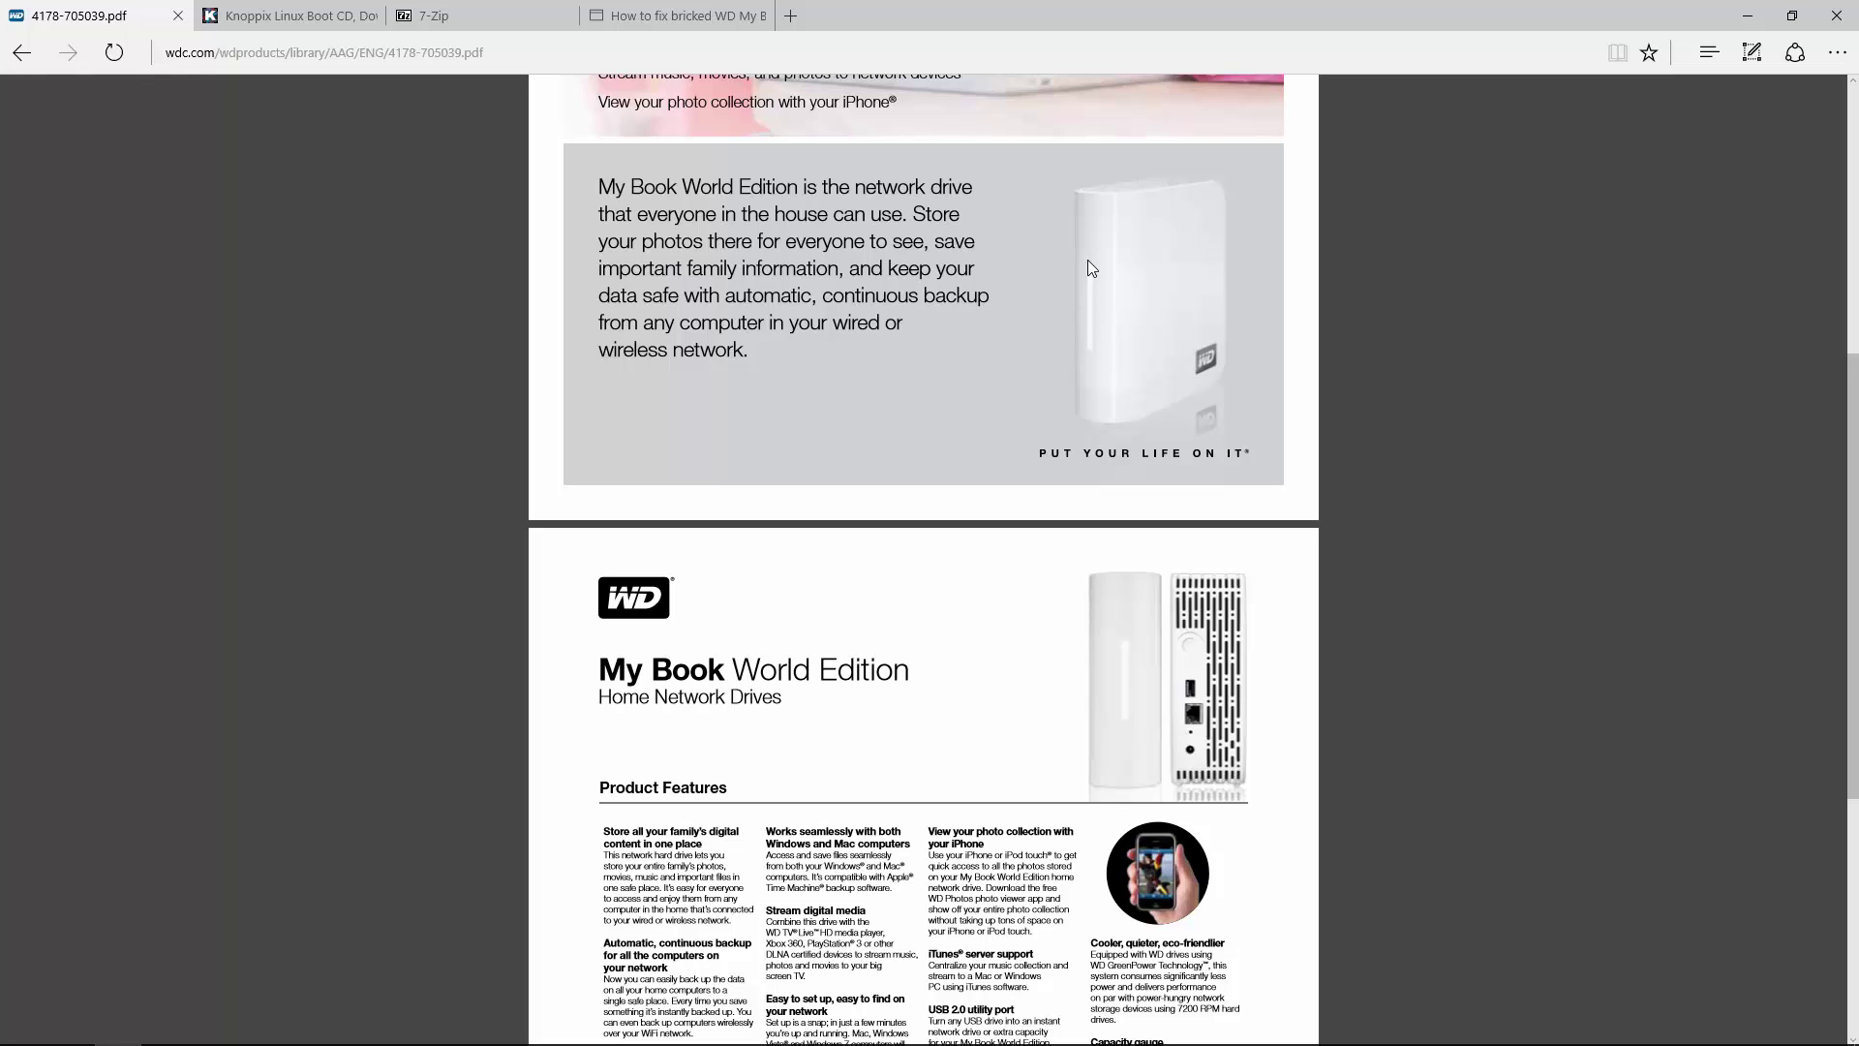
Step: Switch to the 'How to fix bricked WD My Book' article tab
left_click(682, 16)
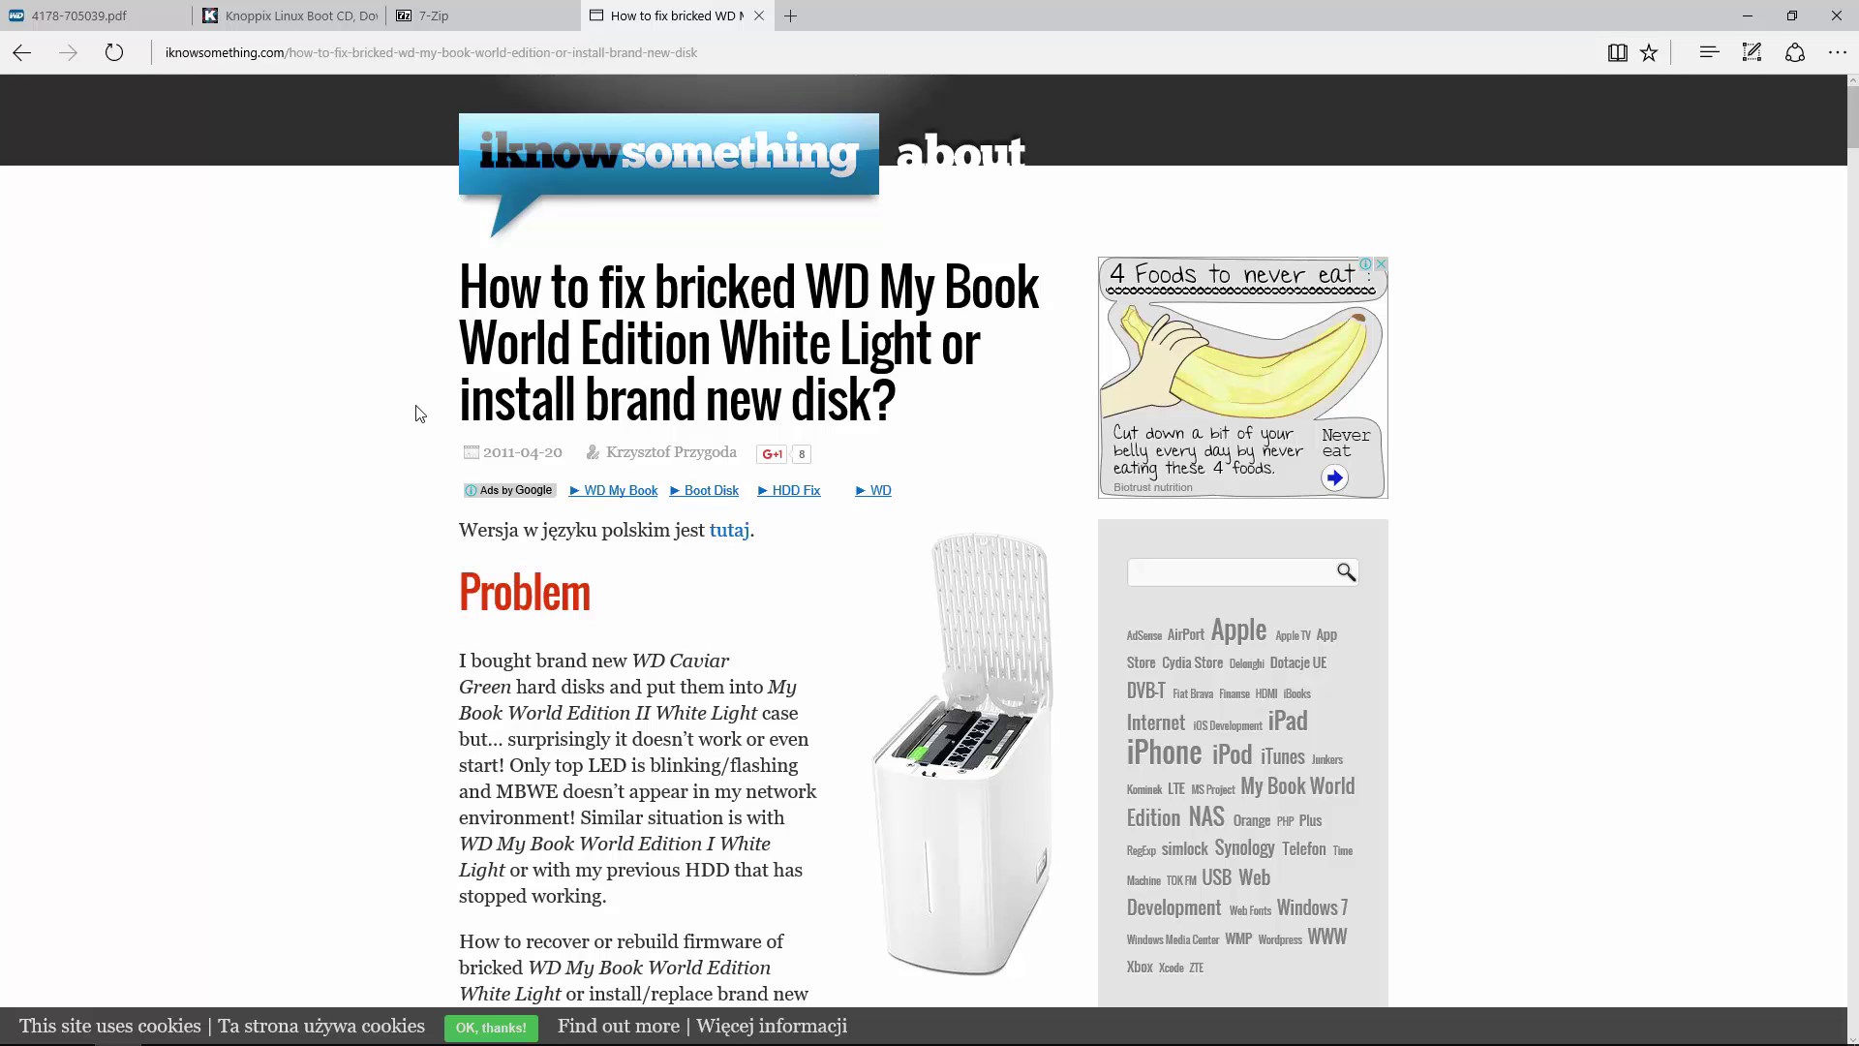
Step: Scroll the repair article down to step 2, then bring up the Knoppix Linux Boot CD download page
scroll(419, 413, "down", 20)
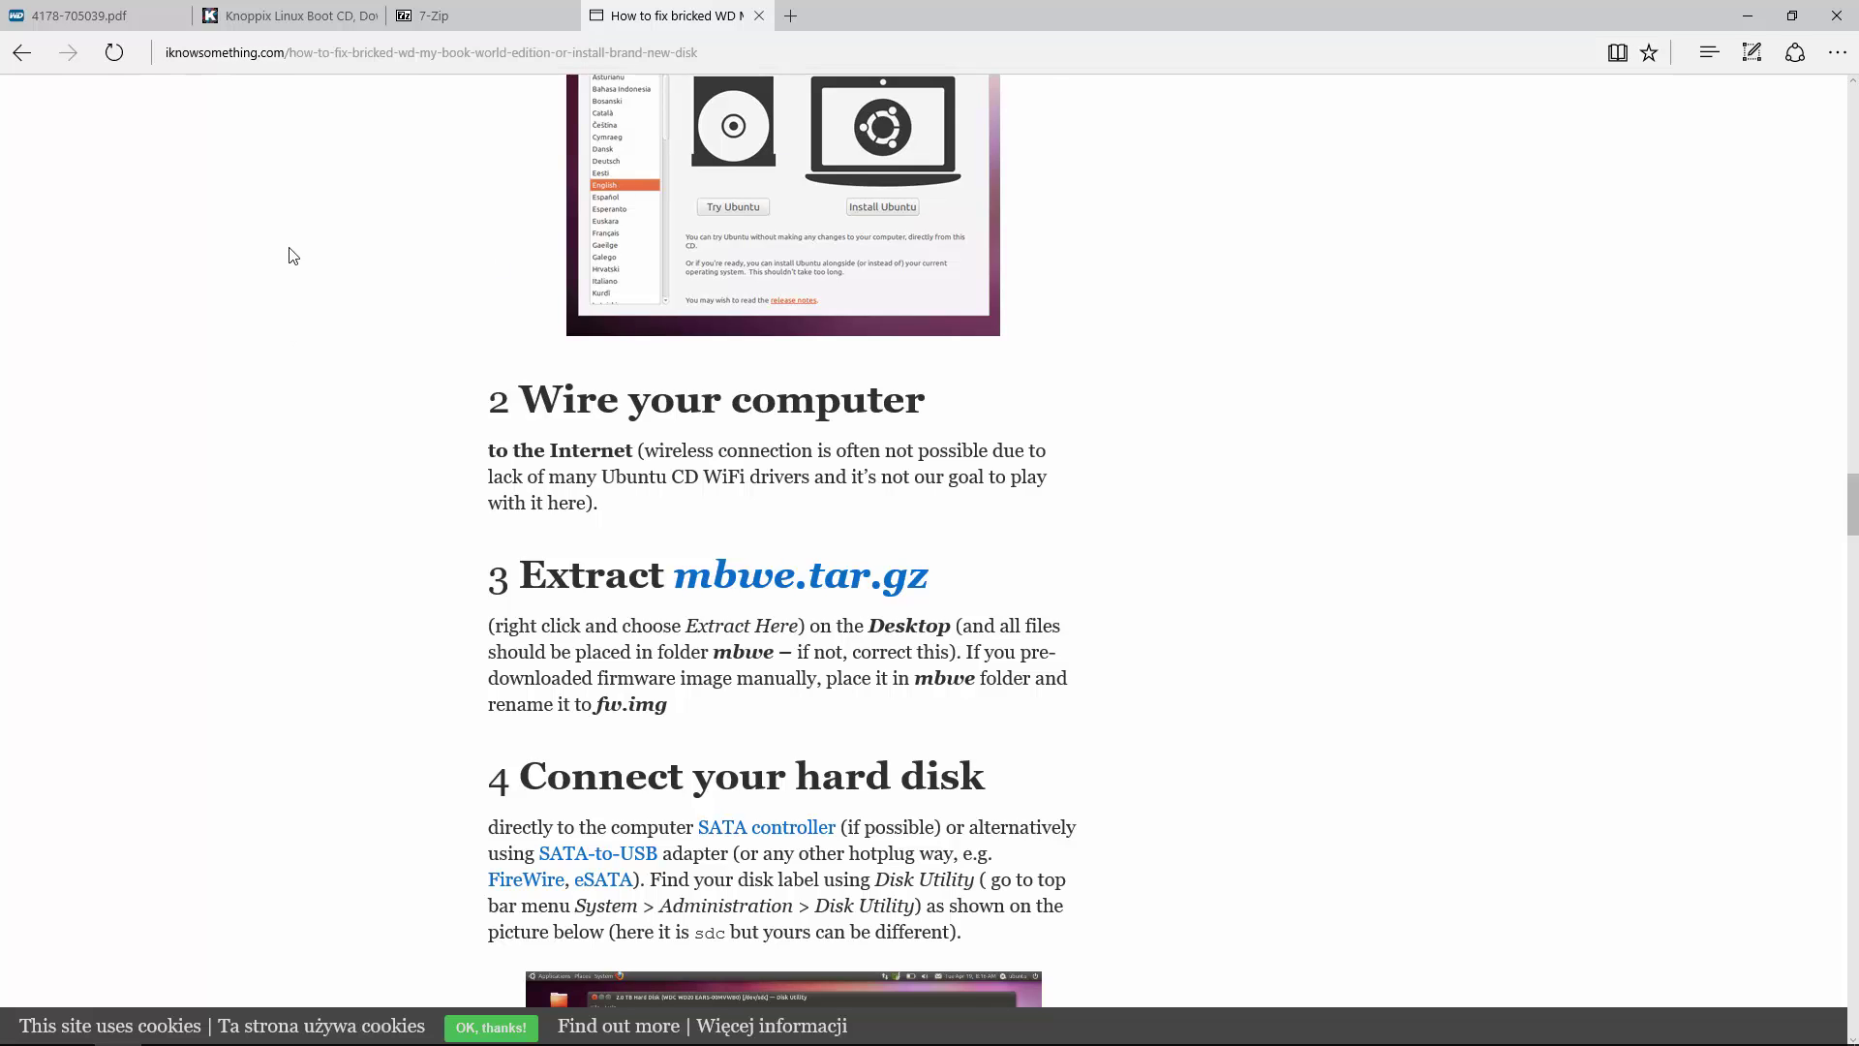
left_click(294, 12)
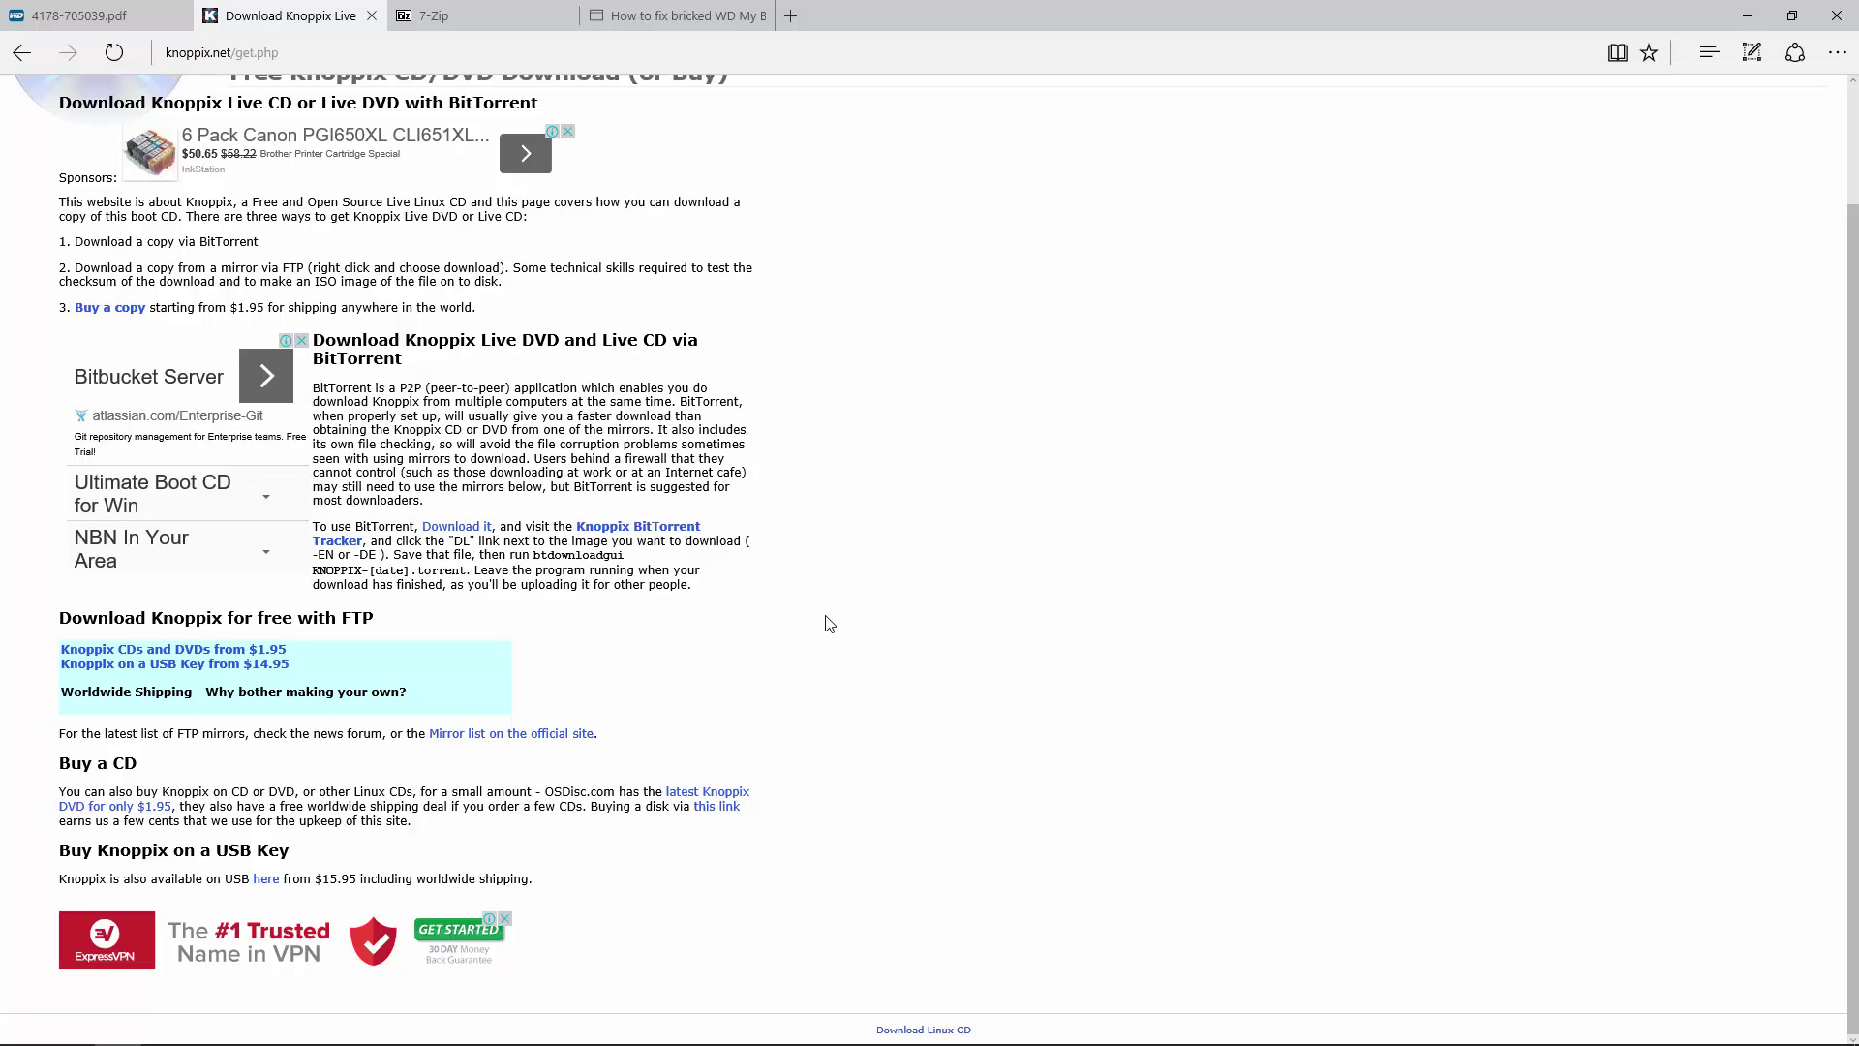
Step: Check the 7-Zip download page, then return to the repair article at step 3, Extract mbwe.tar.gz
left_click(453, 10)
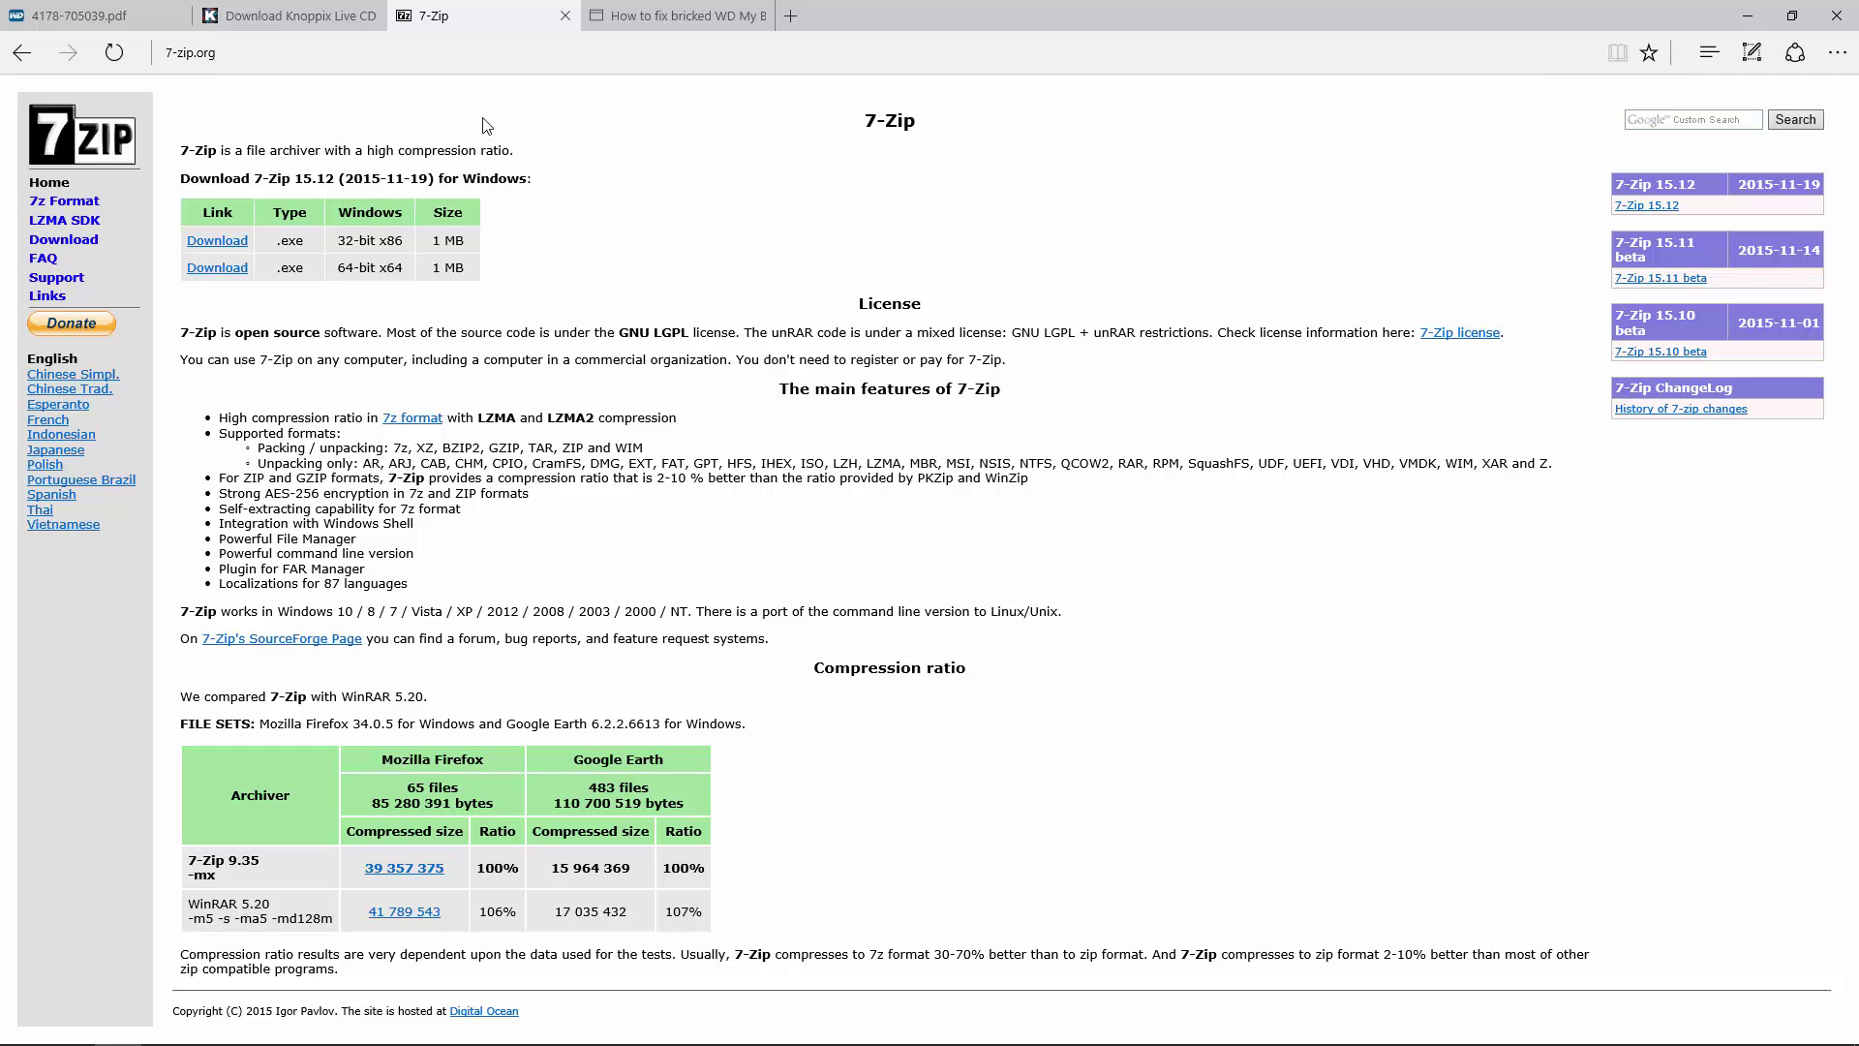
left_click(693, 19)
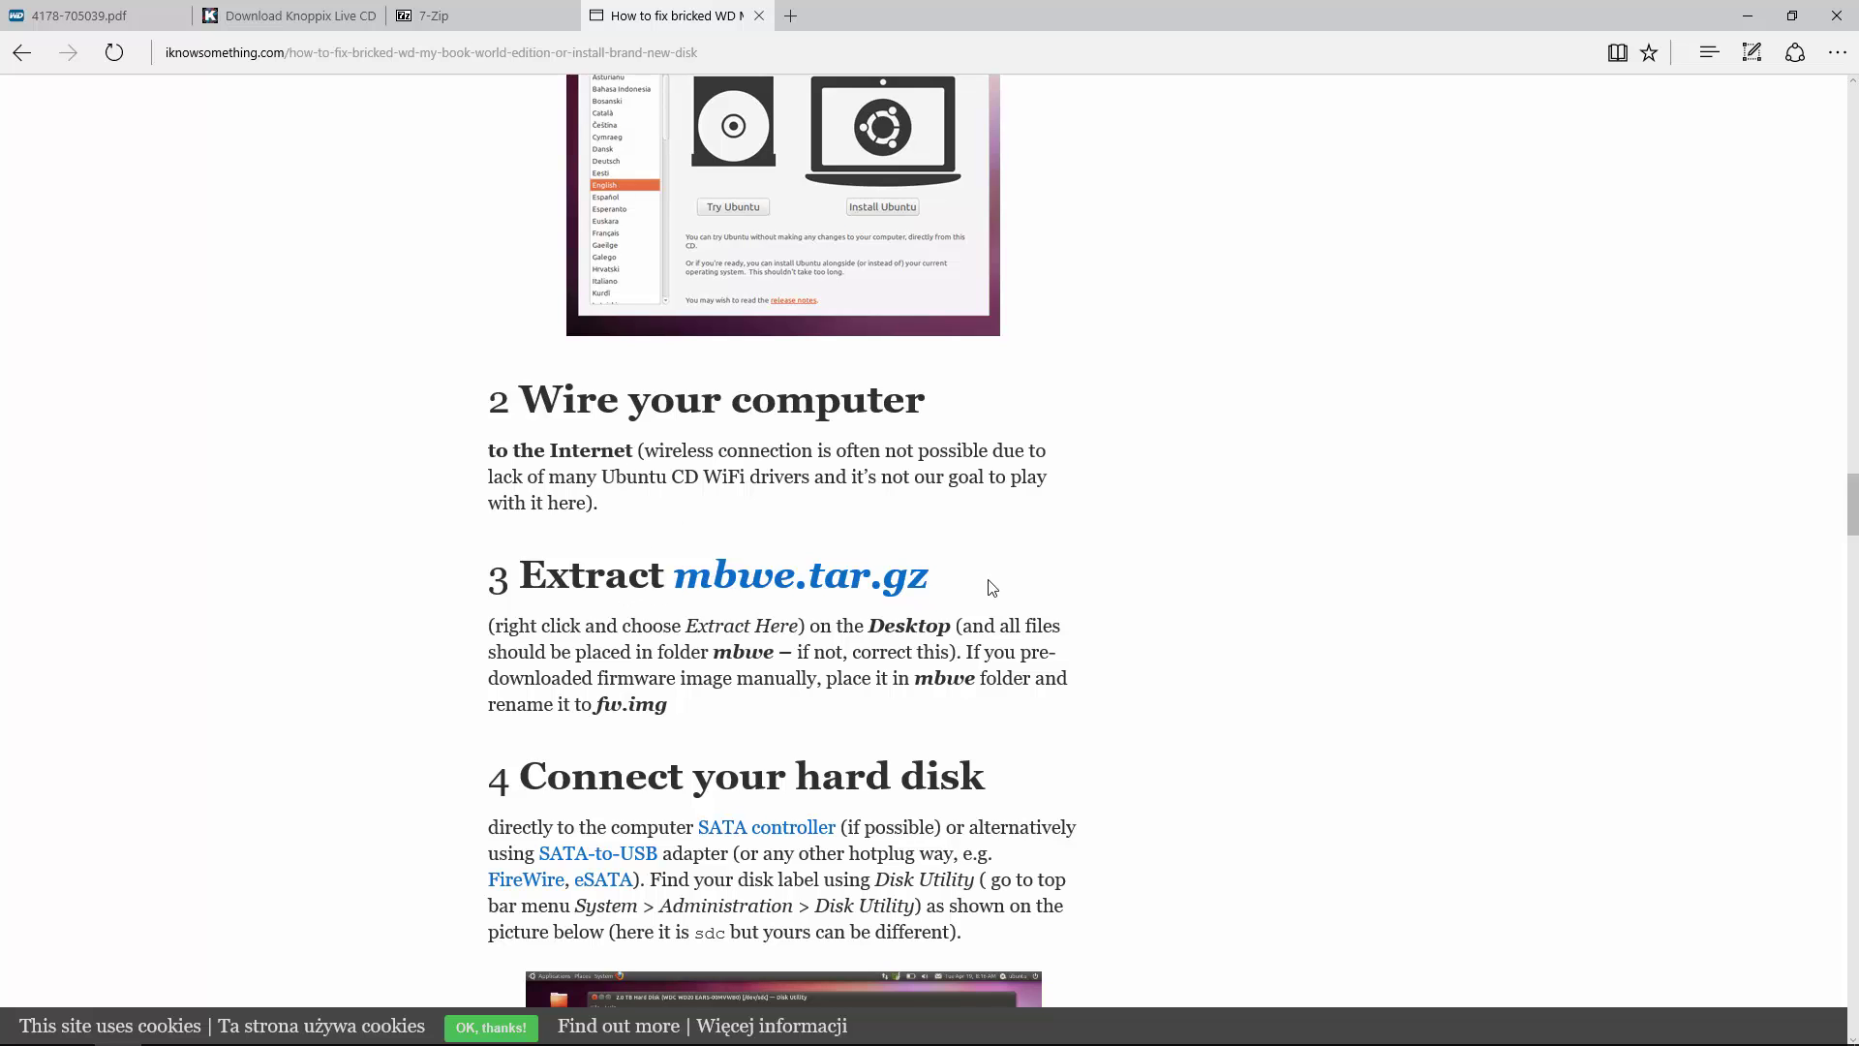
Step: Download the wdhxnc-01.02.14.img upgrade file from WD's manual firmware page while reading on in the article
scroll(991, 587, "up", 15)
scroll(842, 305, "up", 10)
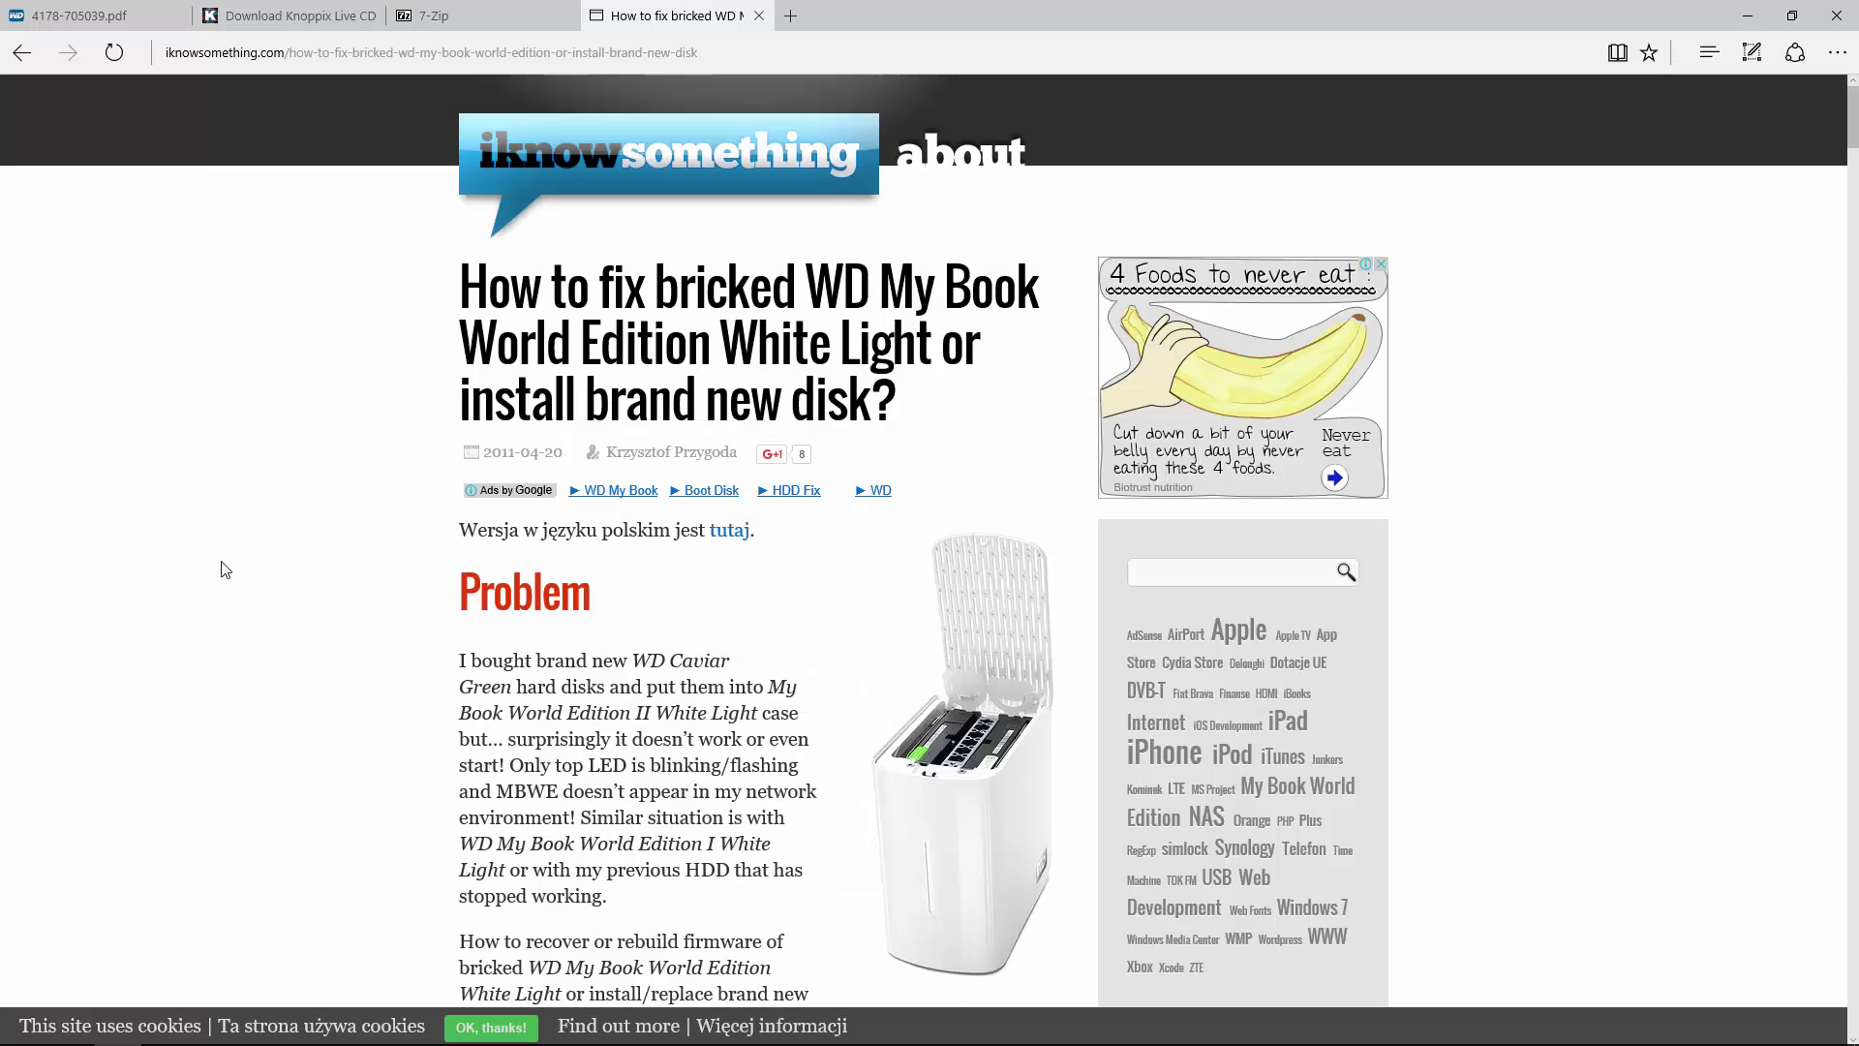
scroll(225, 570, "down", 10)
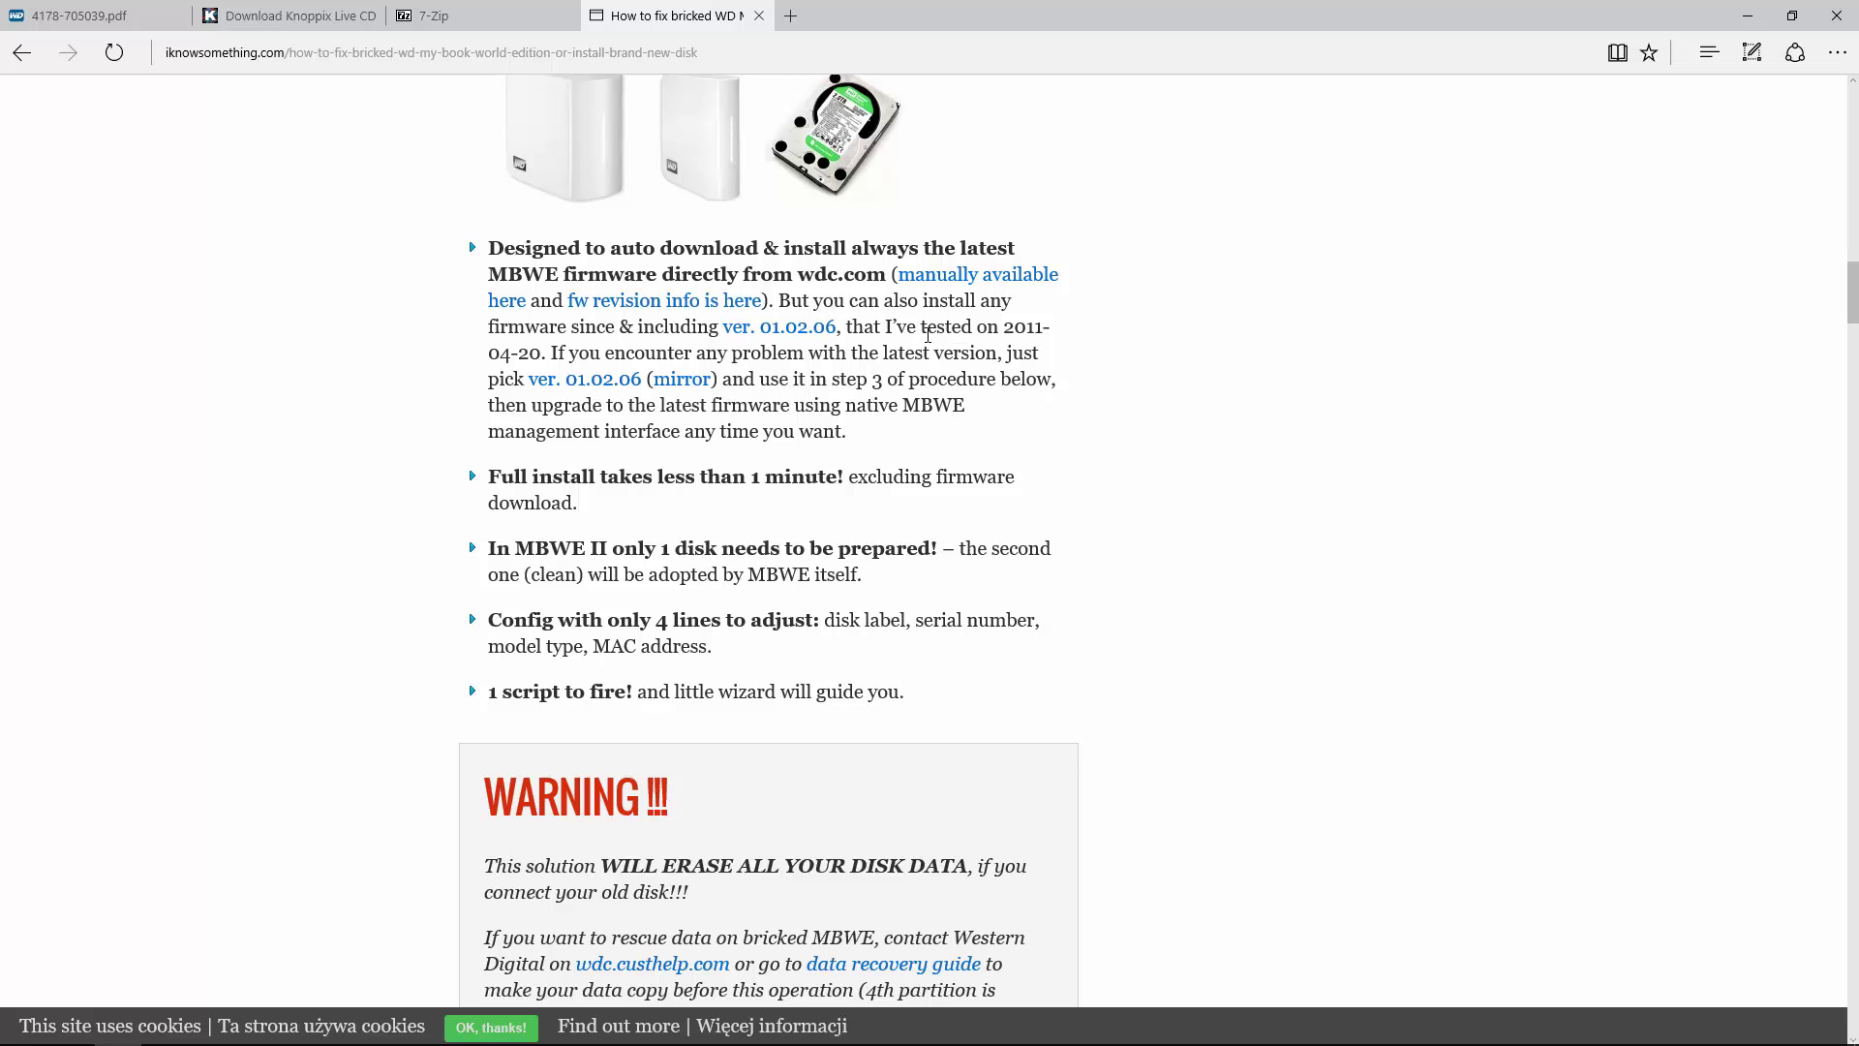
left_click(952, 283)
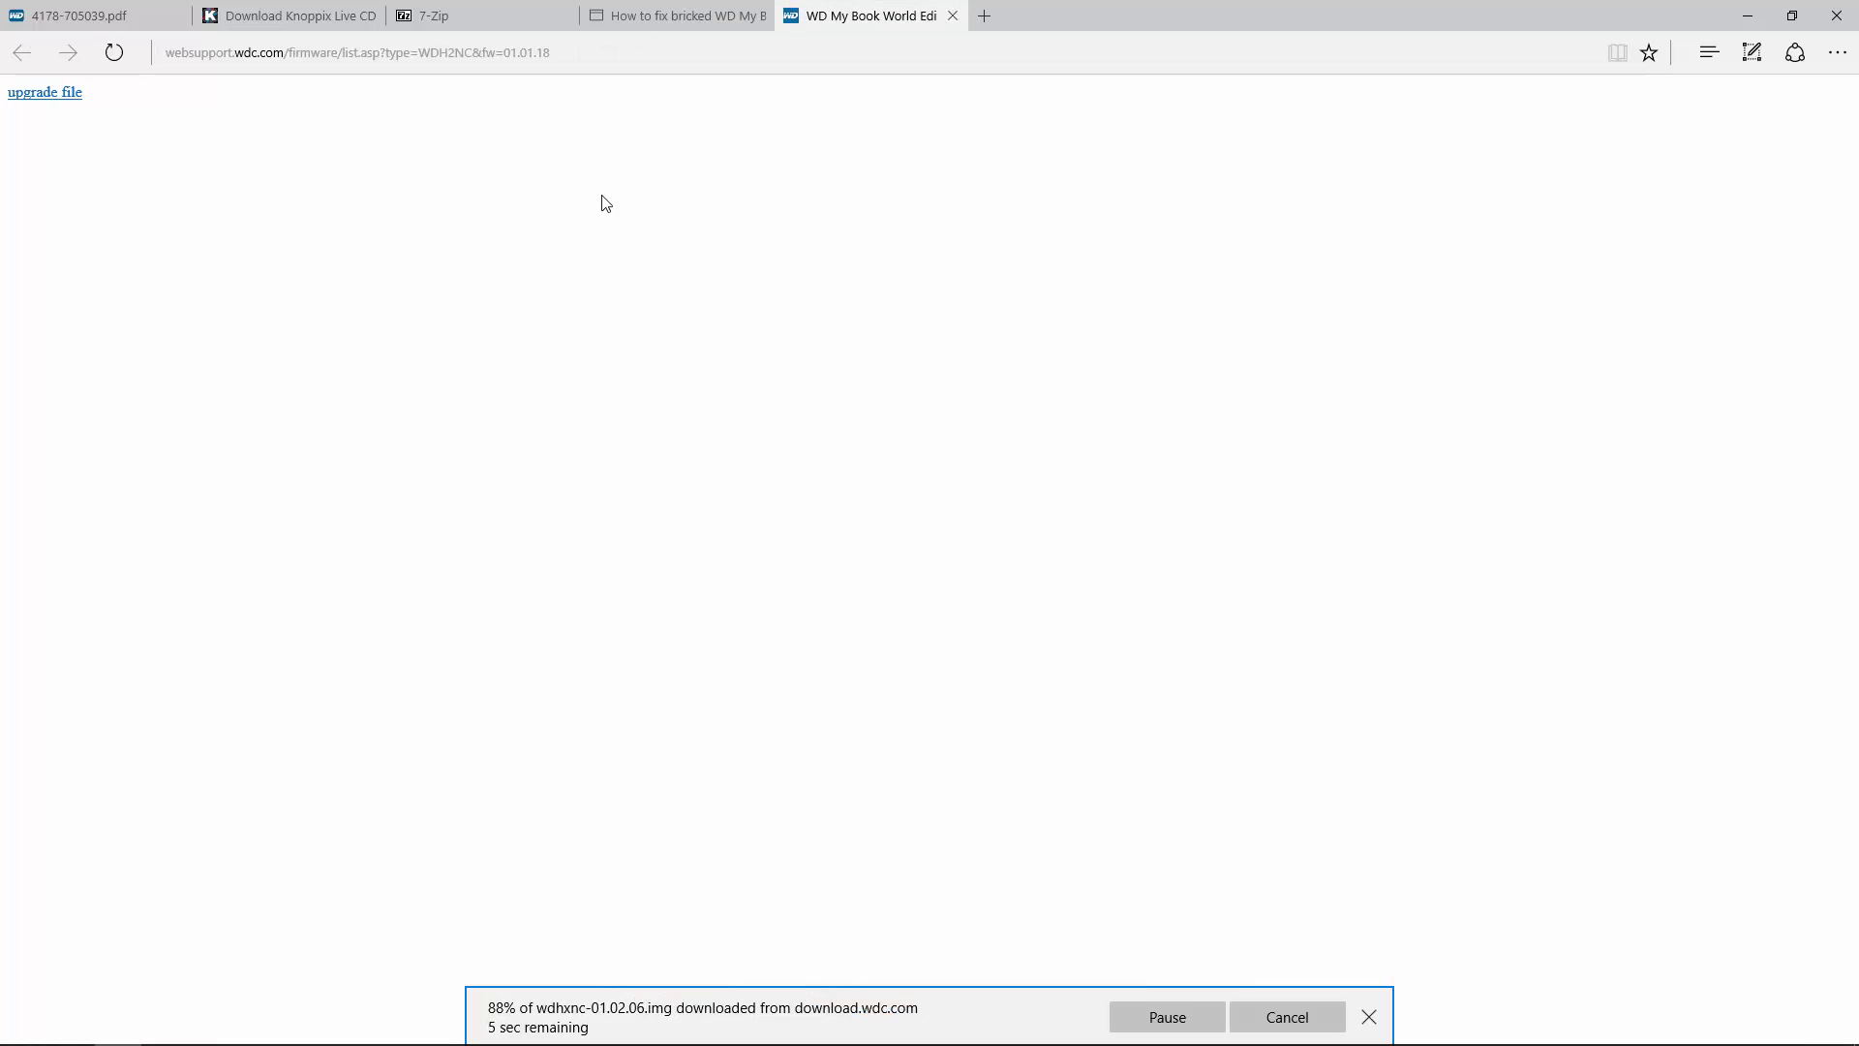
left_click(54, 108)
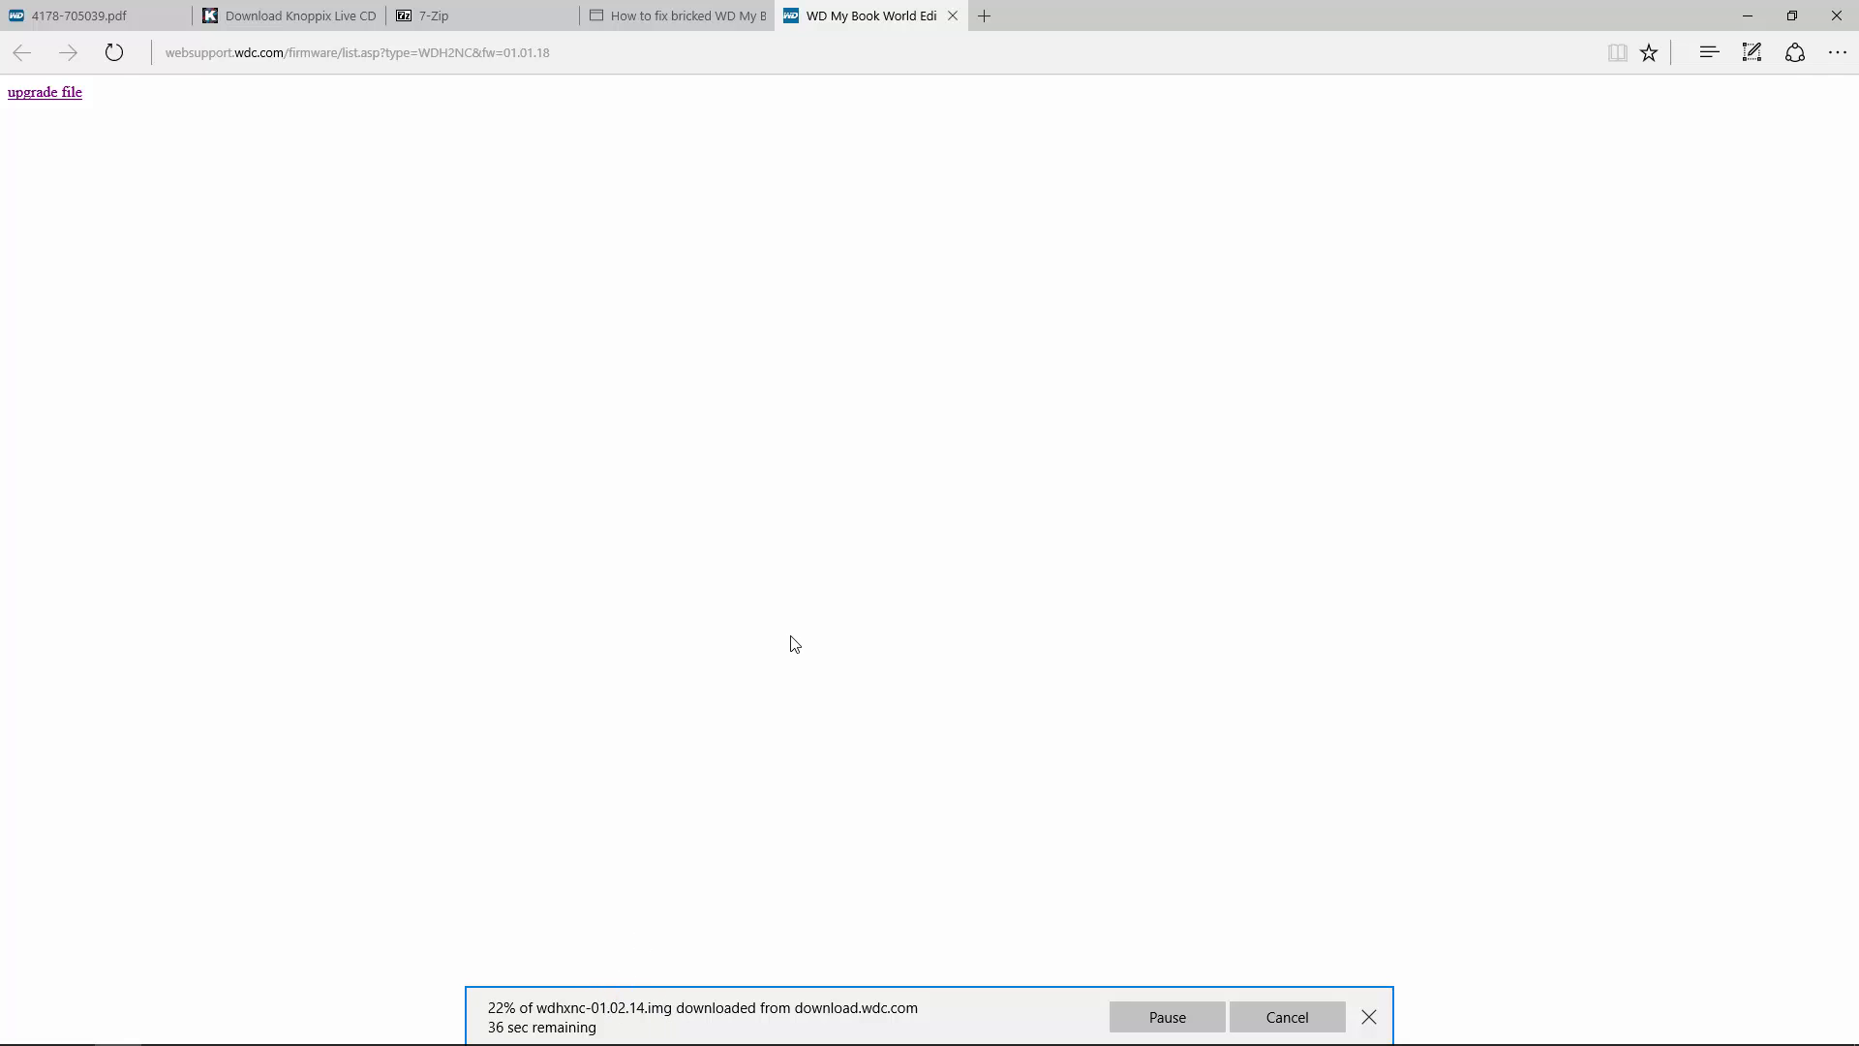
left_click(696, 26)
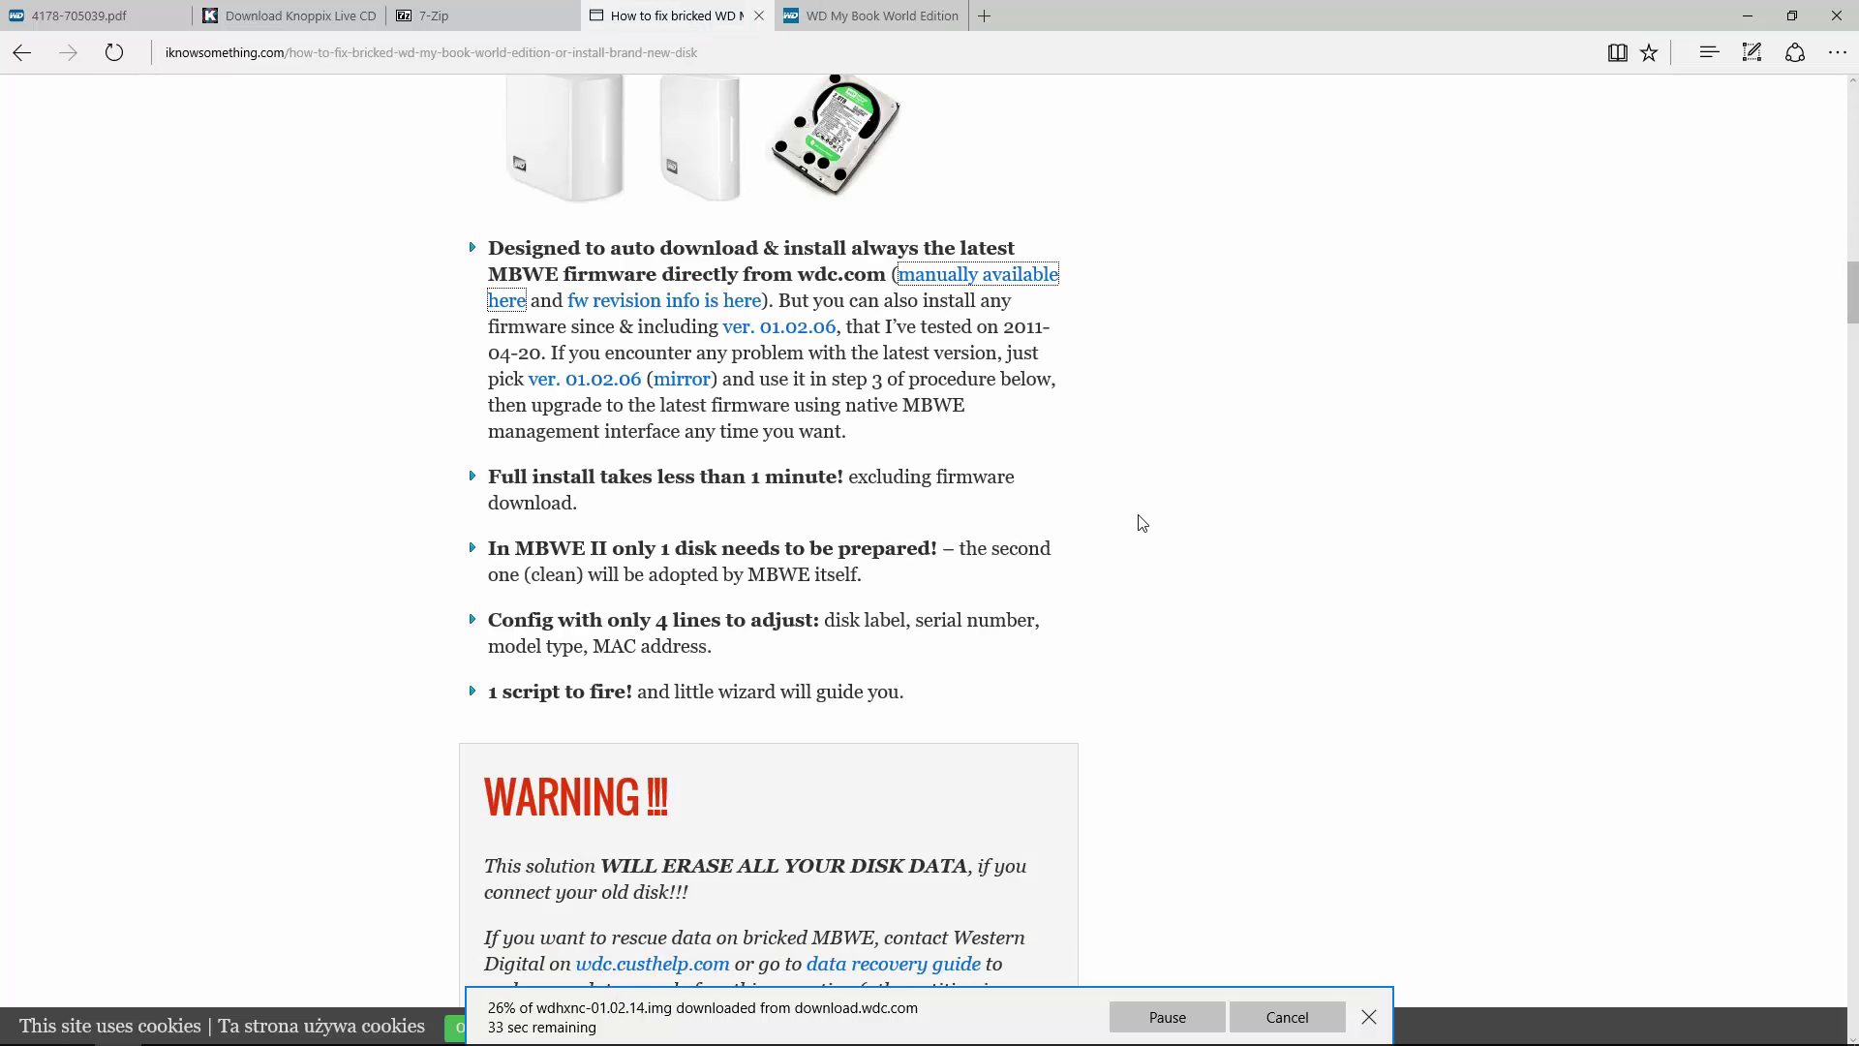
scroll(1141, 523, "down", 10)
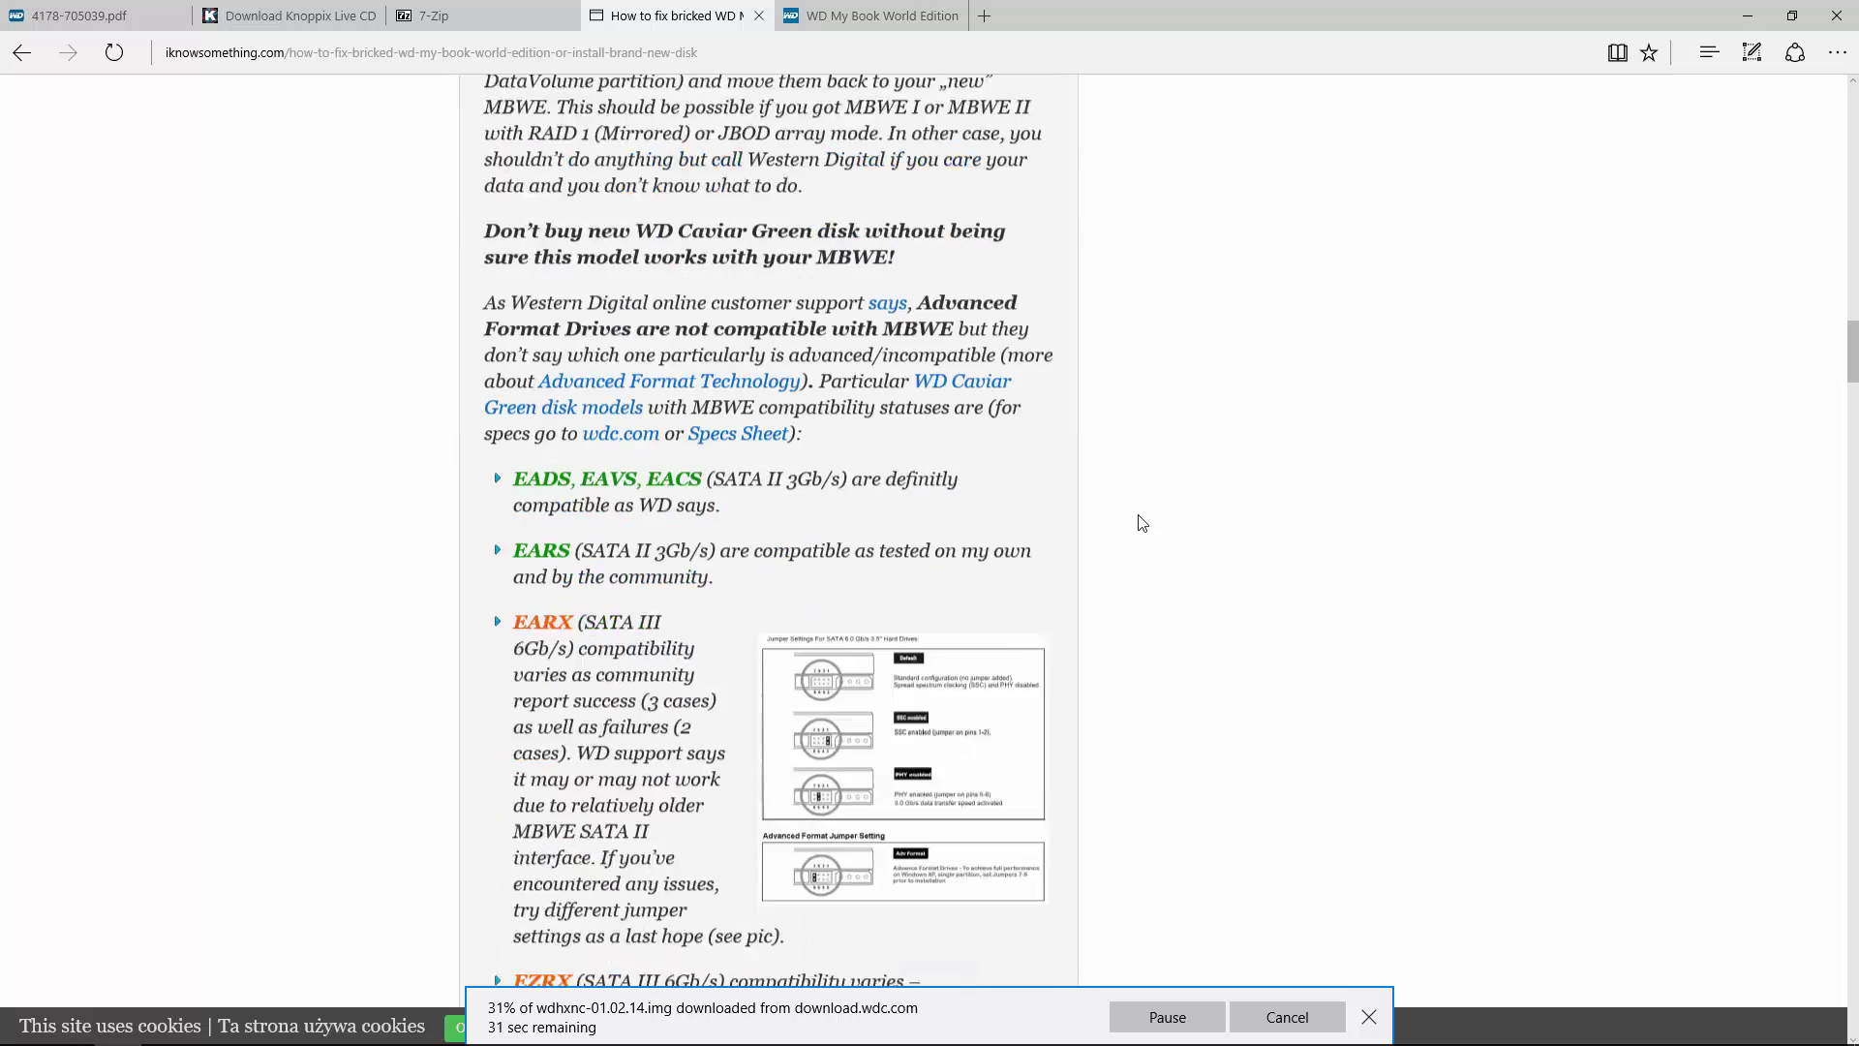
scroll(1141, 523, "down", 20)
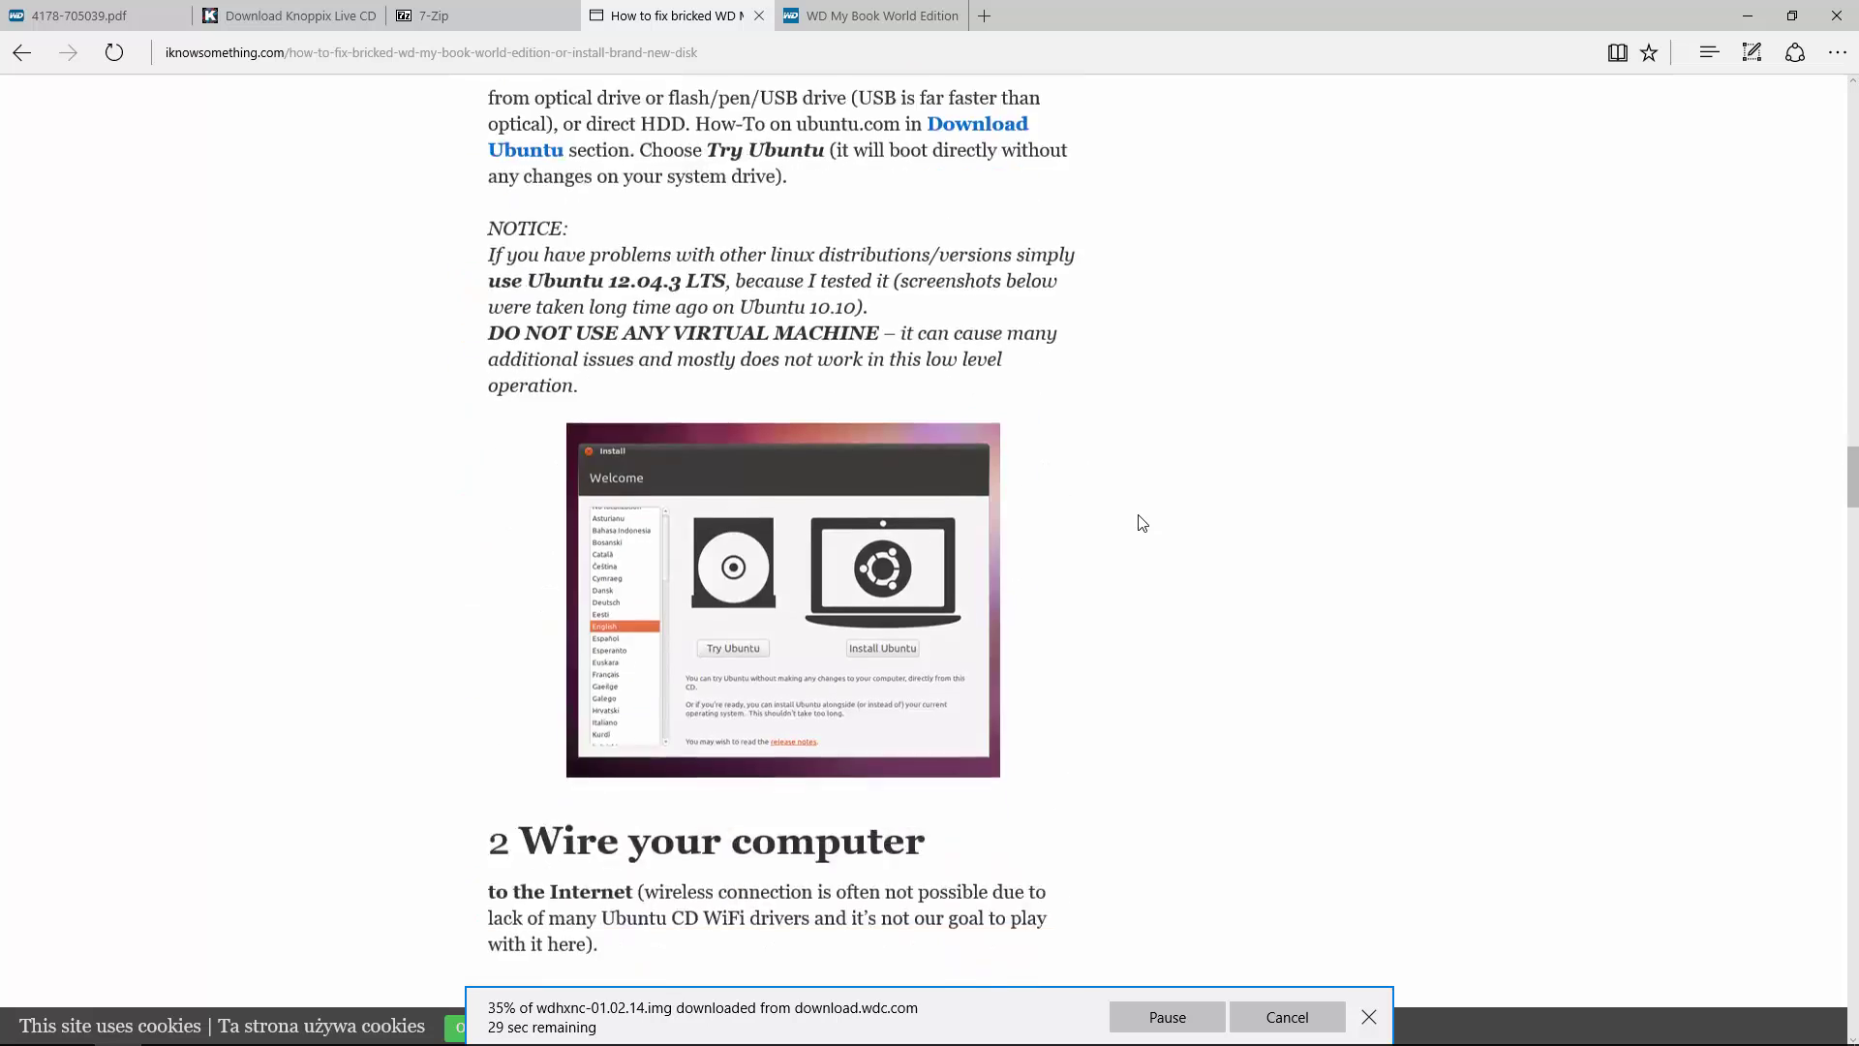
scroll(1140, 522, "down", 6)
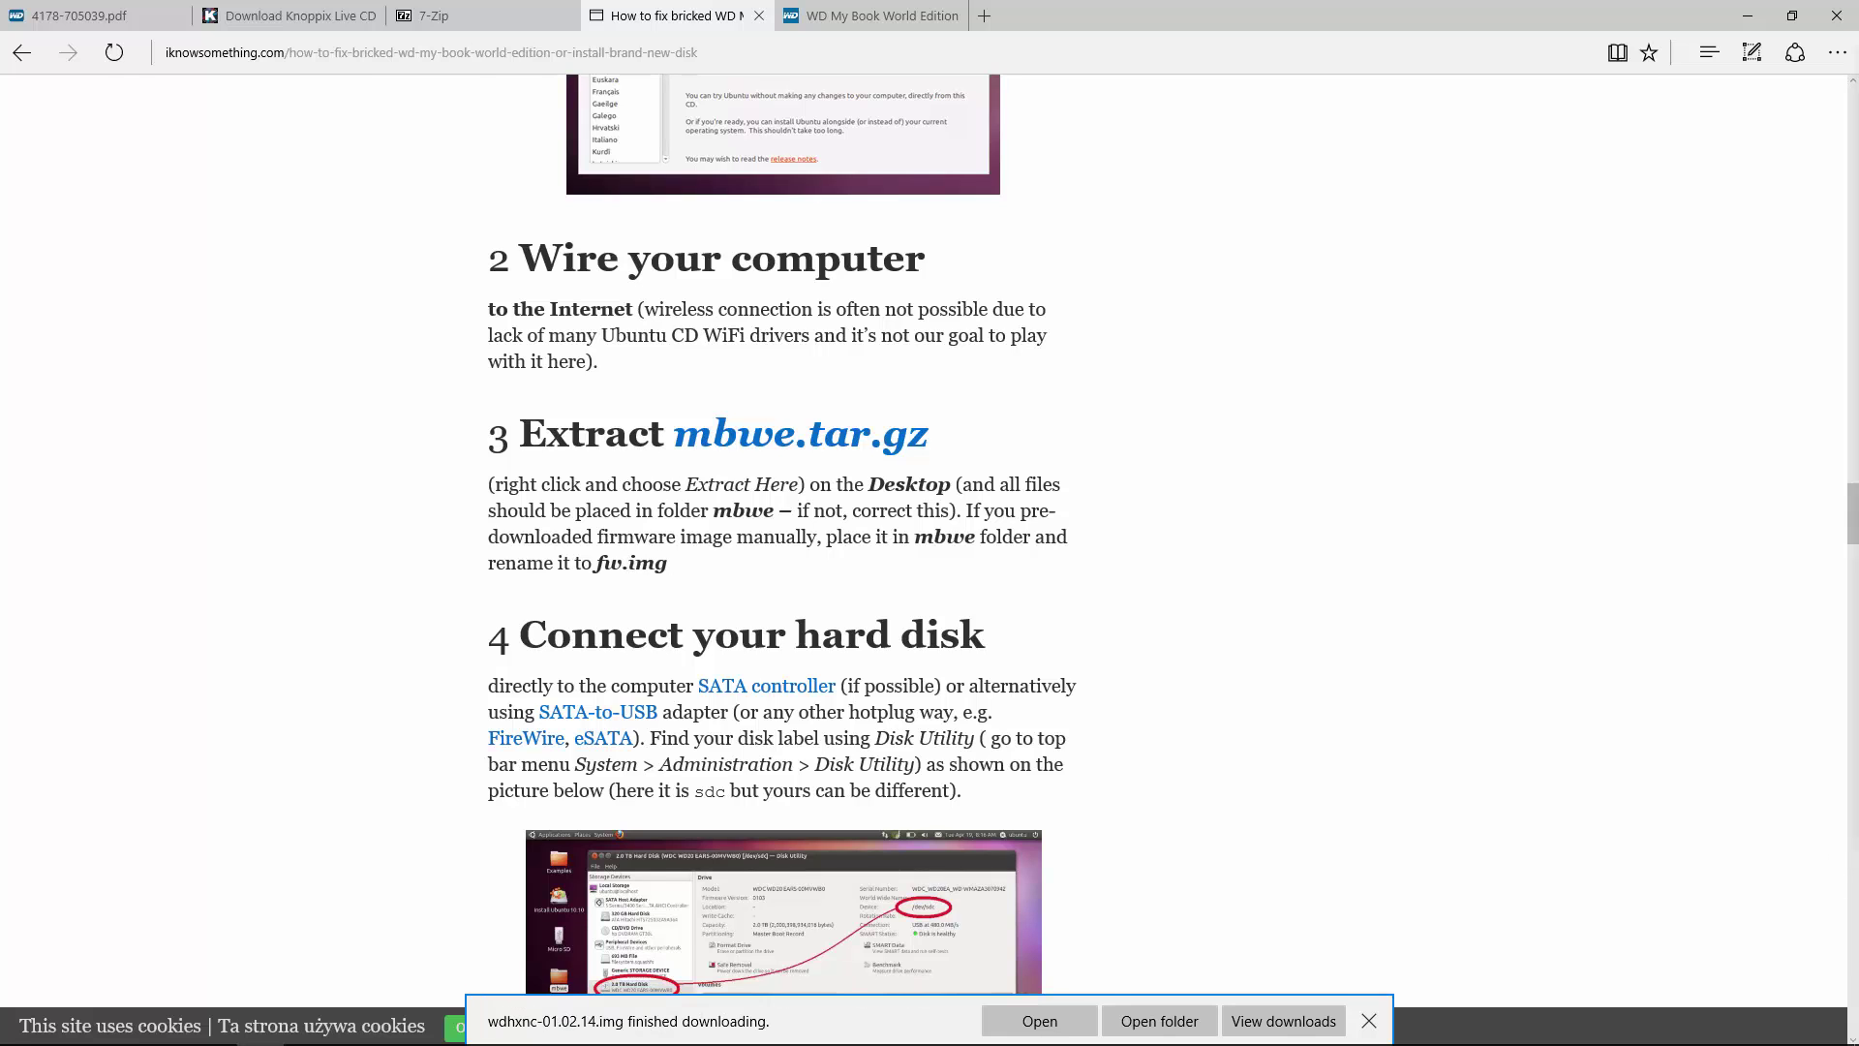
Step: Bring the USB_4GB (G:) window forward, move it up-left, and open its mbwe folder
key("alt+Tab")
left_click_drag(1112, 150, 1007, 136)
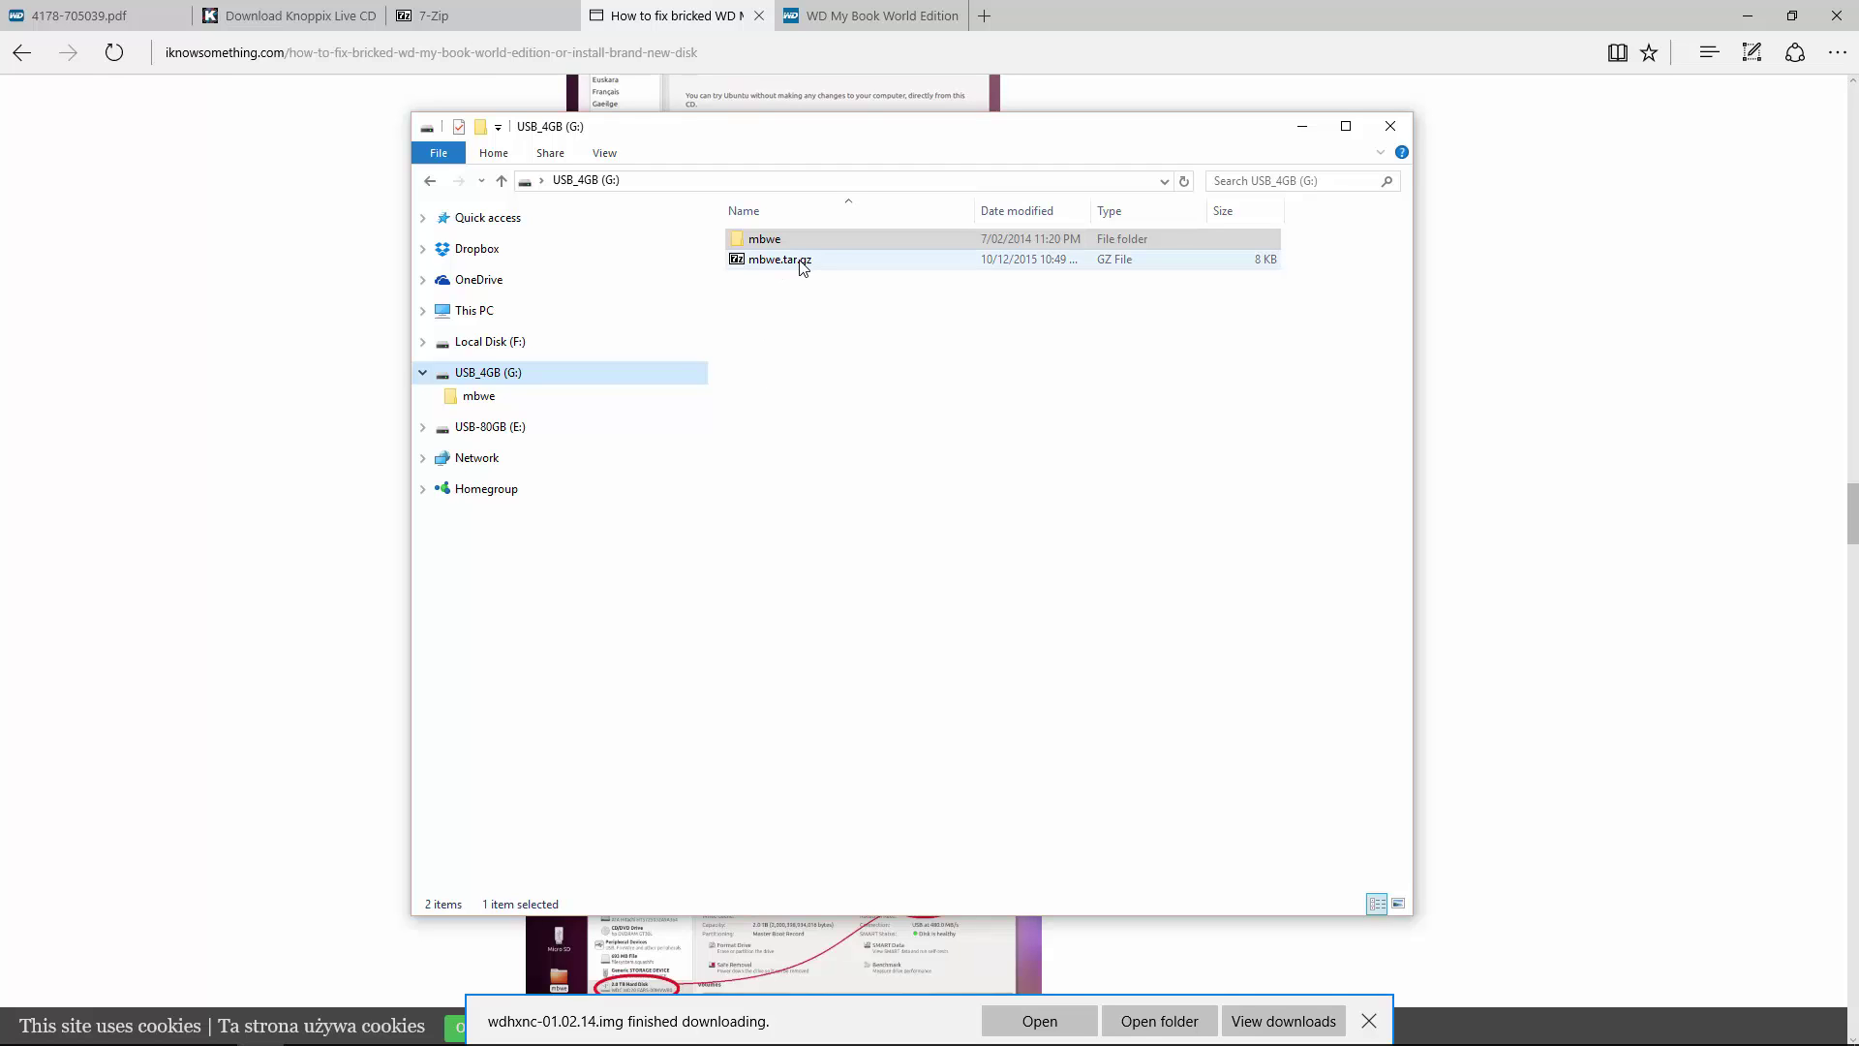
double_click(781, 242)
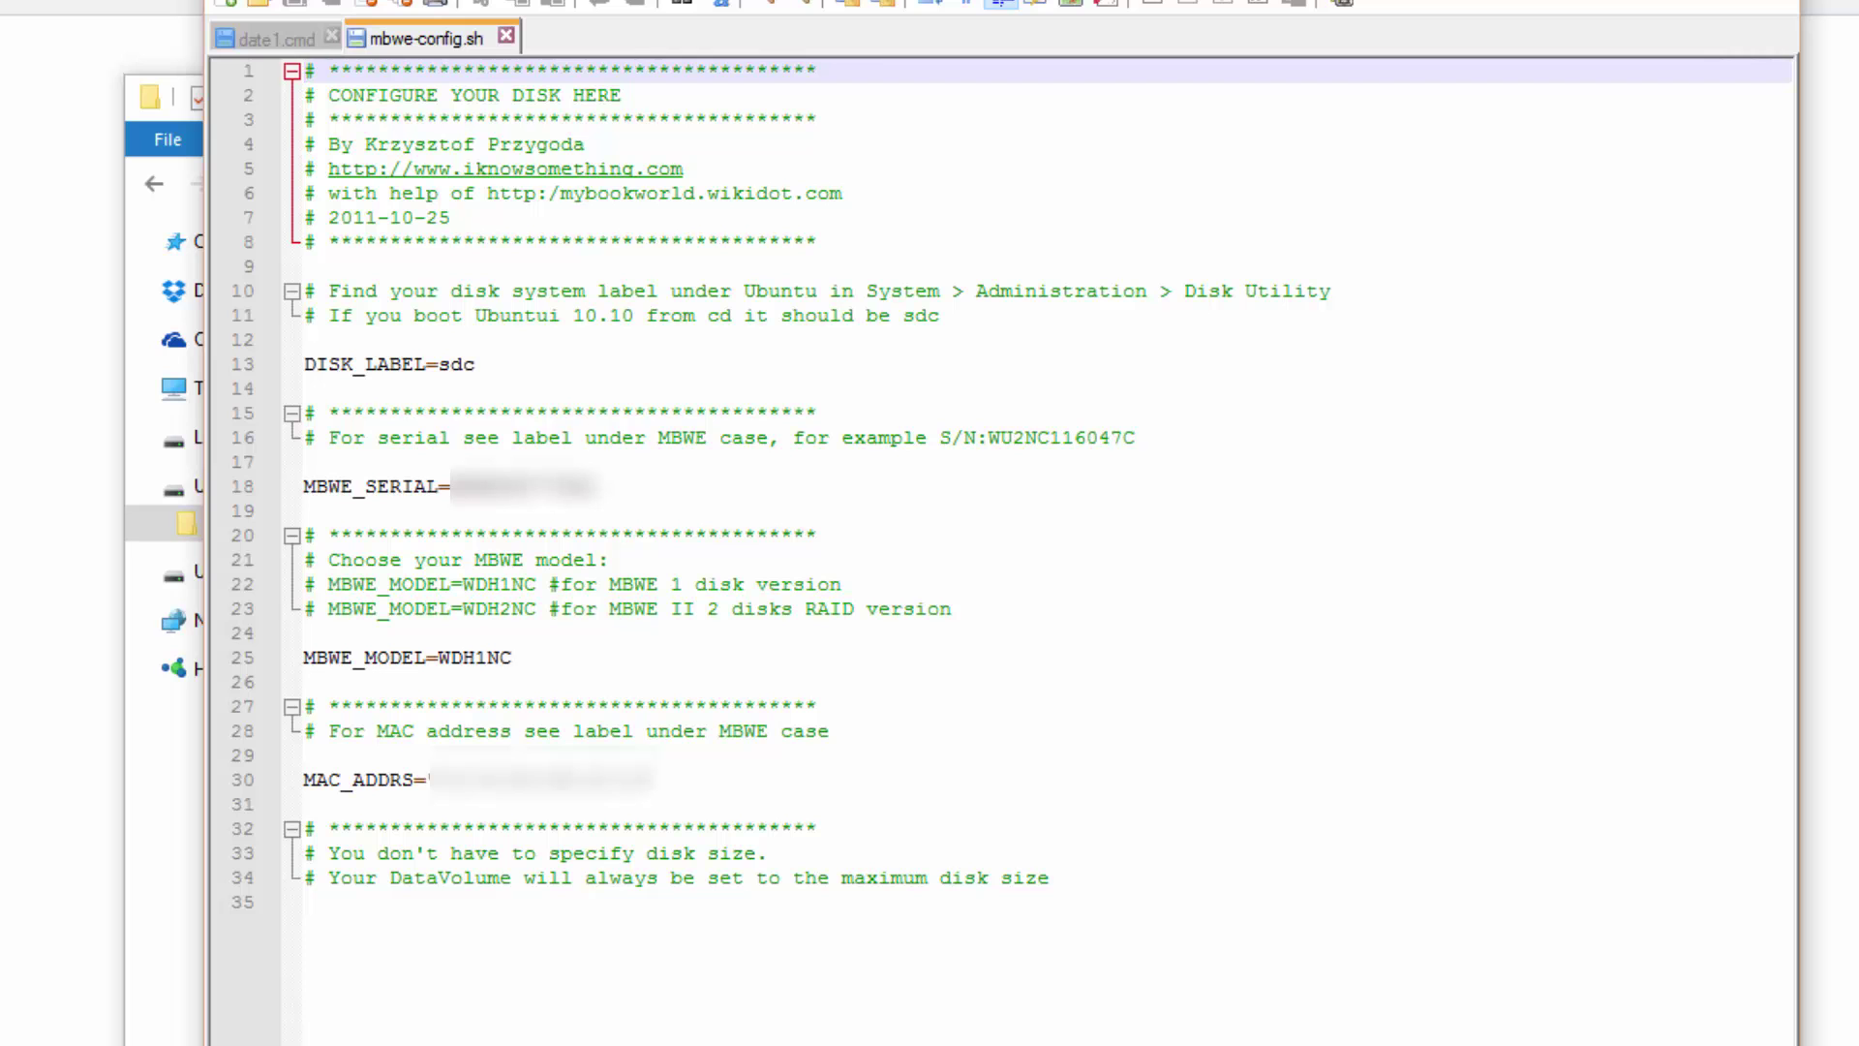
key("alt+F4")
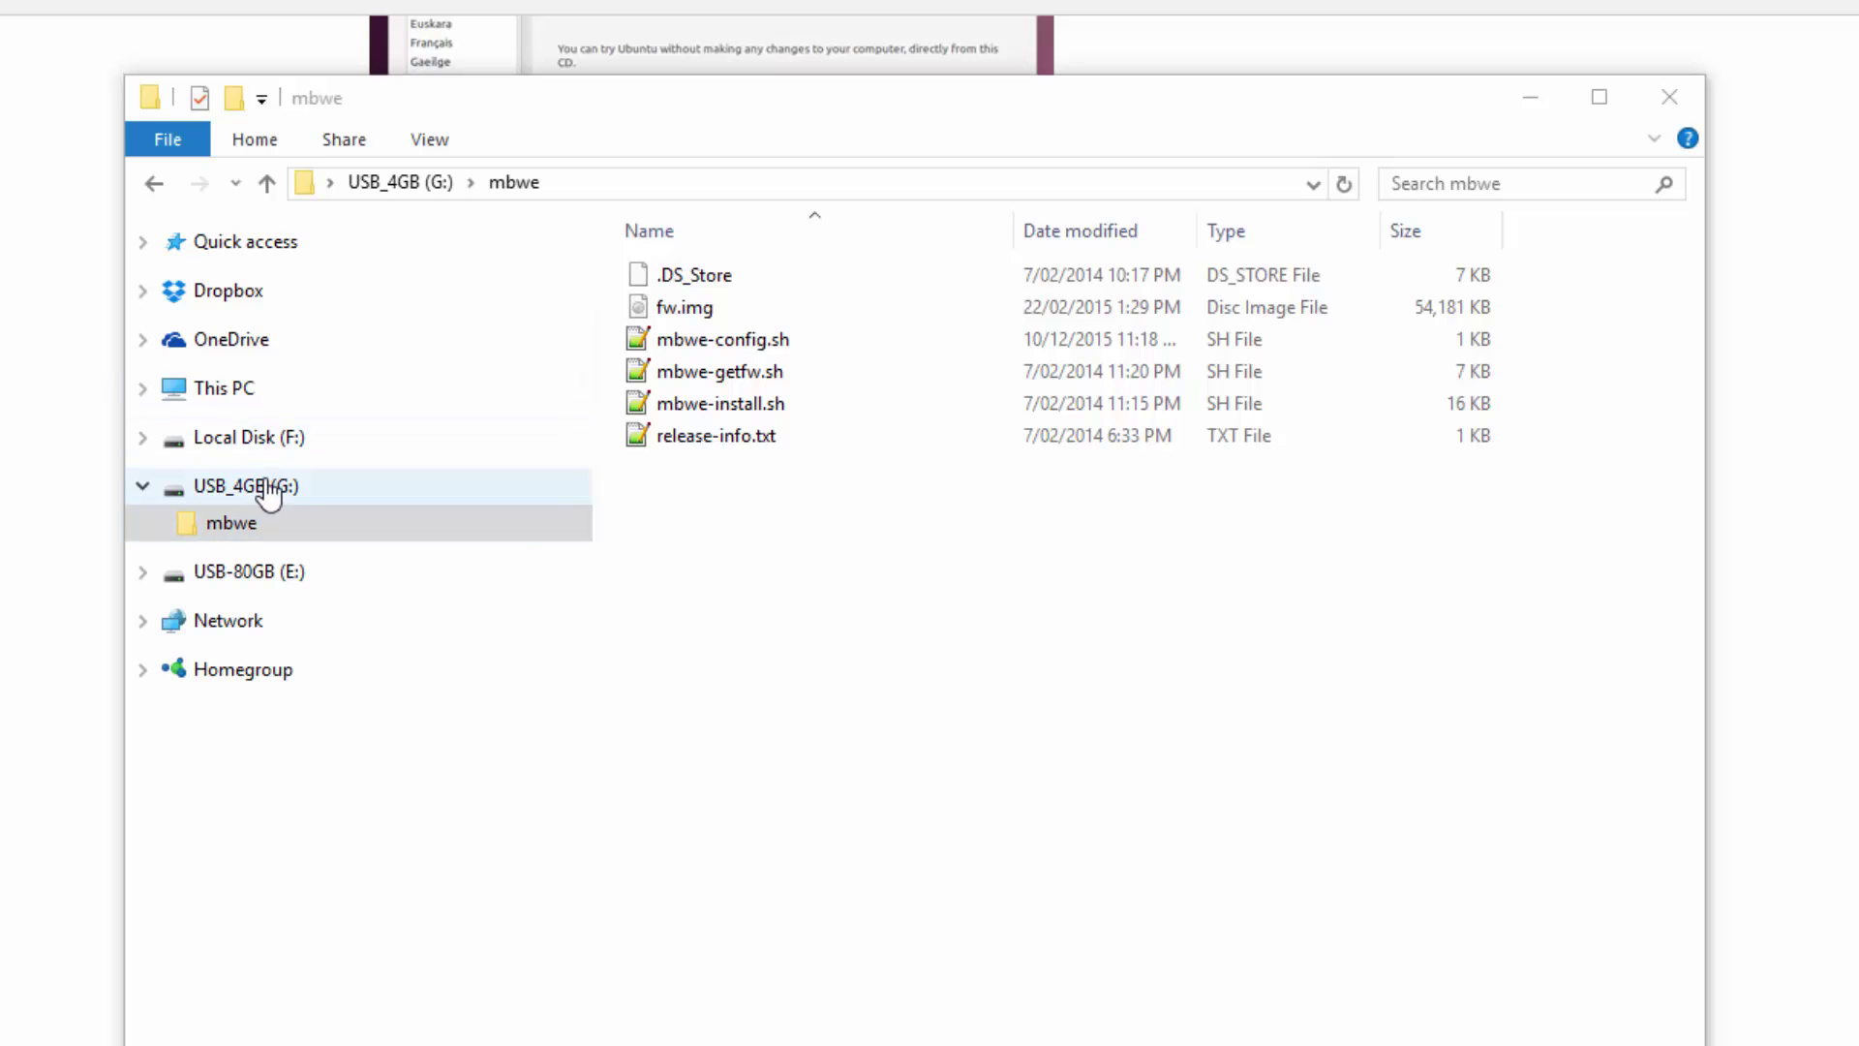
Step: Open Disk Management in Computer Management, select the 1863 GB Disk 3, and maximize the window
right_click(230, 399)
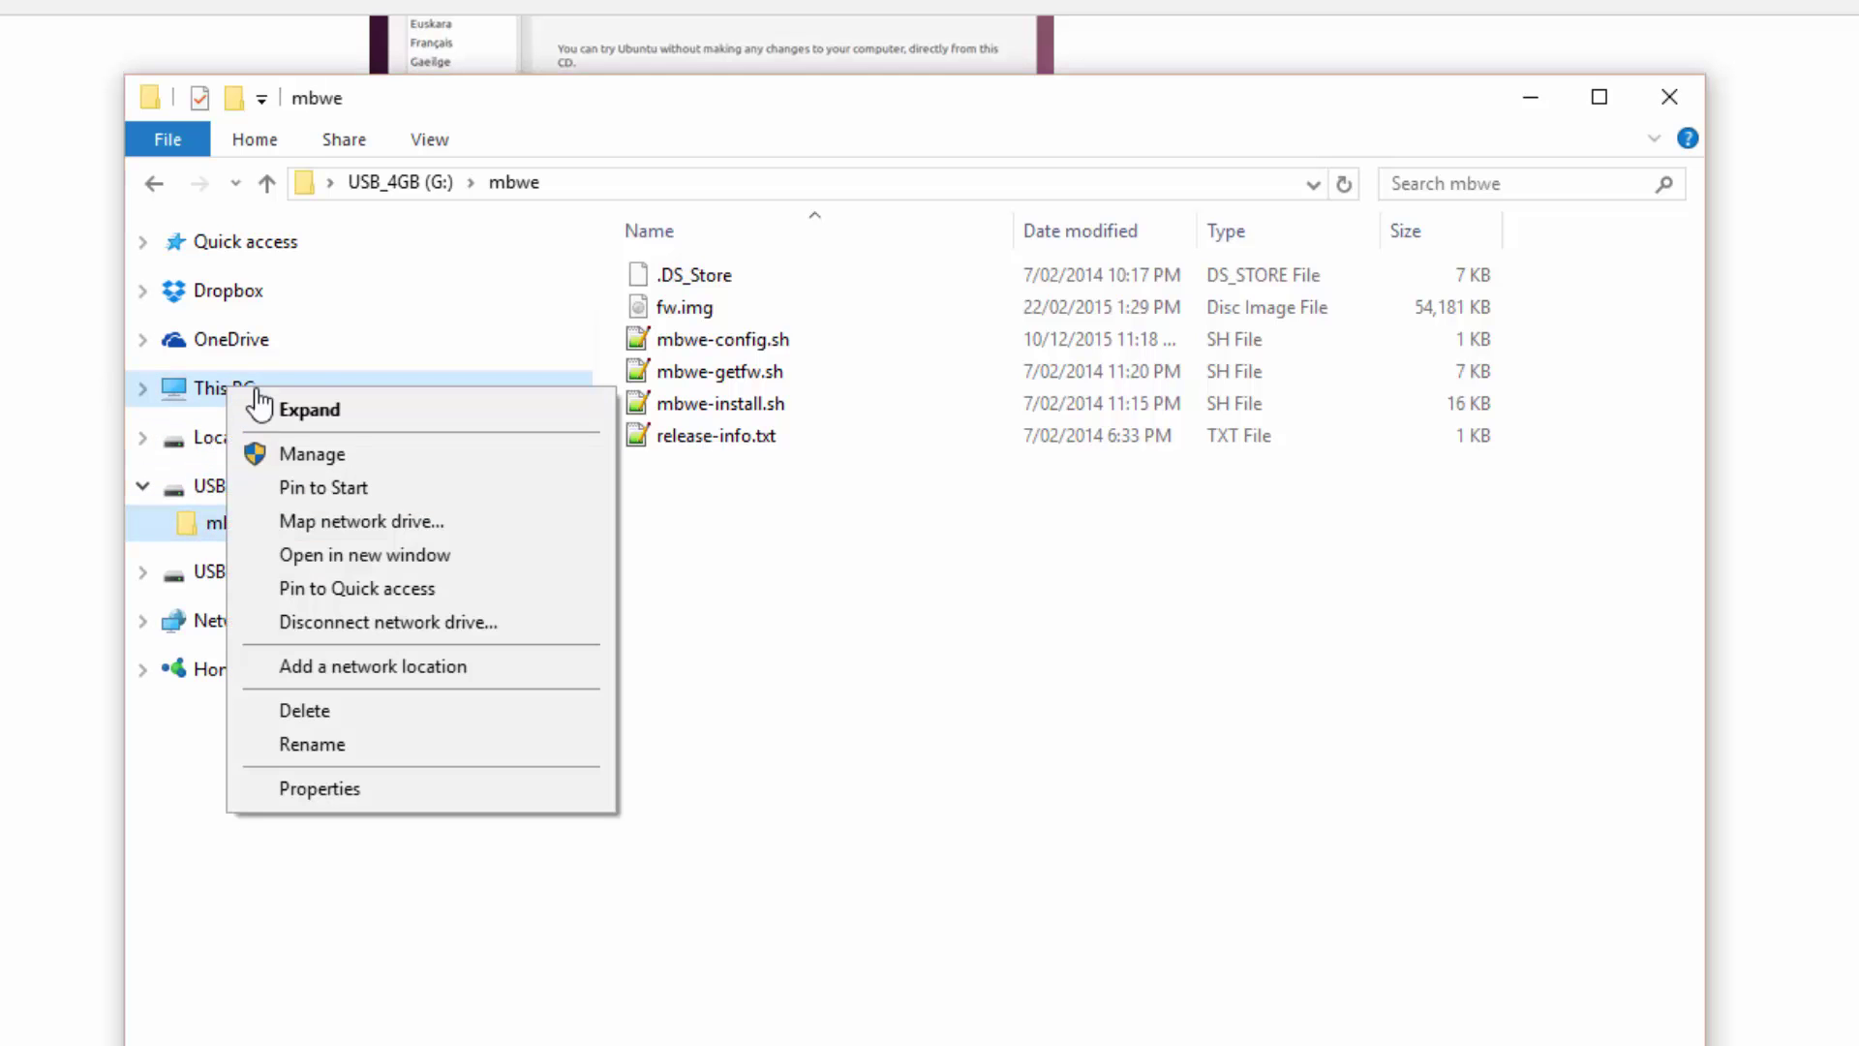
key("Escape")
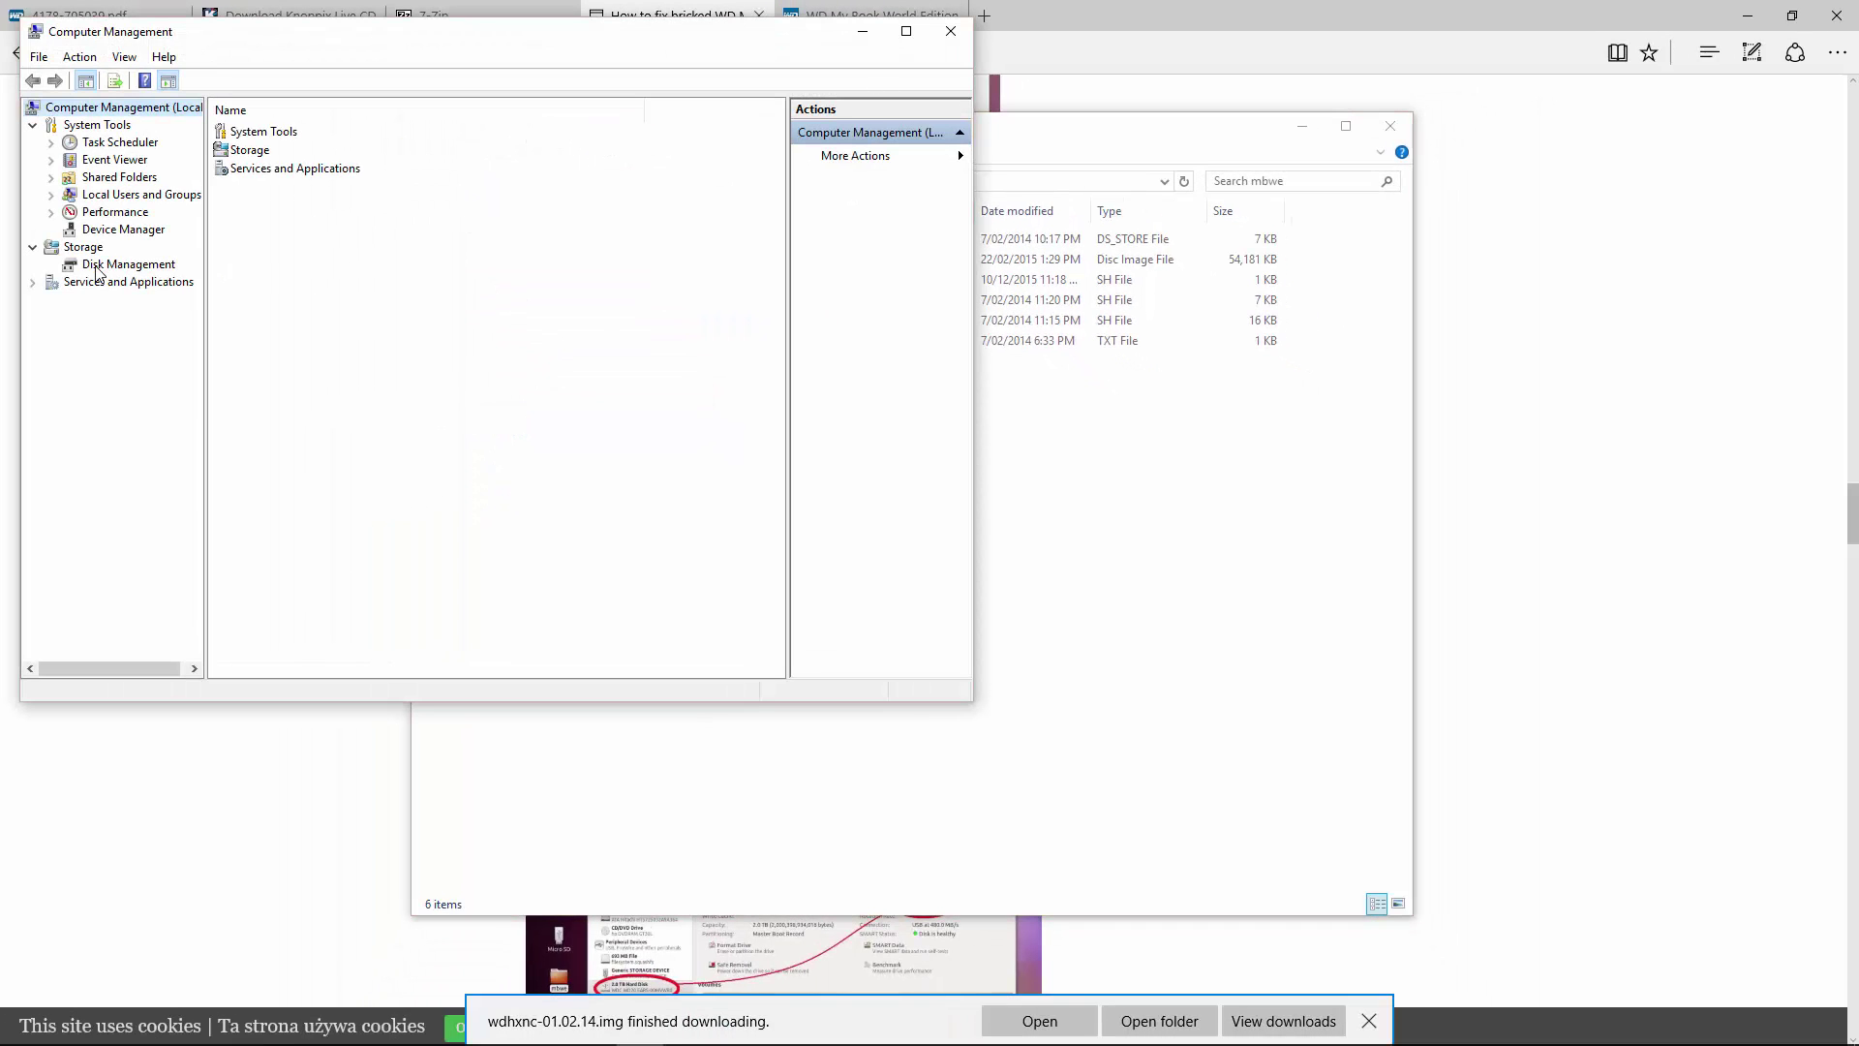
left_click(98, 266)
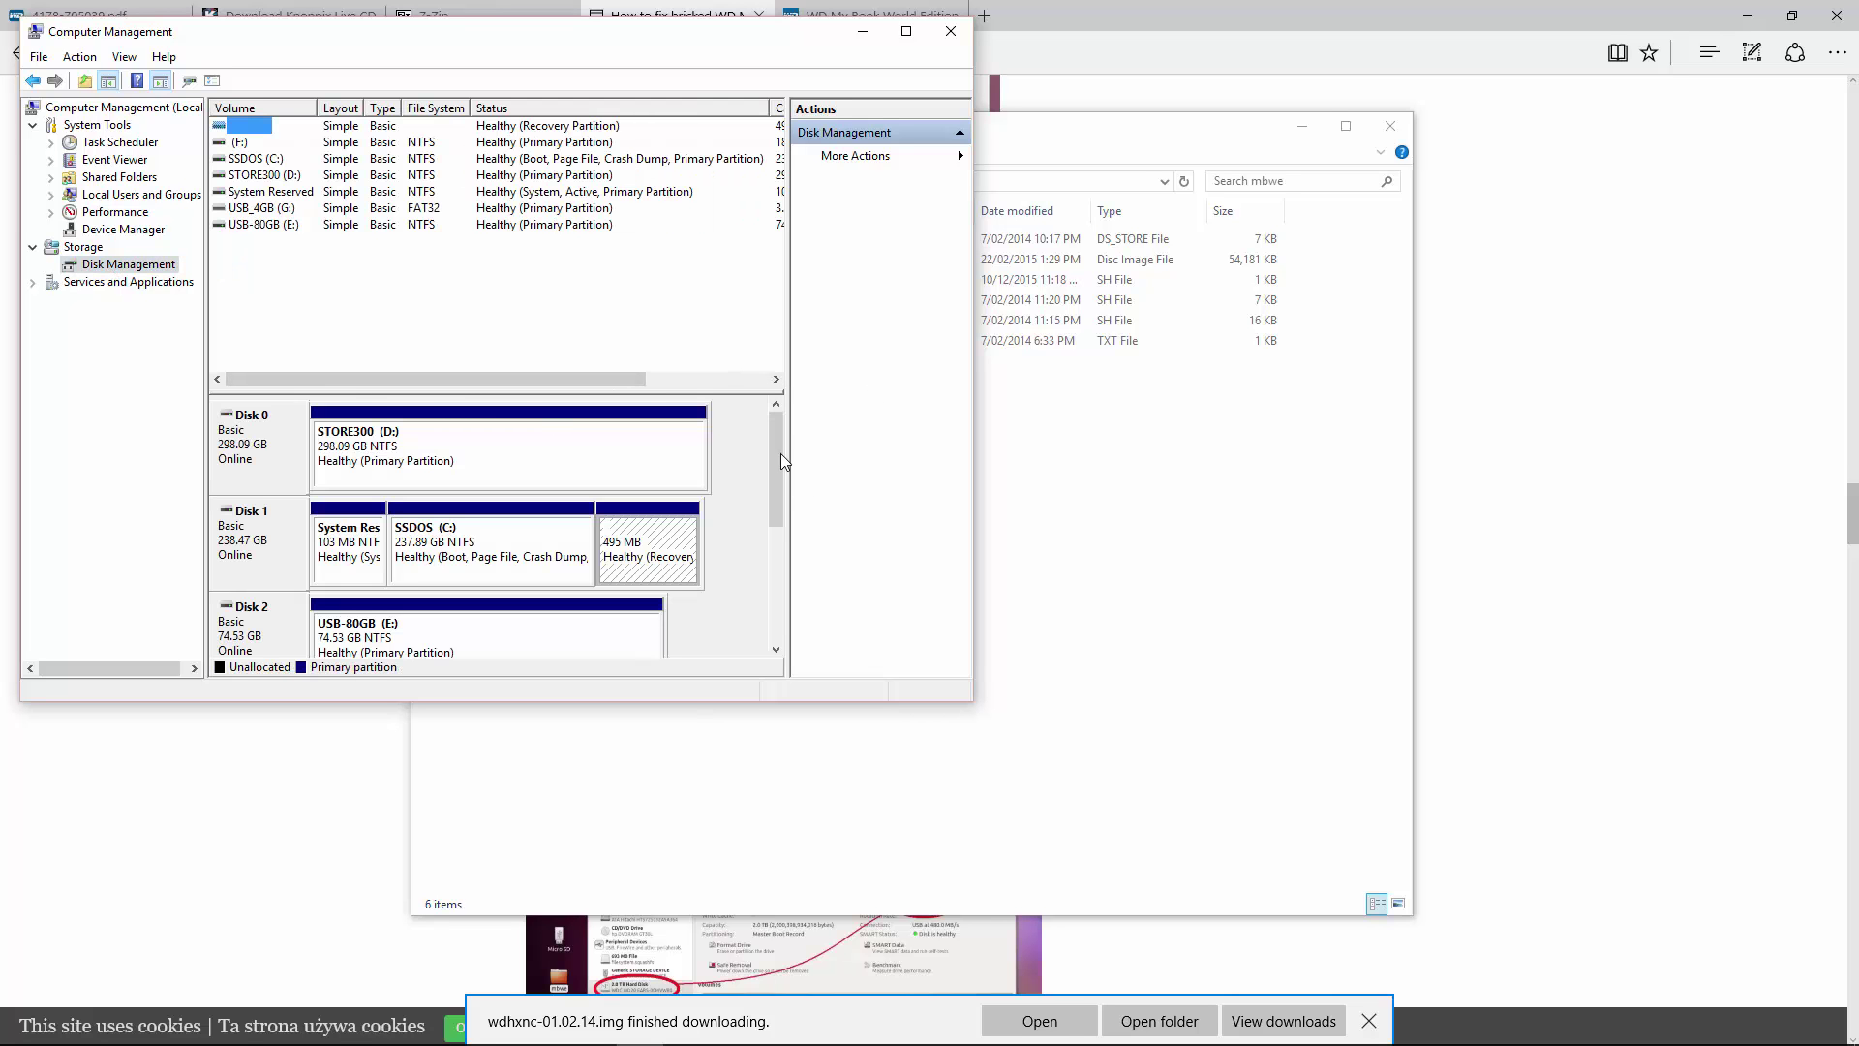
left_click_drag(780, 455, 780, 510)
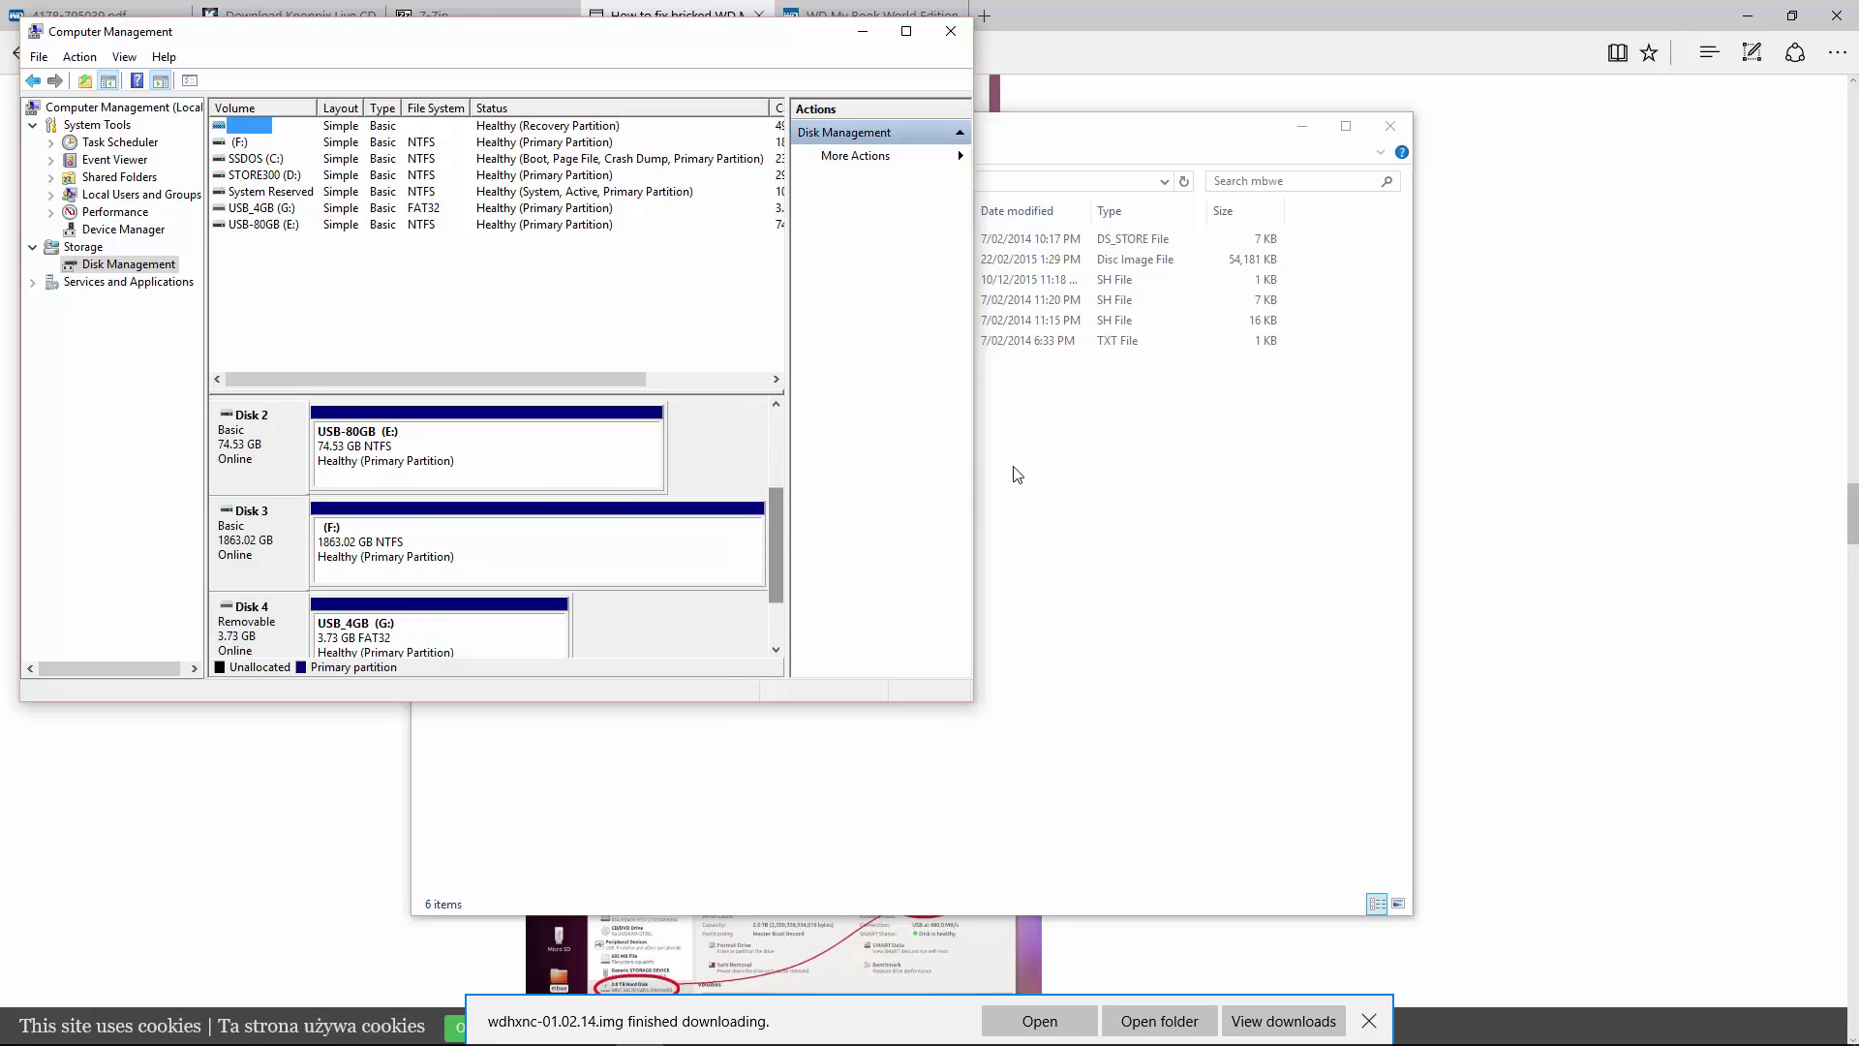
left_click(251, 555)
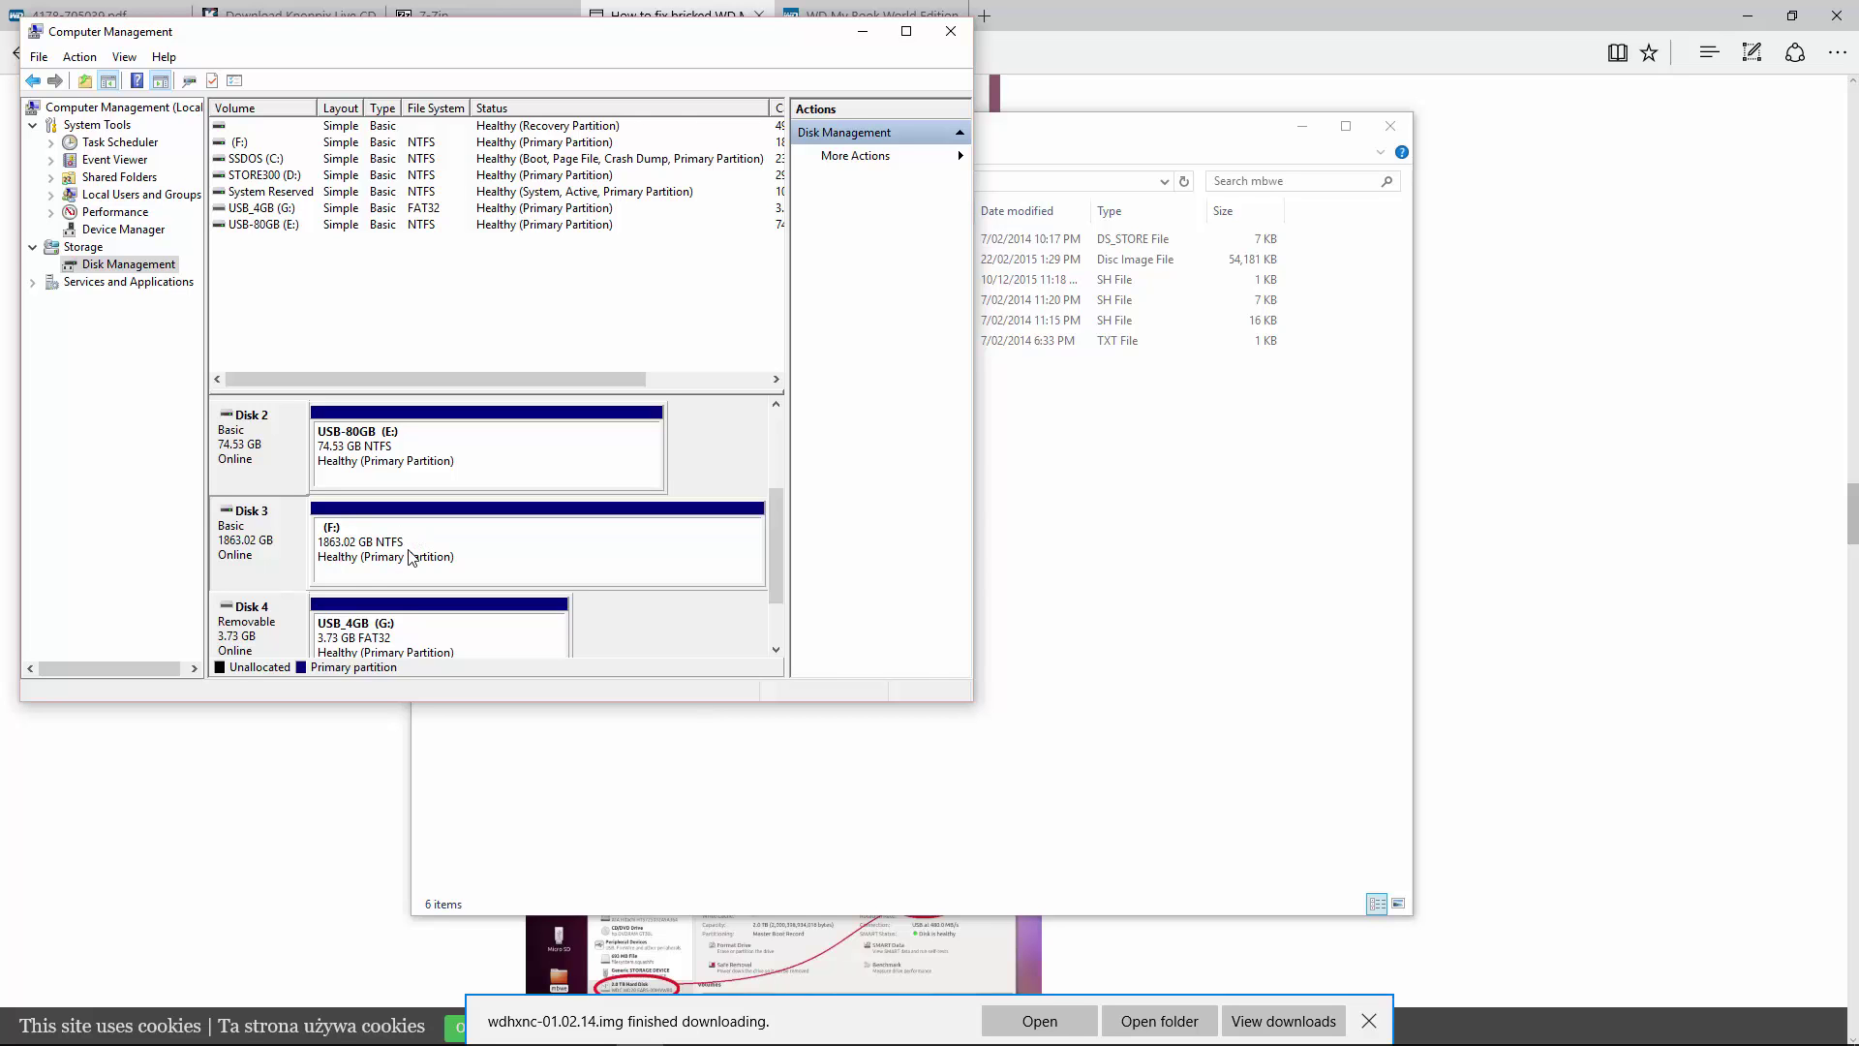
left_click(906, 31)
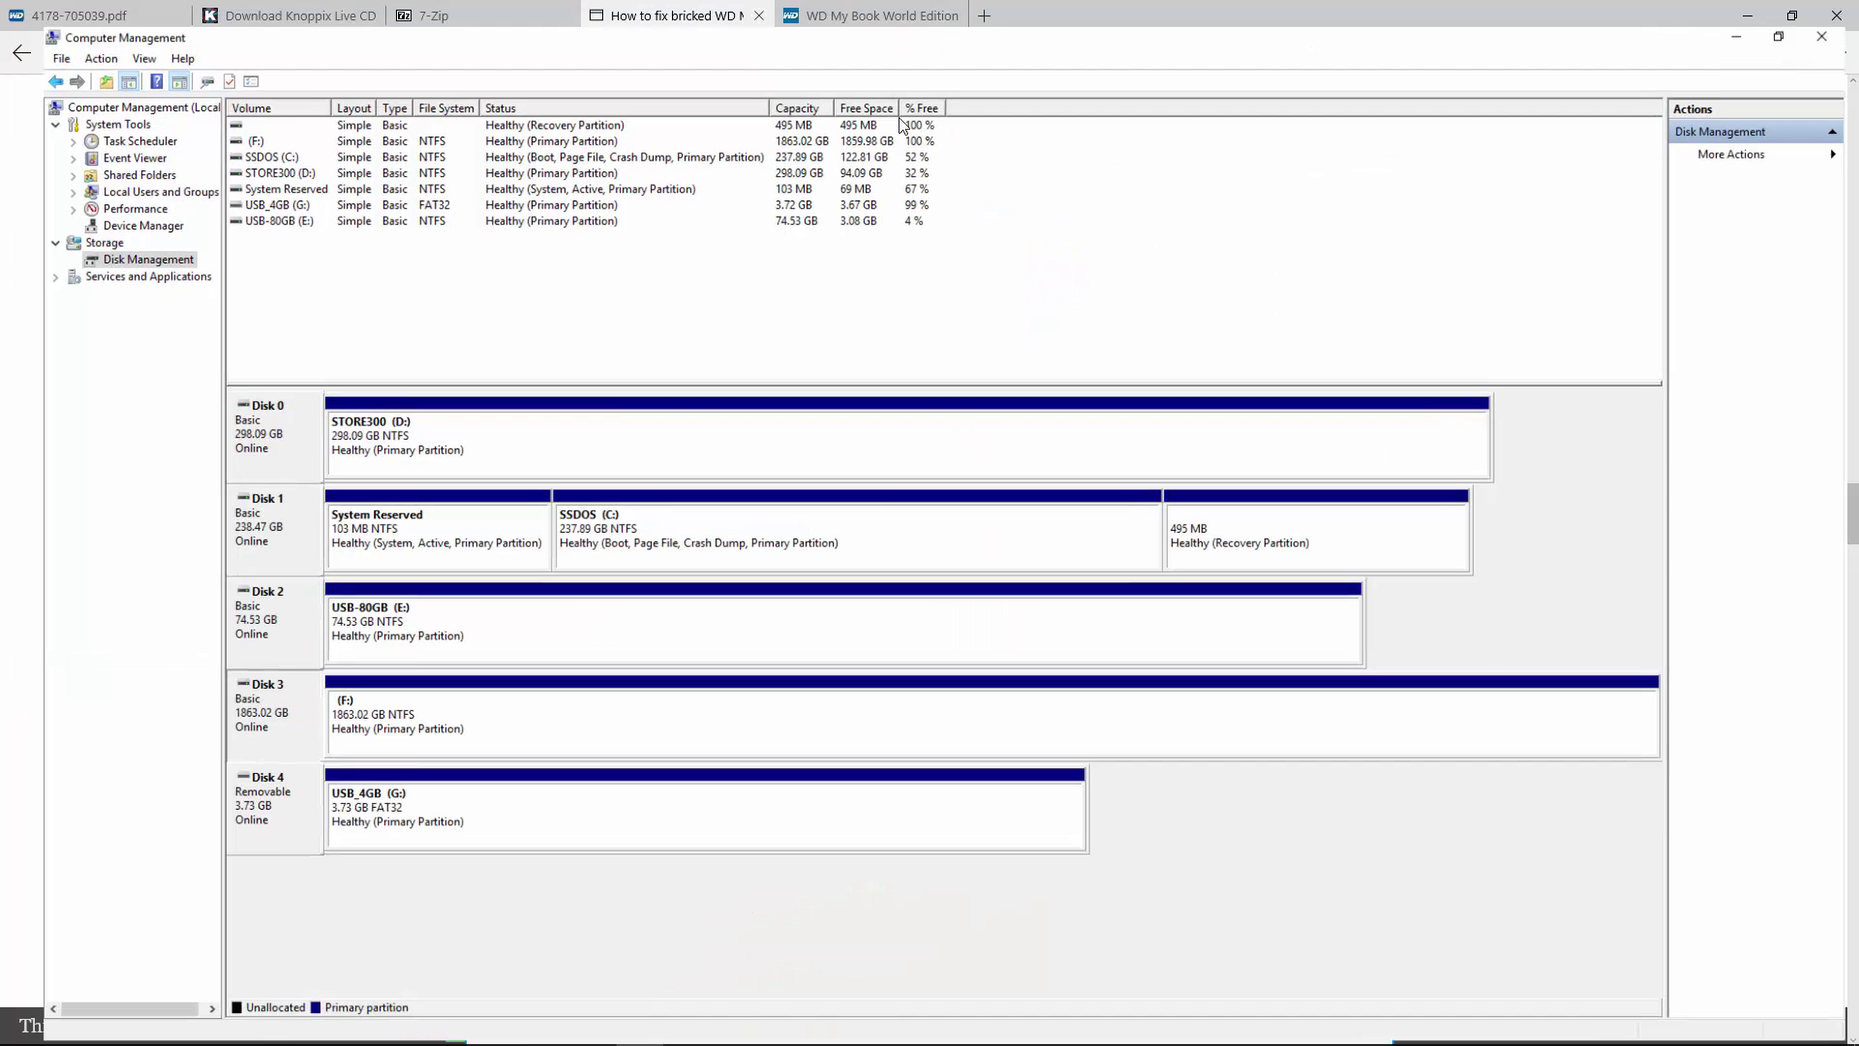
Step: Delete Disk 3's F: volume and confirm the deletion
right_click(617, 708)
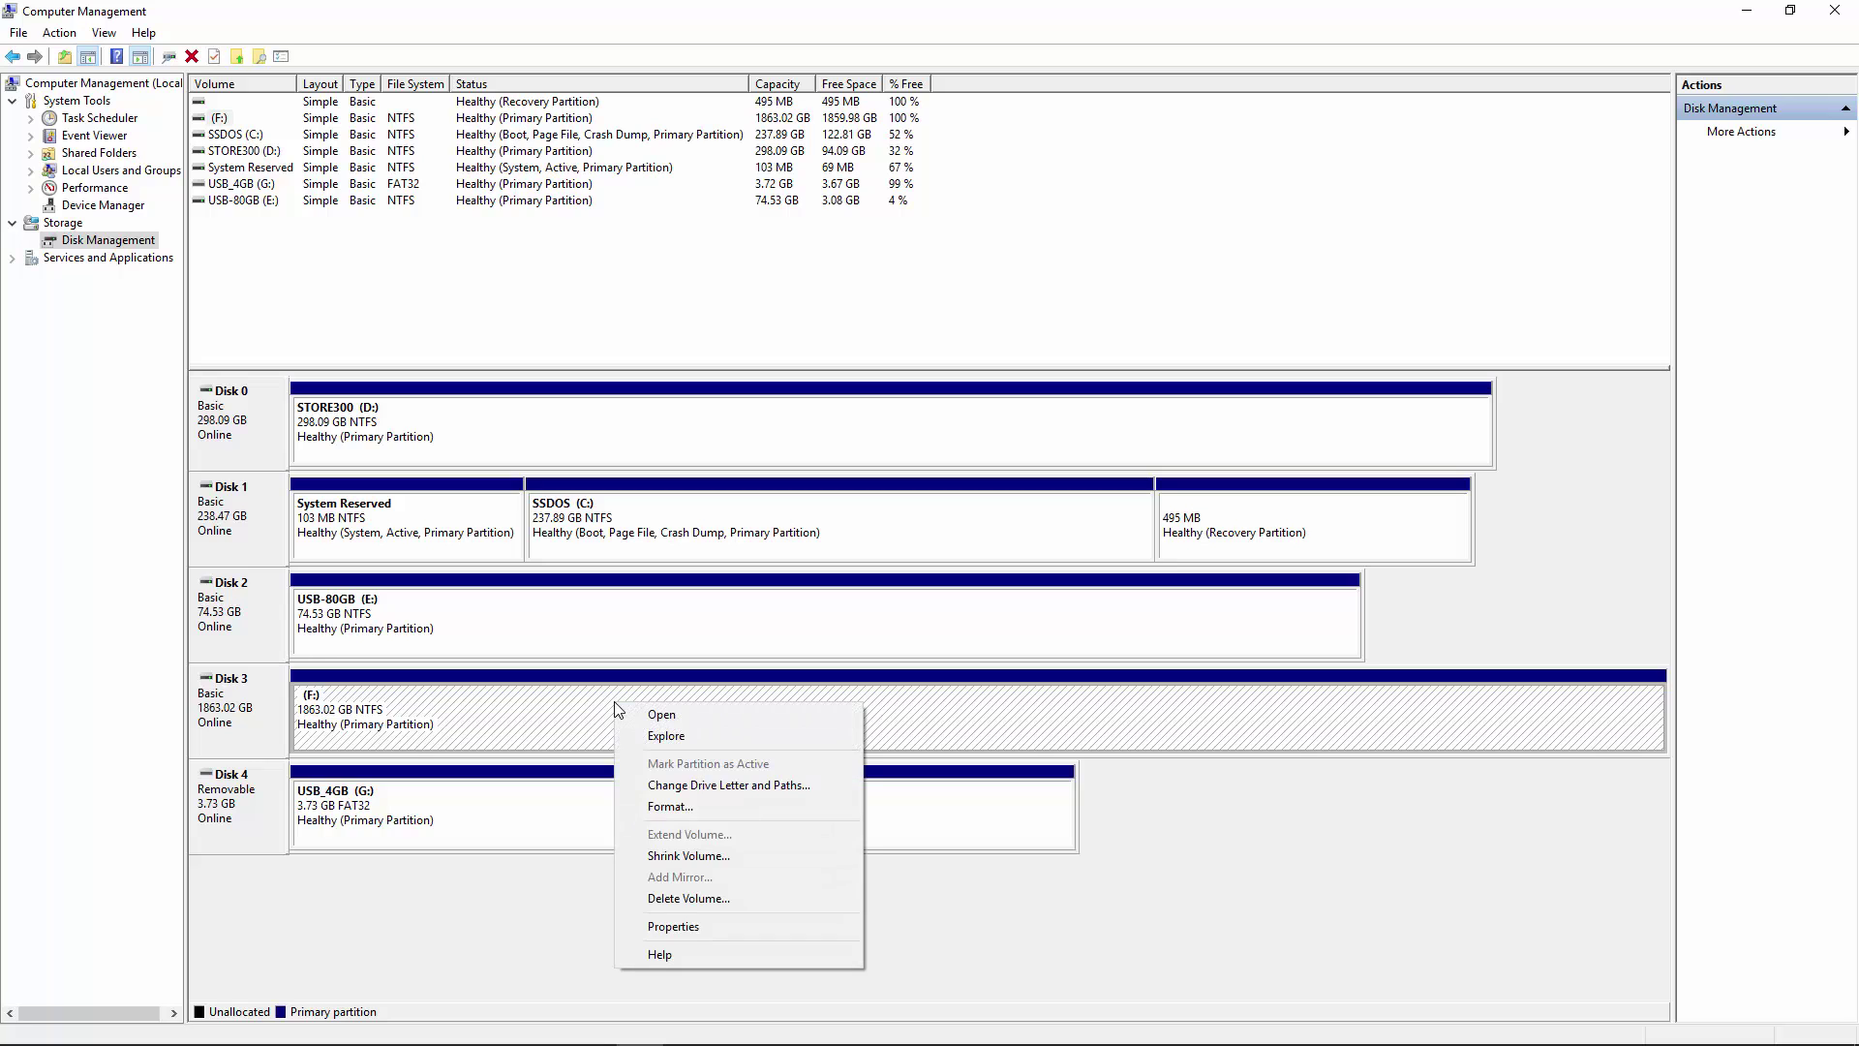
left_click(744, 899)
left_click(1030, 608)
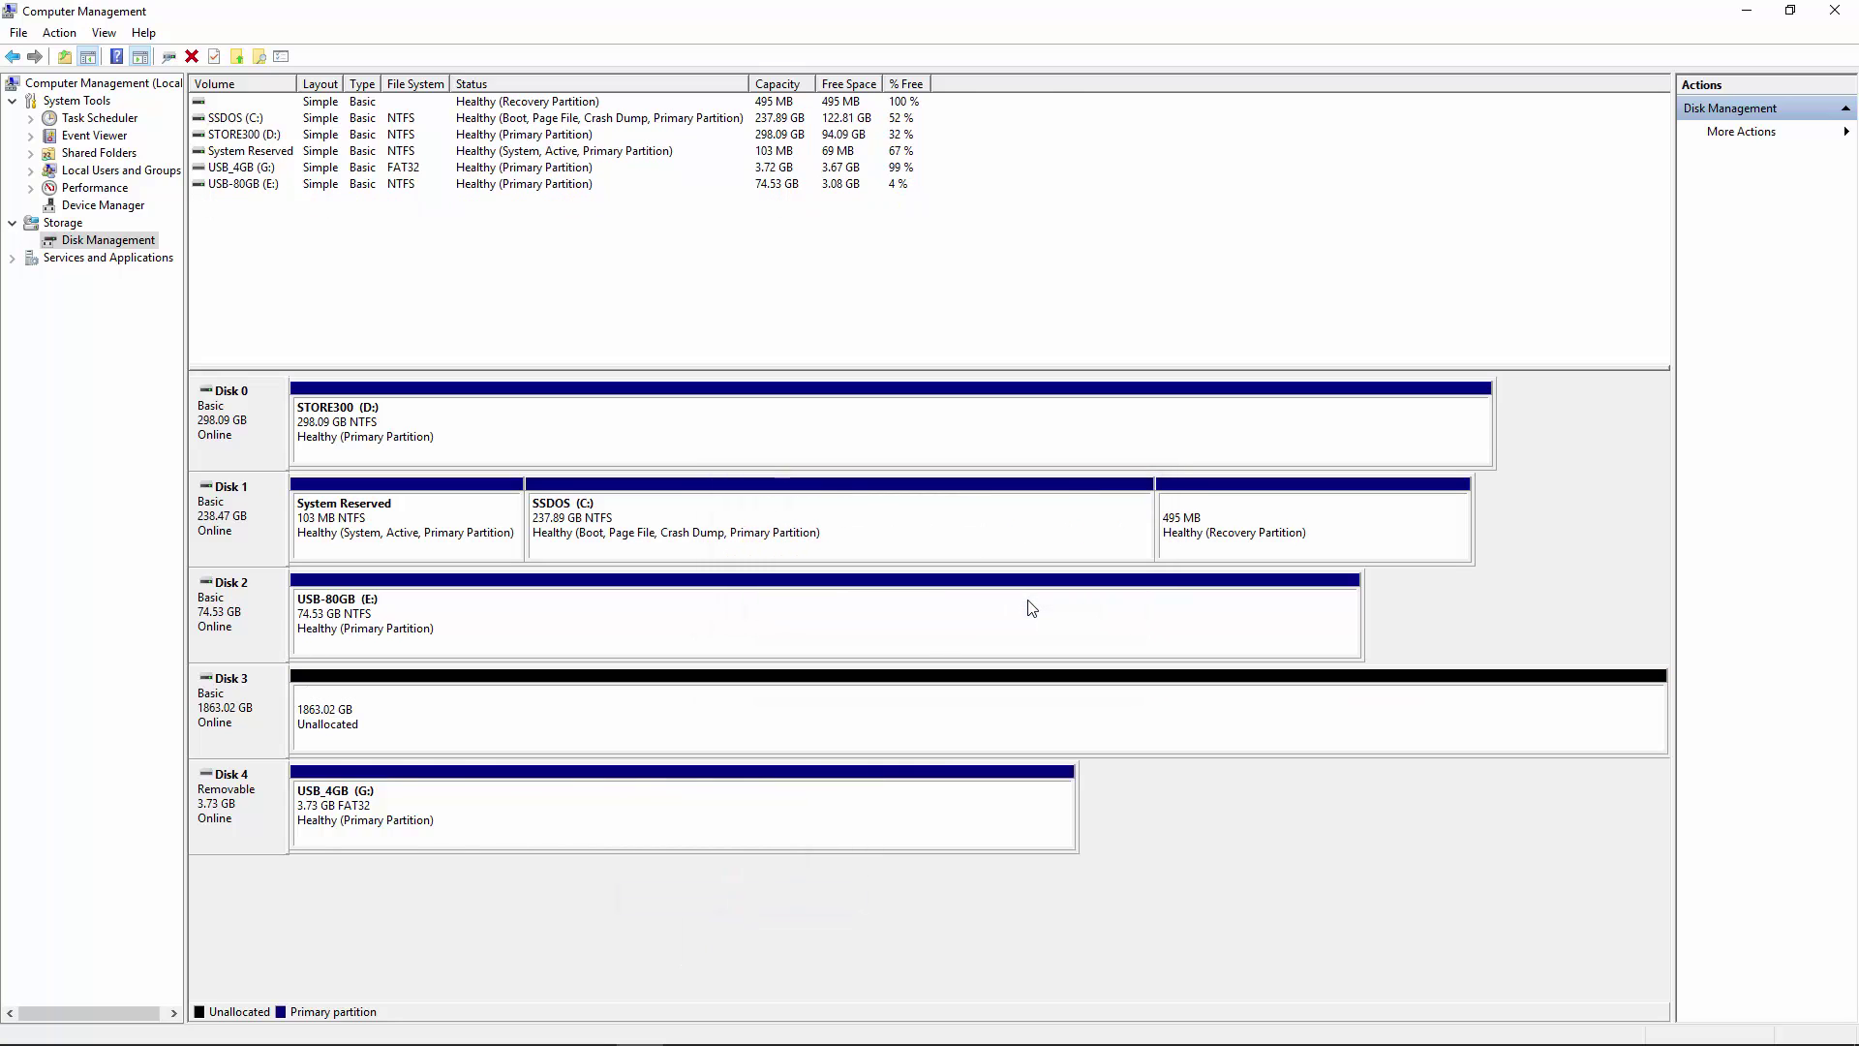
Step: Create a new simple volume on Disk 3's unallocated space with drive letter F, left unformatted
right_click(404, 708)
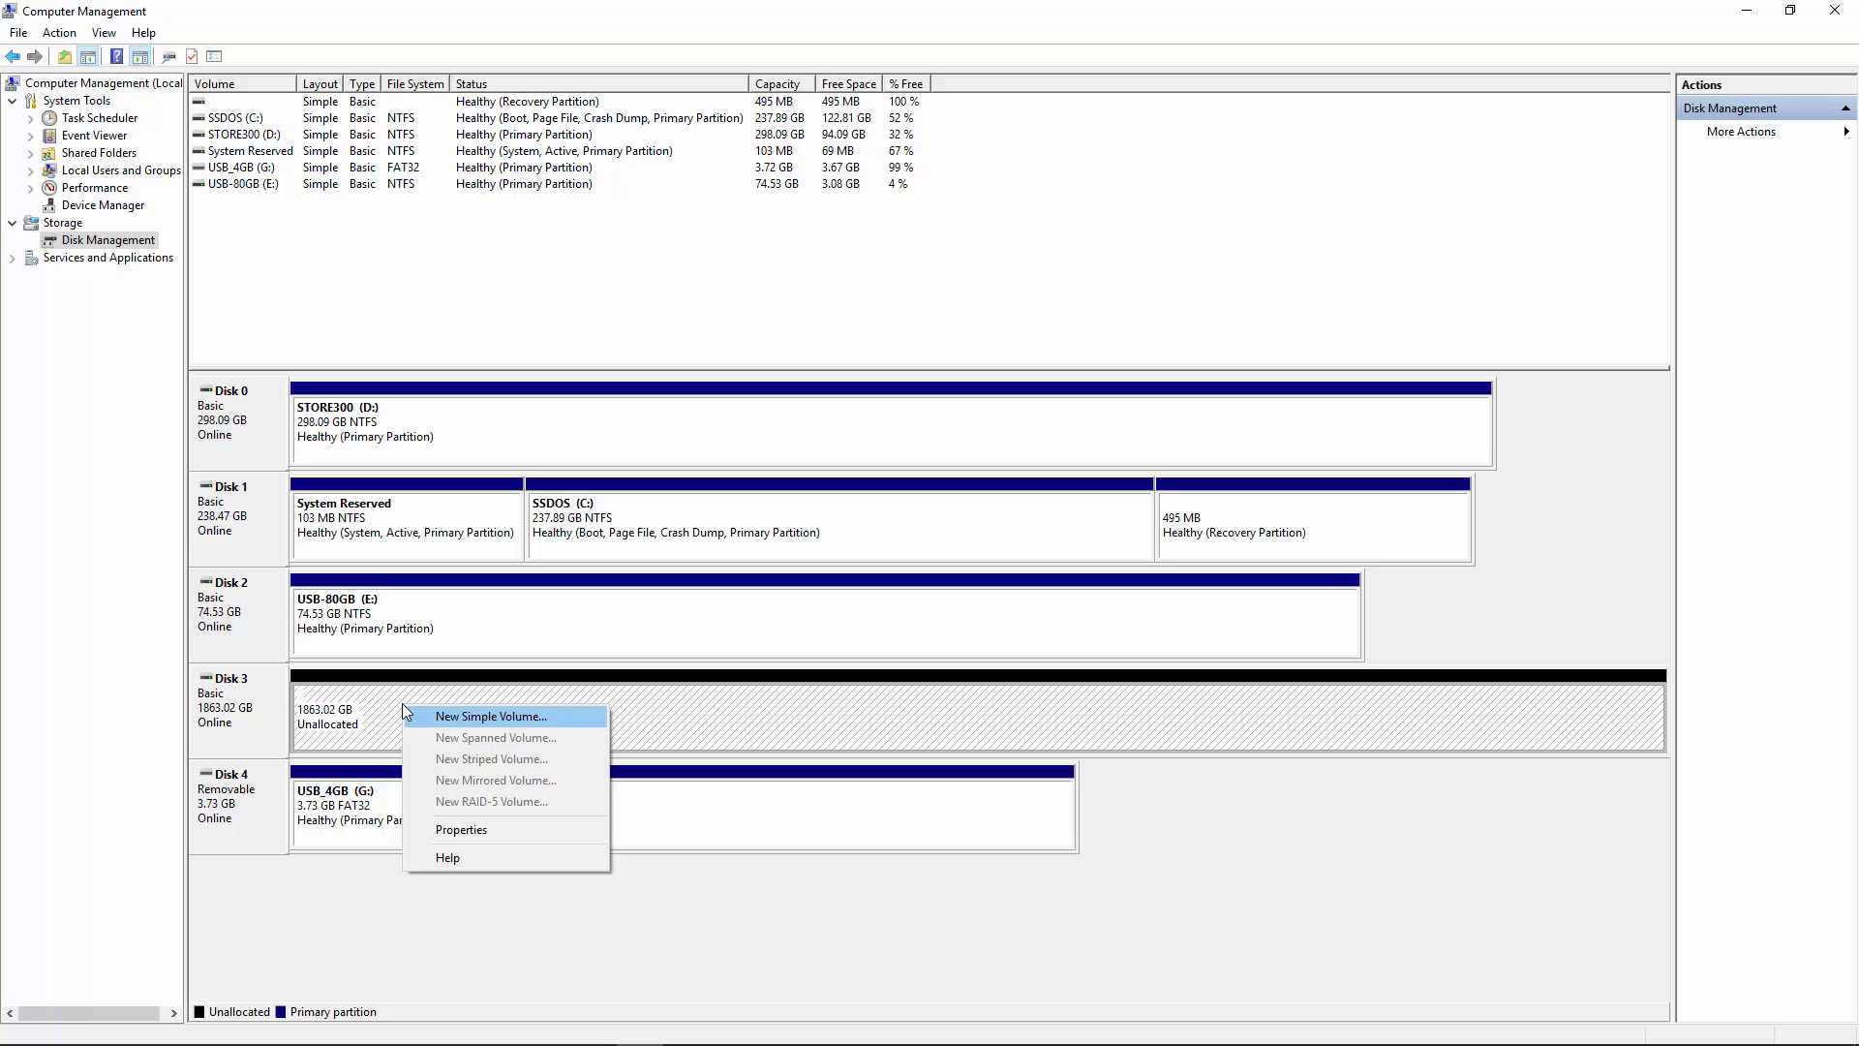
left_click(404, 711)
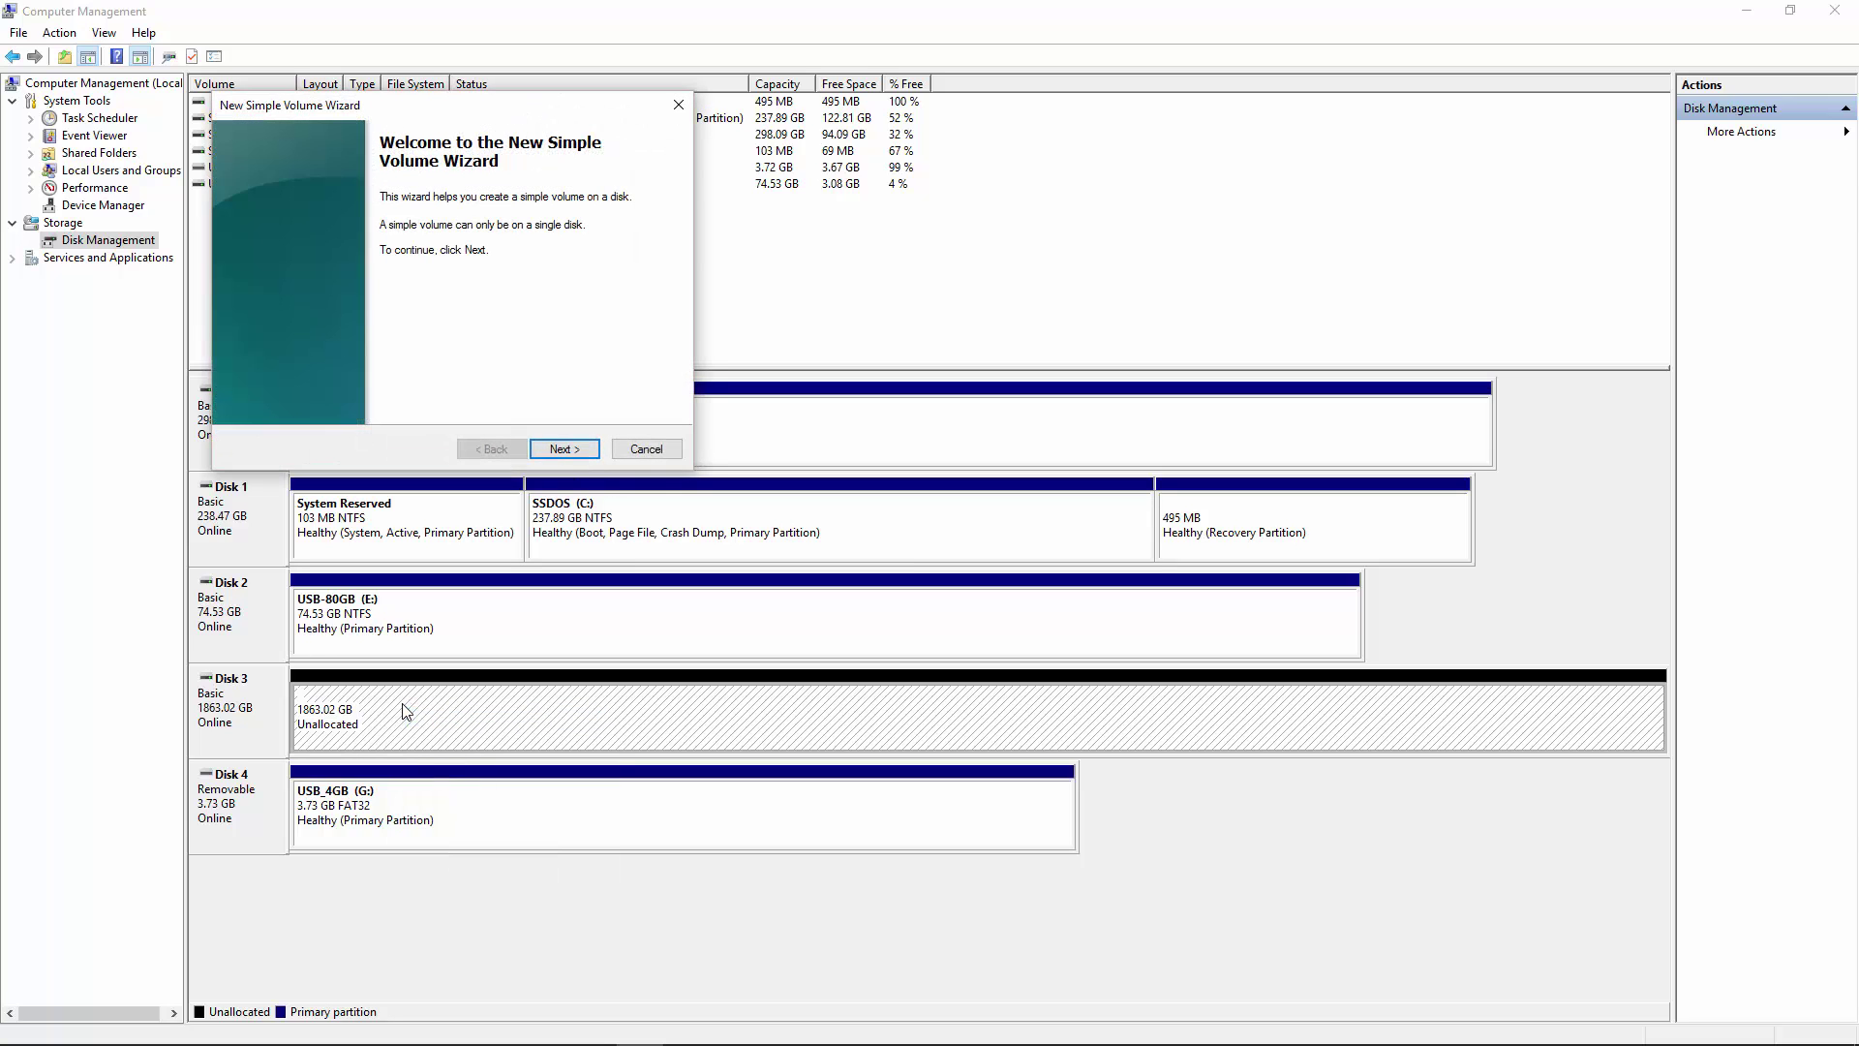
key("Return")
key("Return")
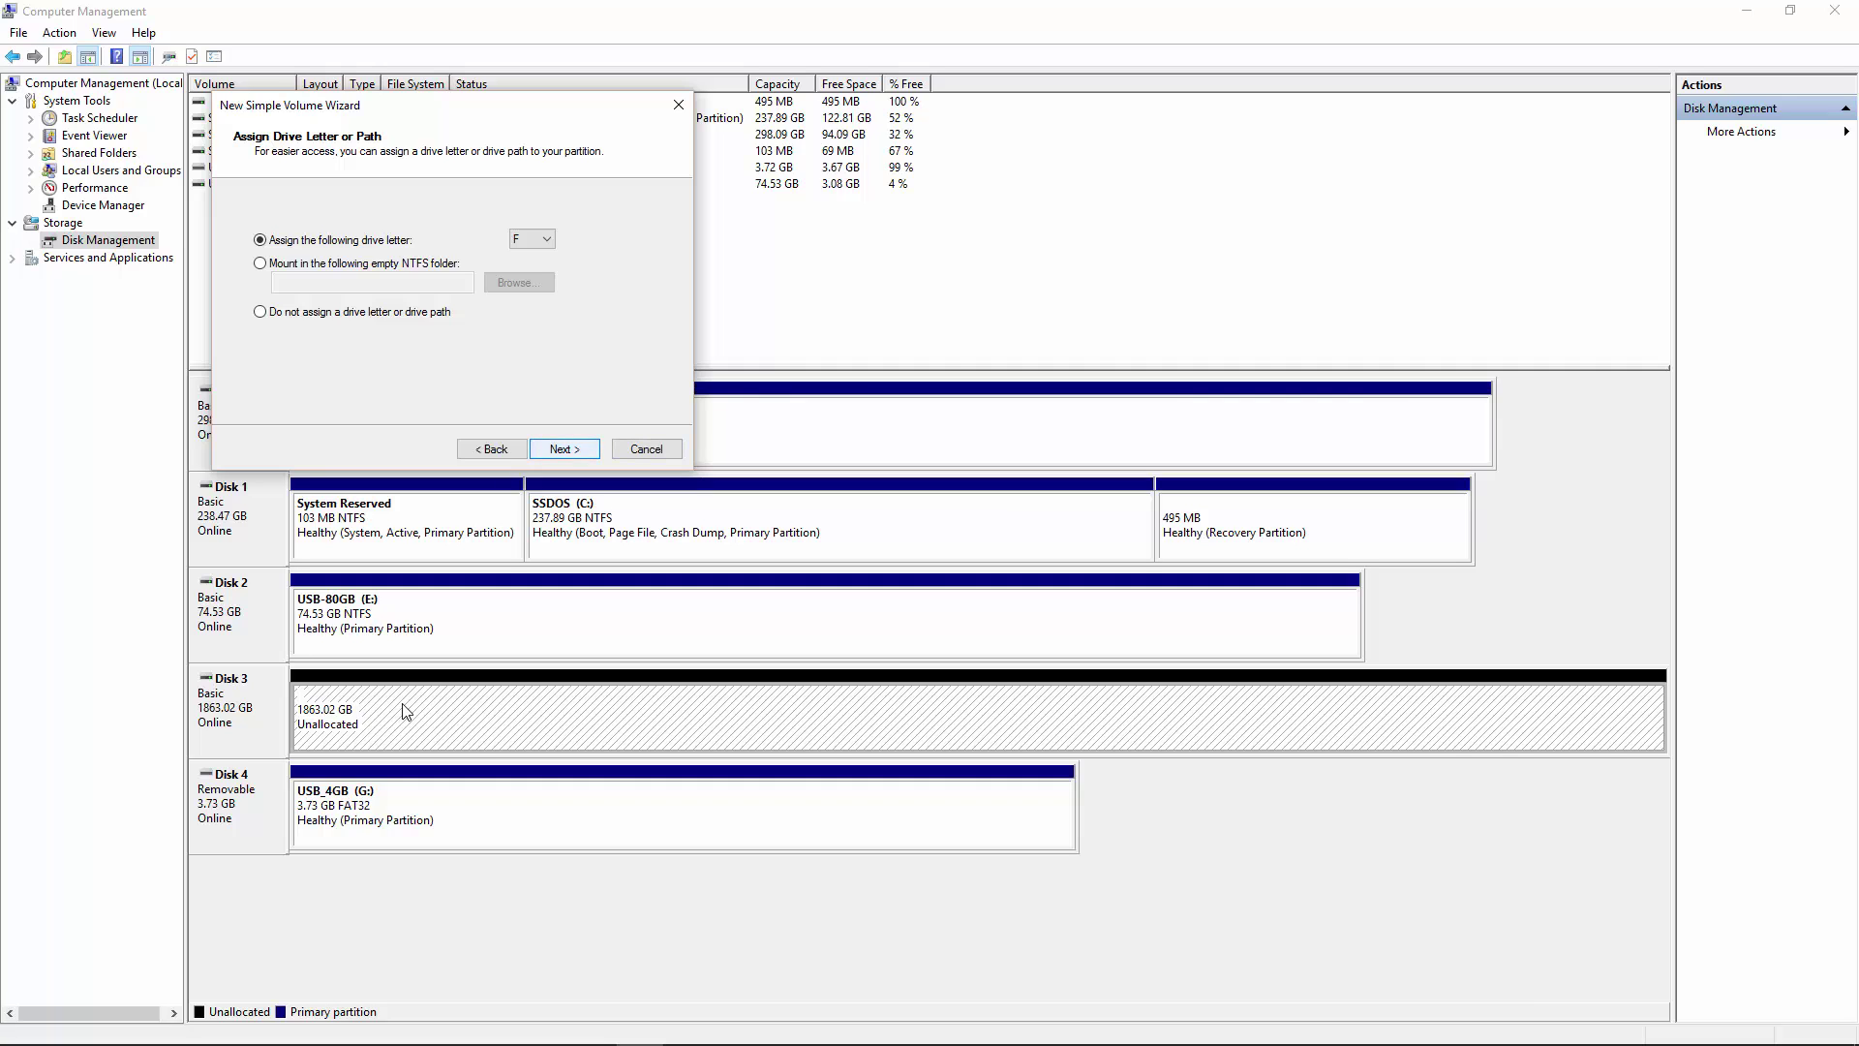
key("Return")
key("shift+Tab")
key("shift+Tab")
key("shift+Tab")
key("shift+Tab")
key("Up")
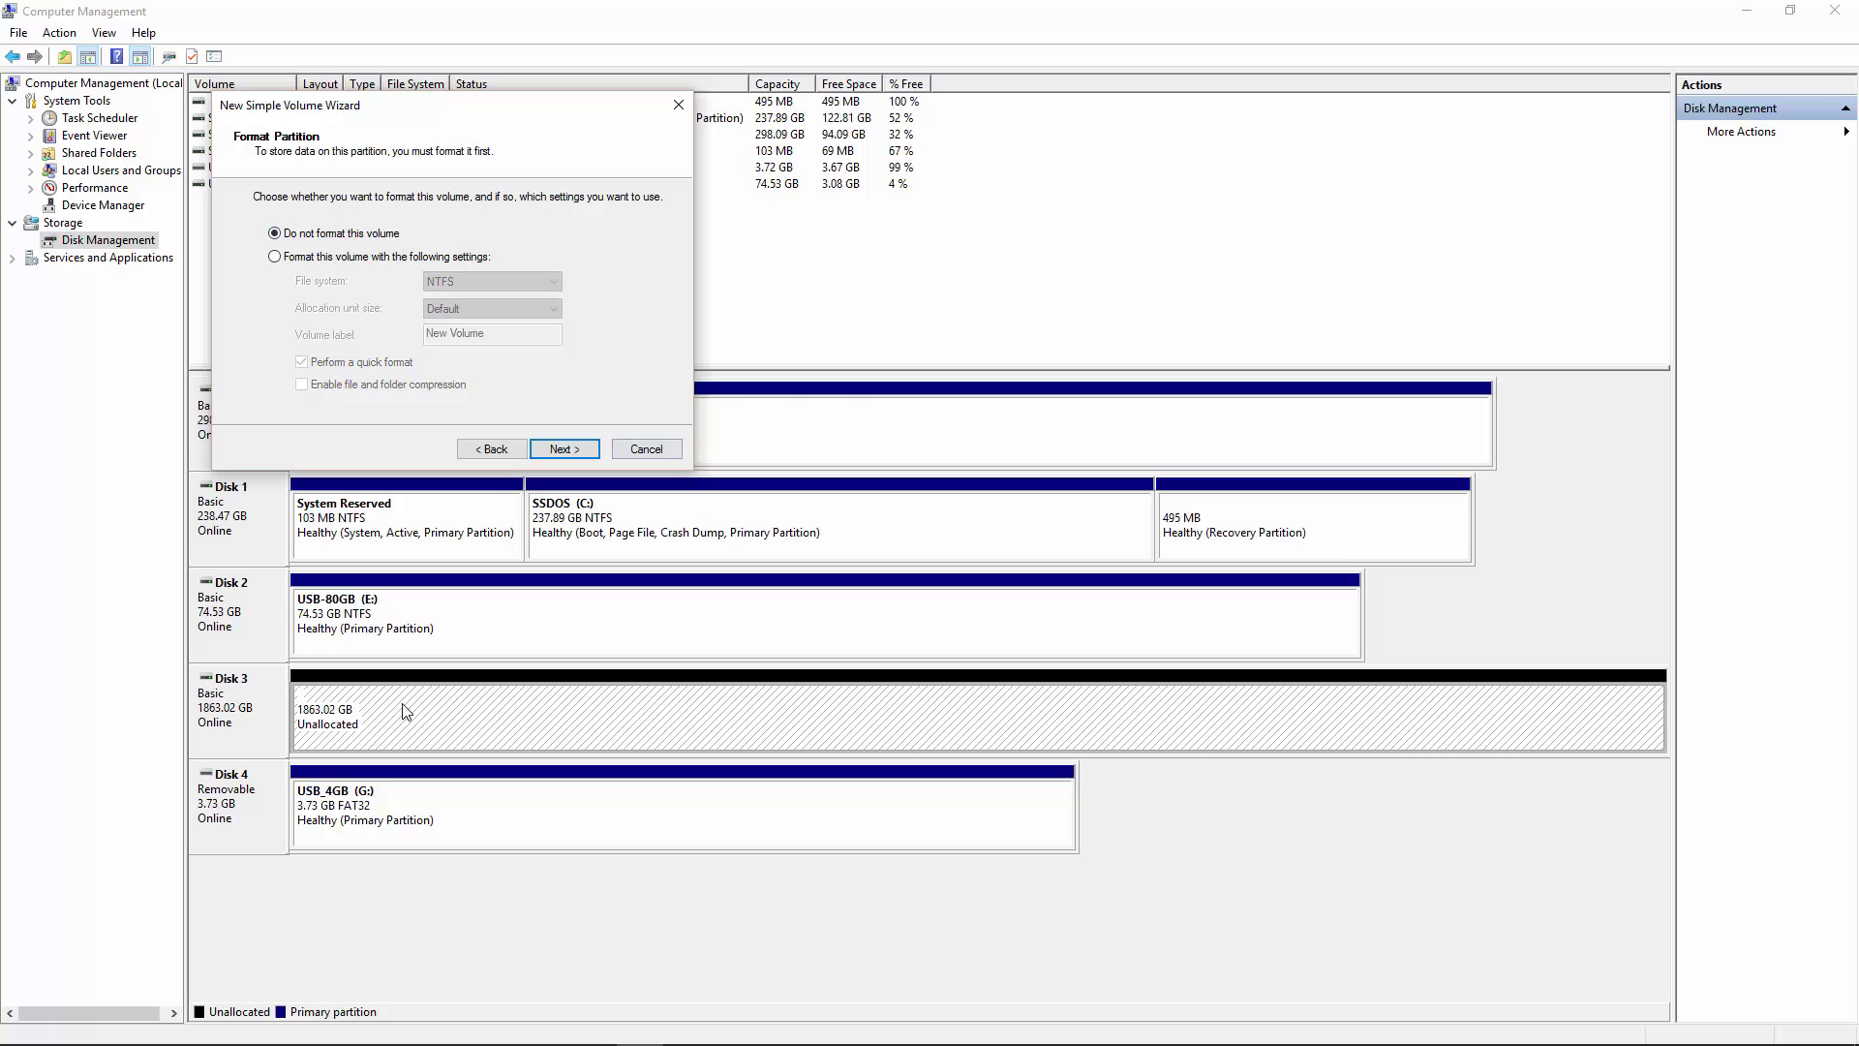
key("Return")
key("Return")
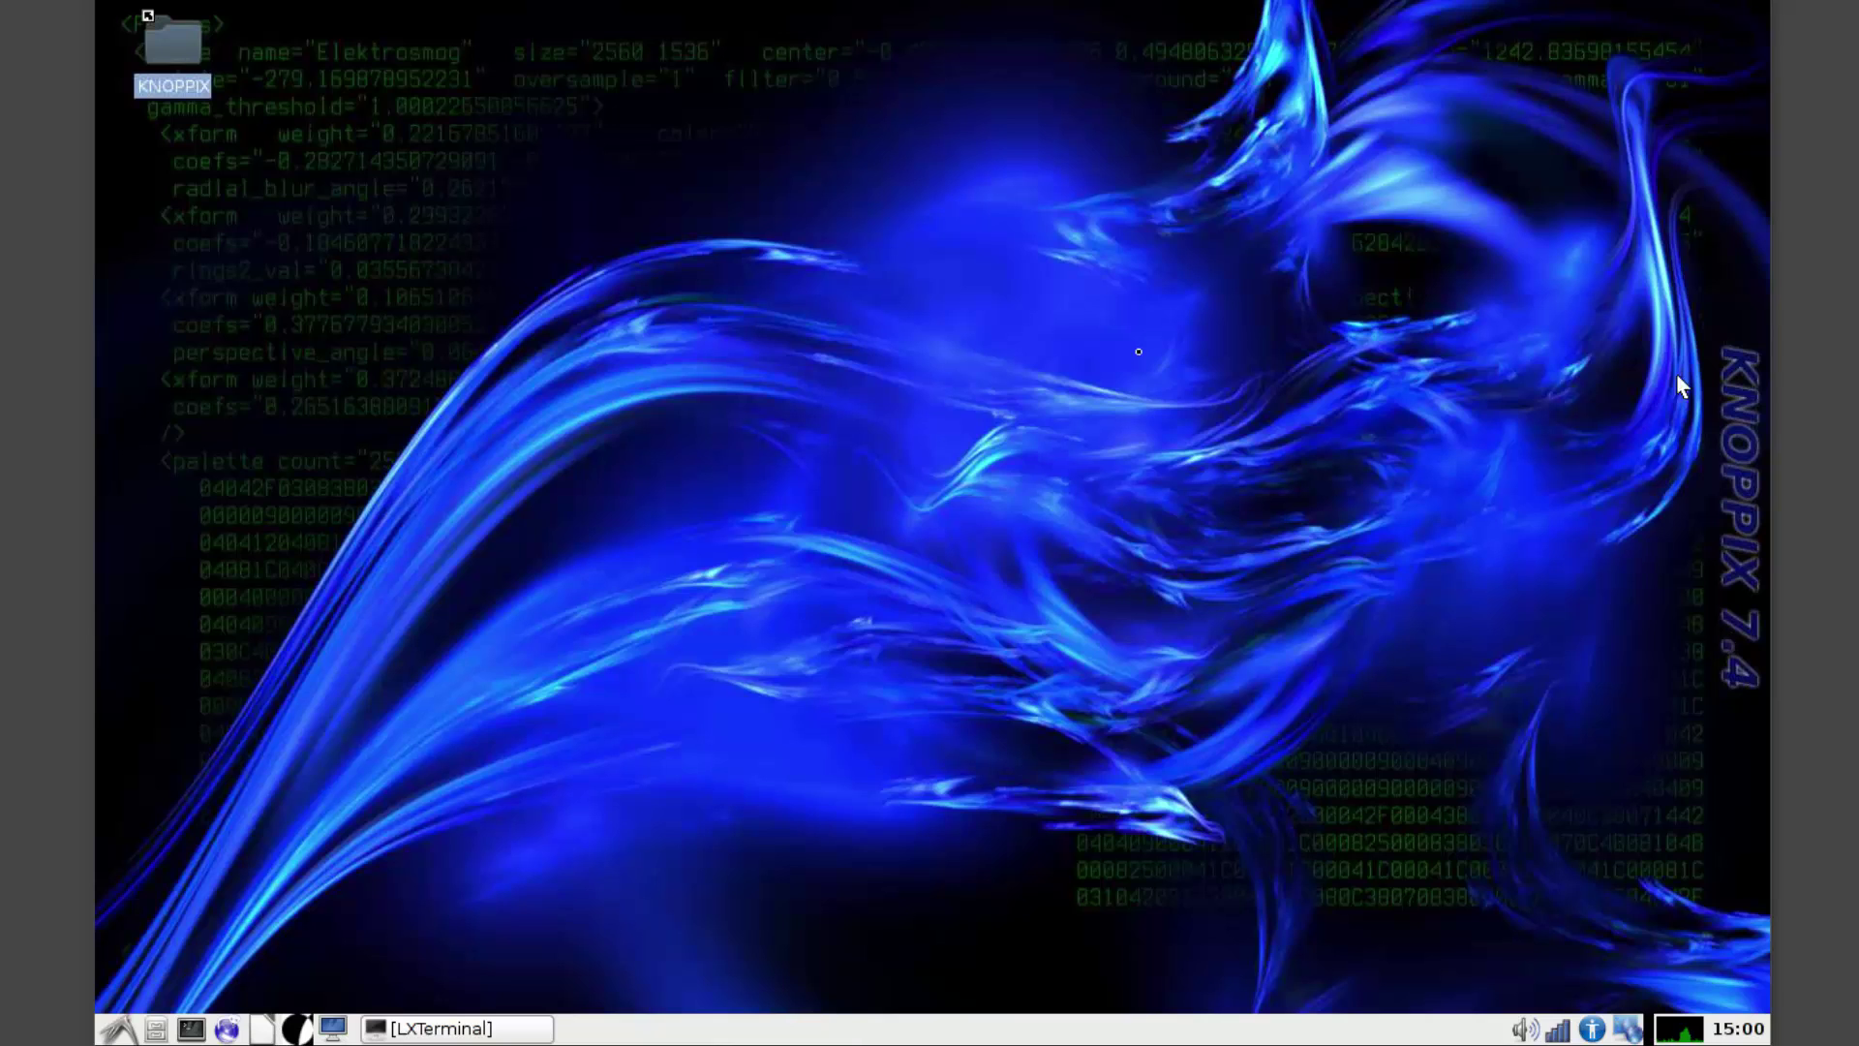
Step: Open the KNOPPIX folder and look inside the mbwe folder on the USB_4GB stick
left_click(1062, 354)
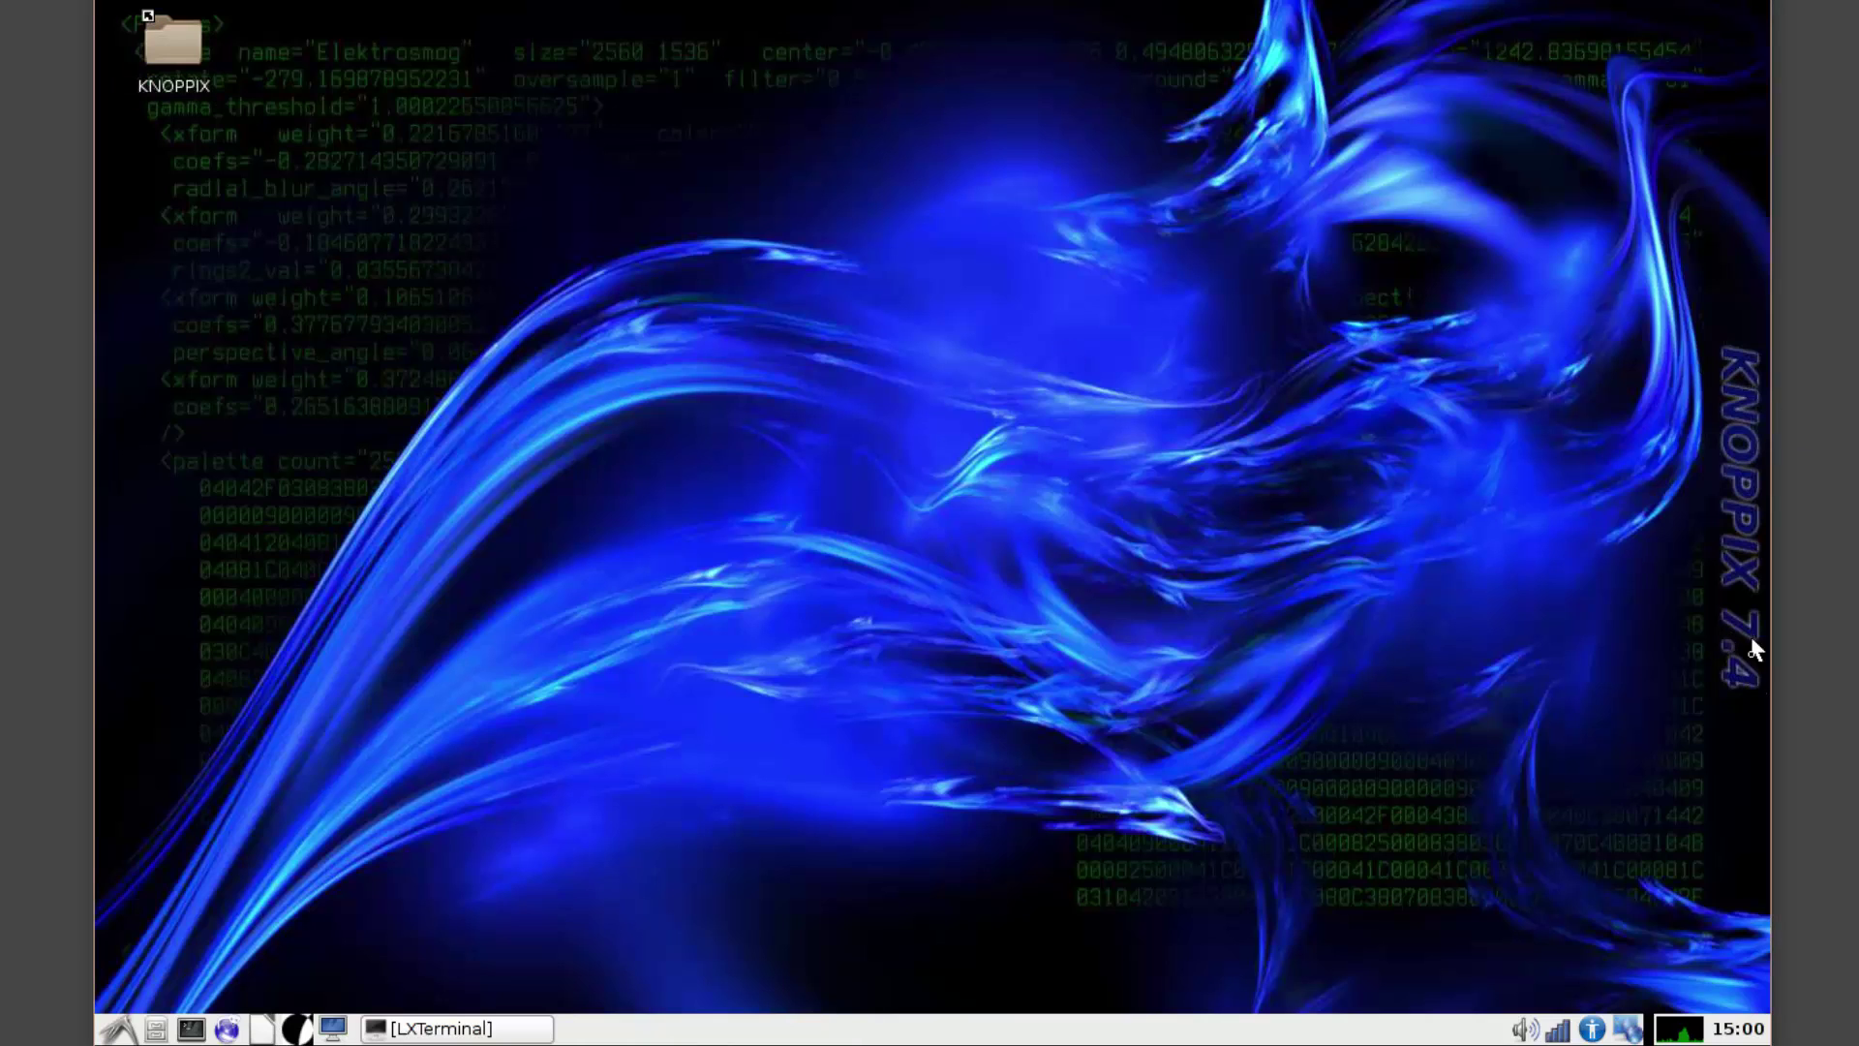
double_click(180, 74)
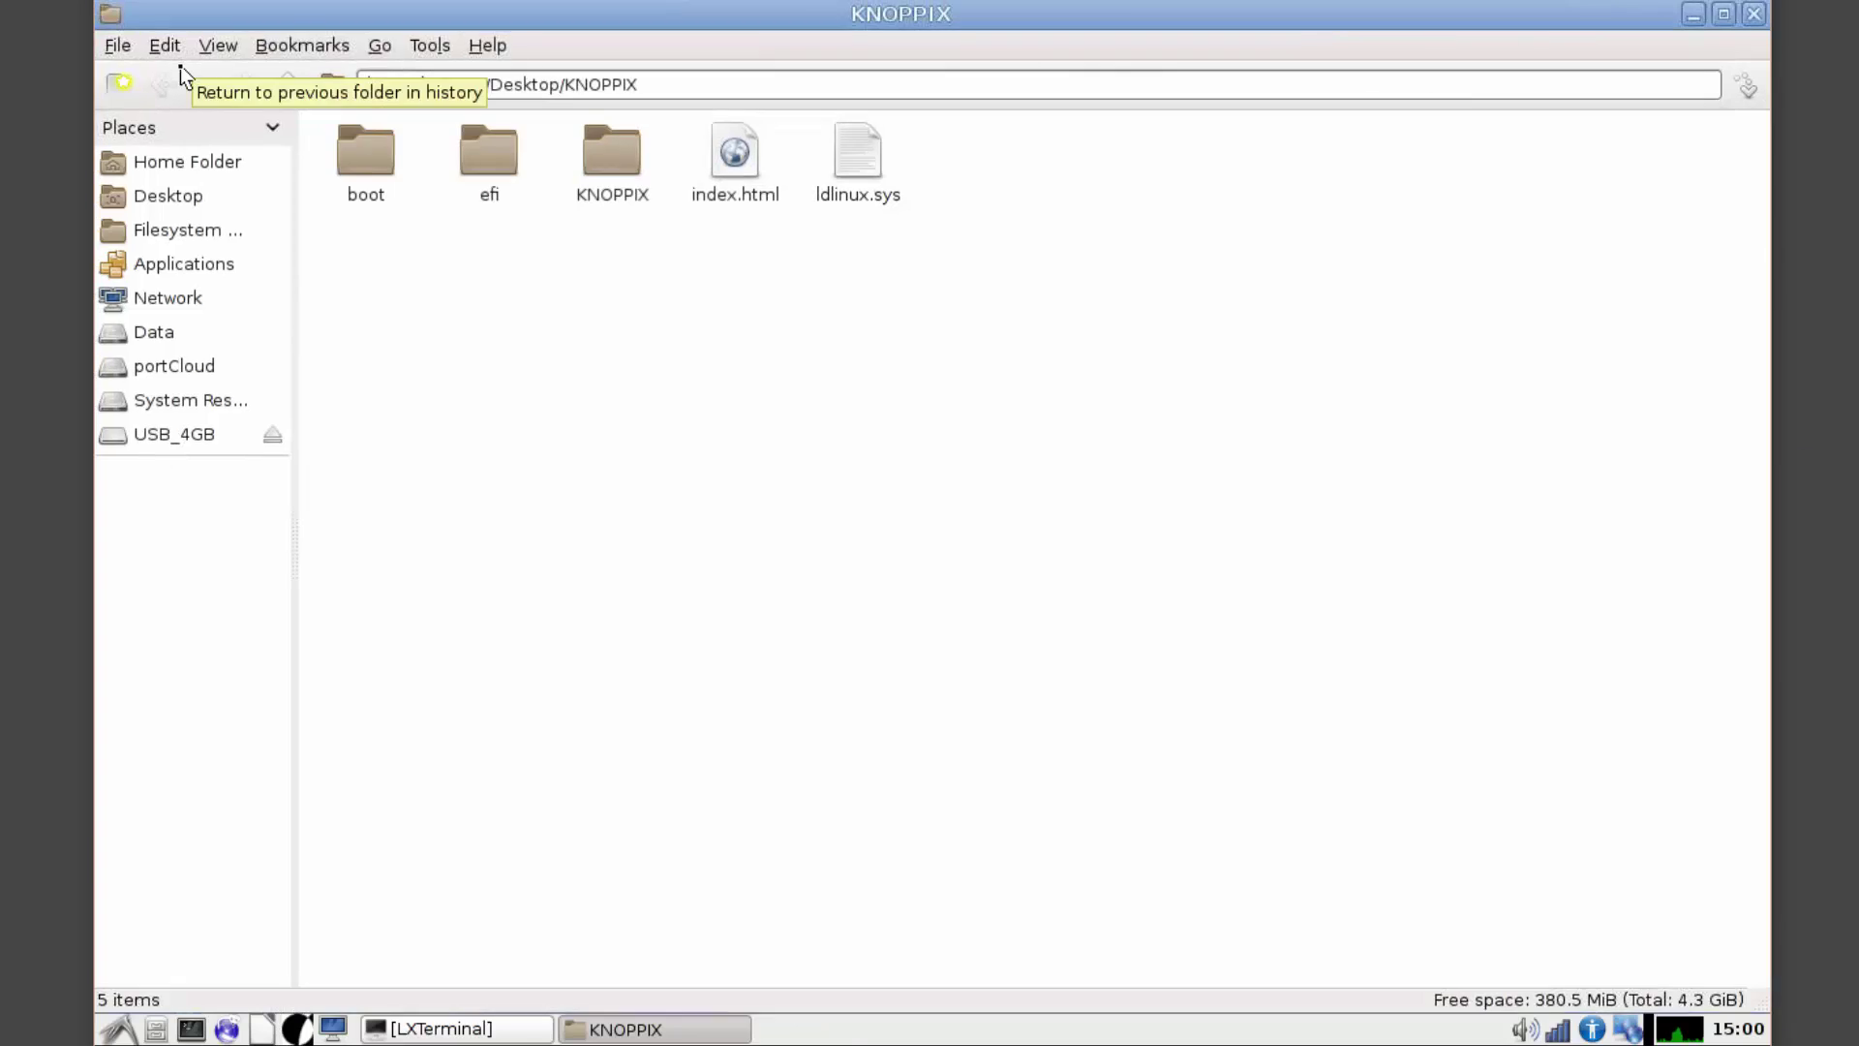
left_click(189, 438)
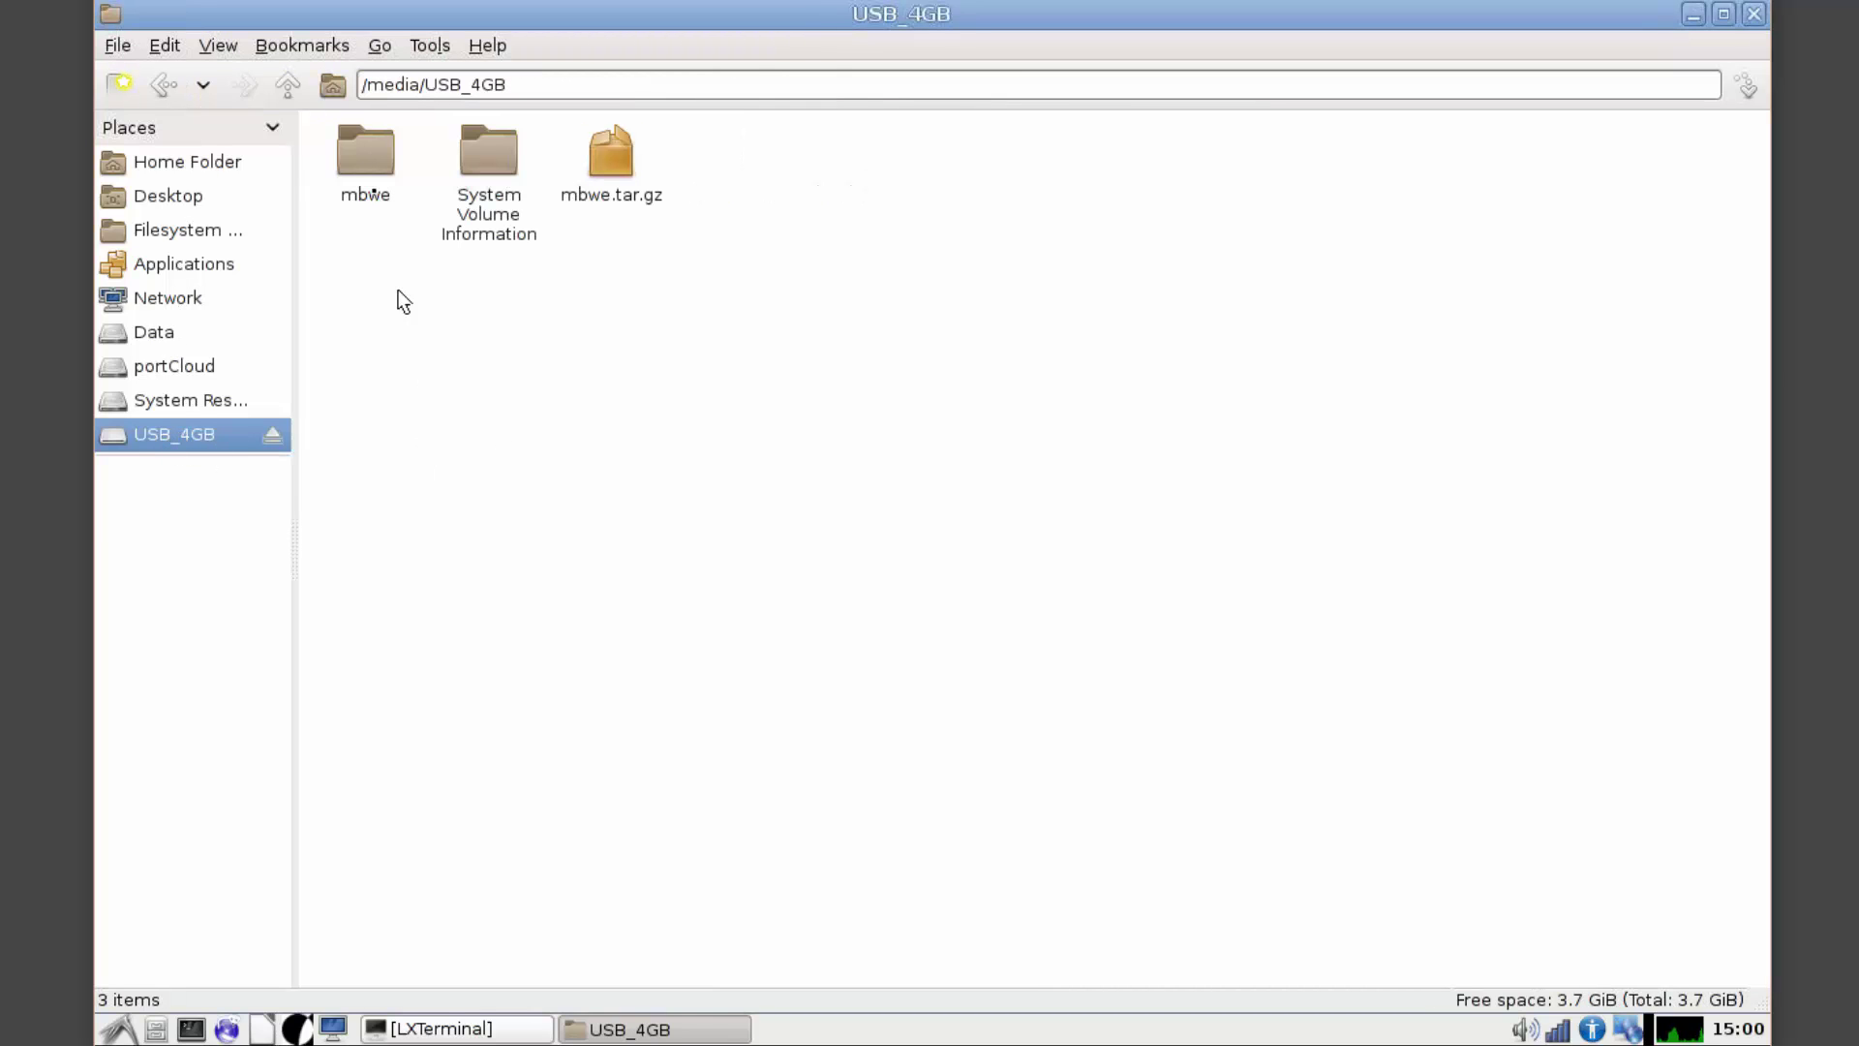
left_click(374, 174)
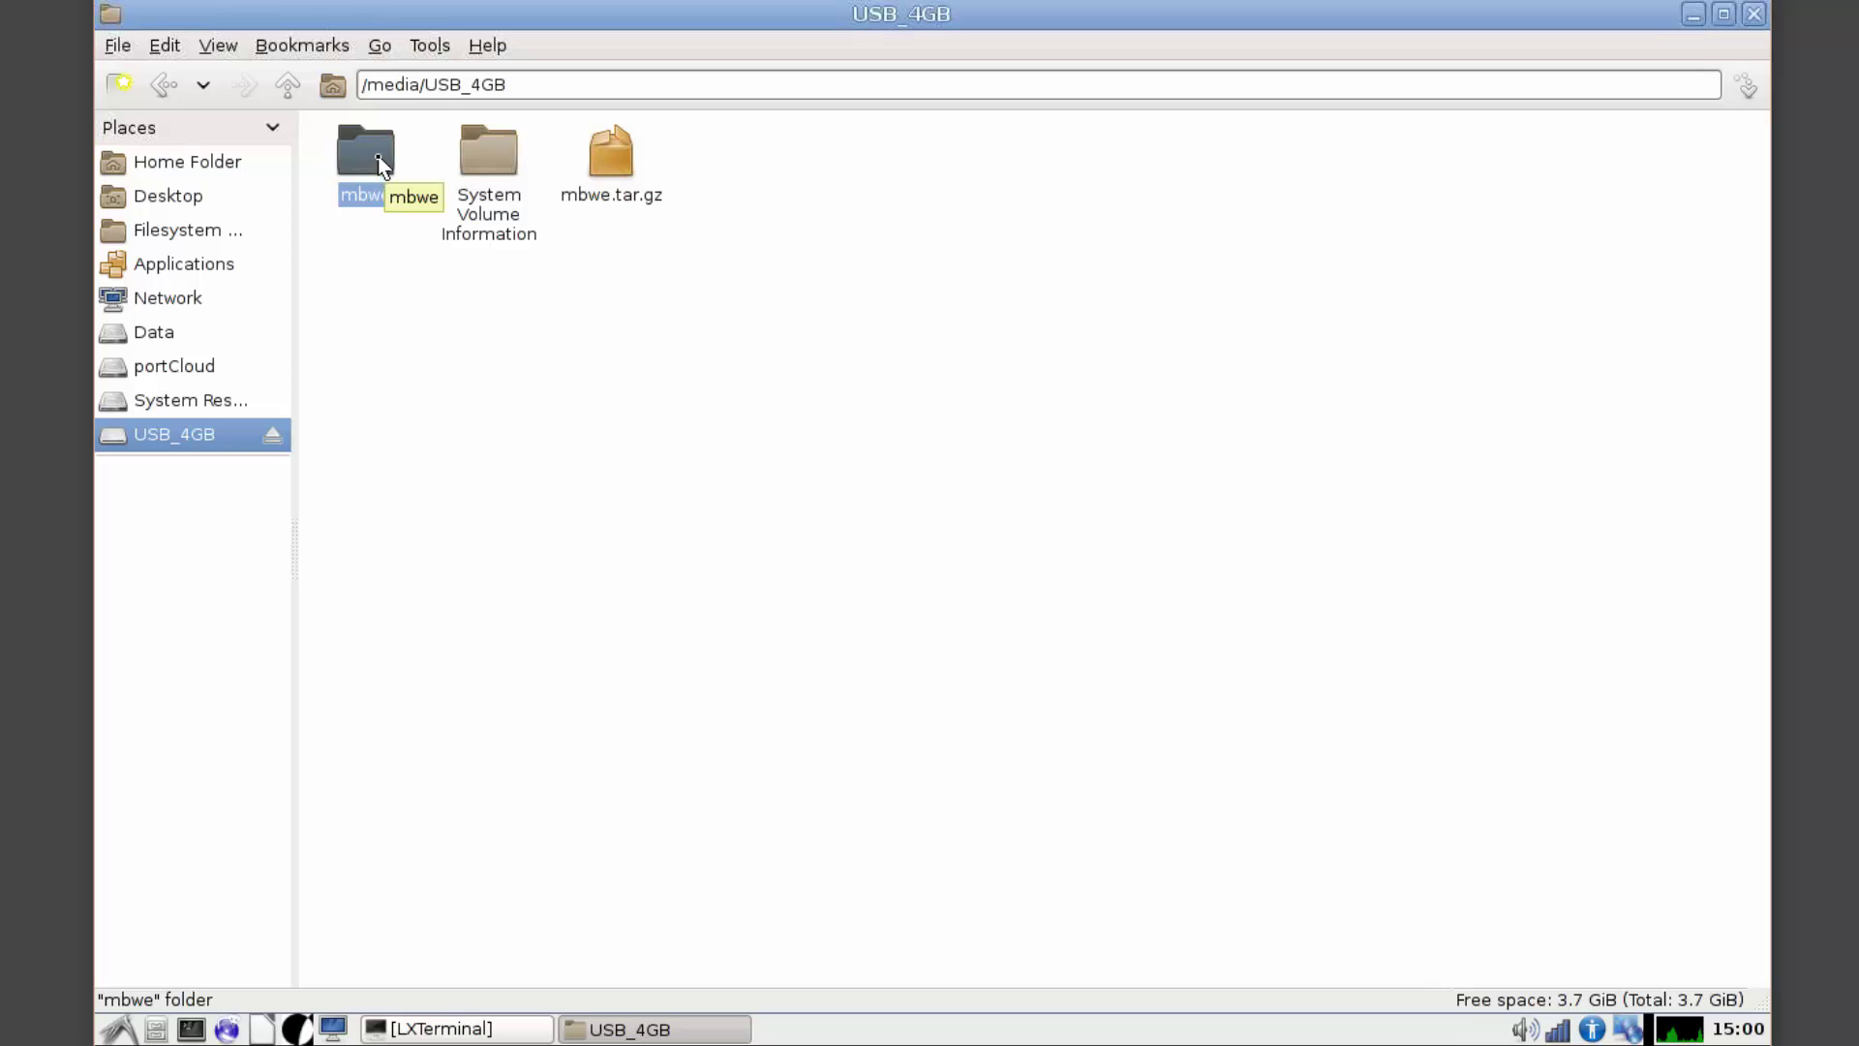
double_click(378, 165)
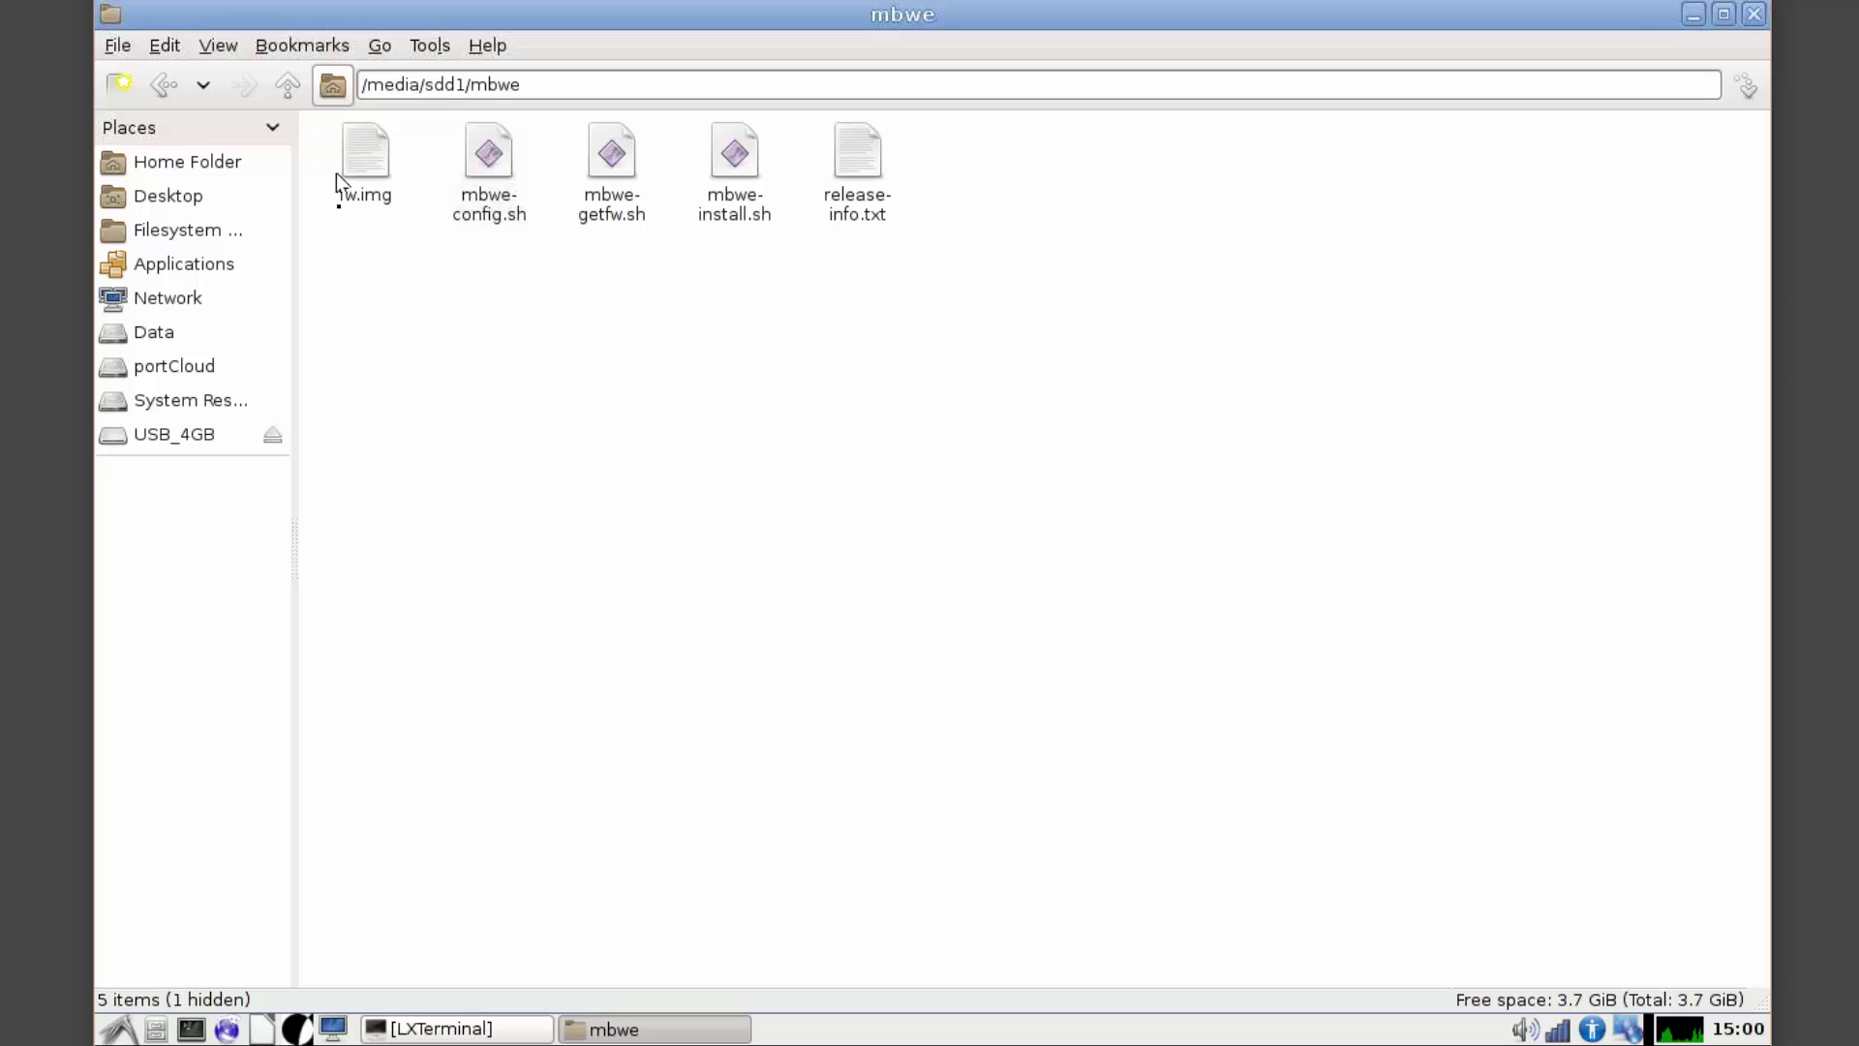
Step: Copy the mbwe folder from the top of the USB_4GB stick
left_click(166, 438)
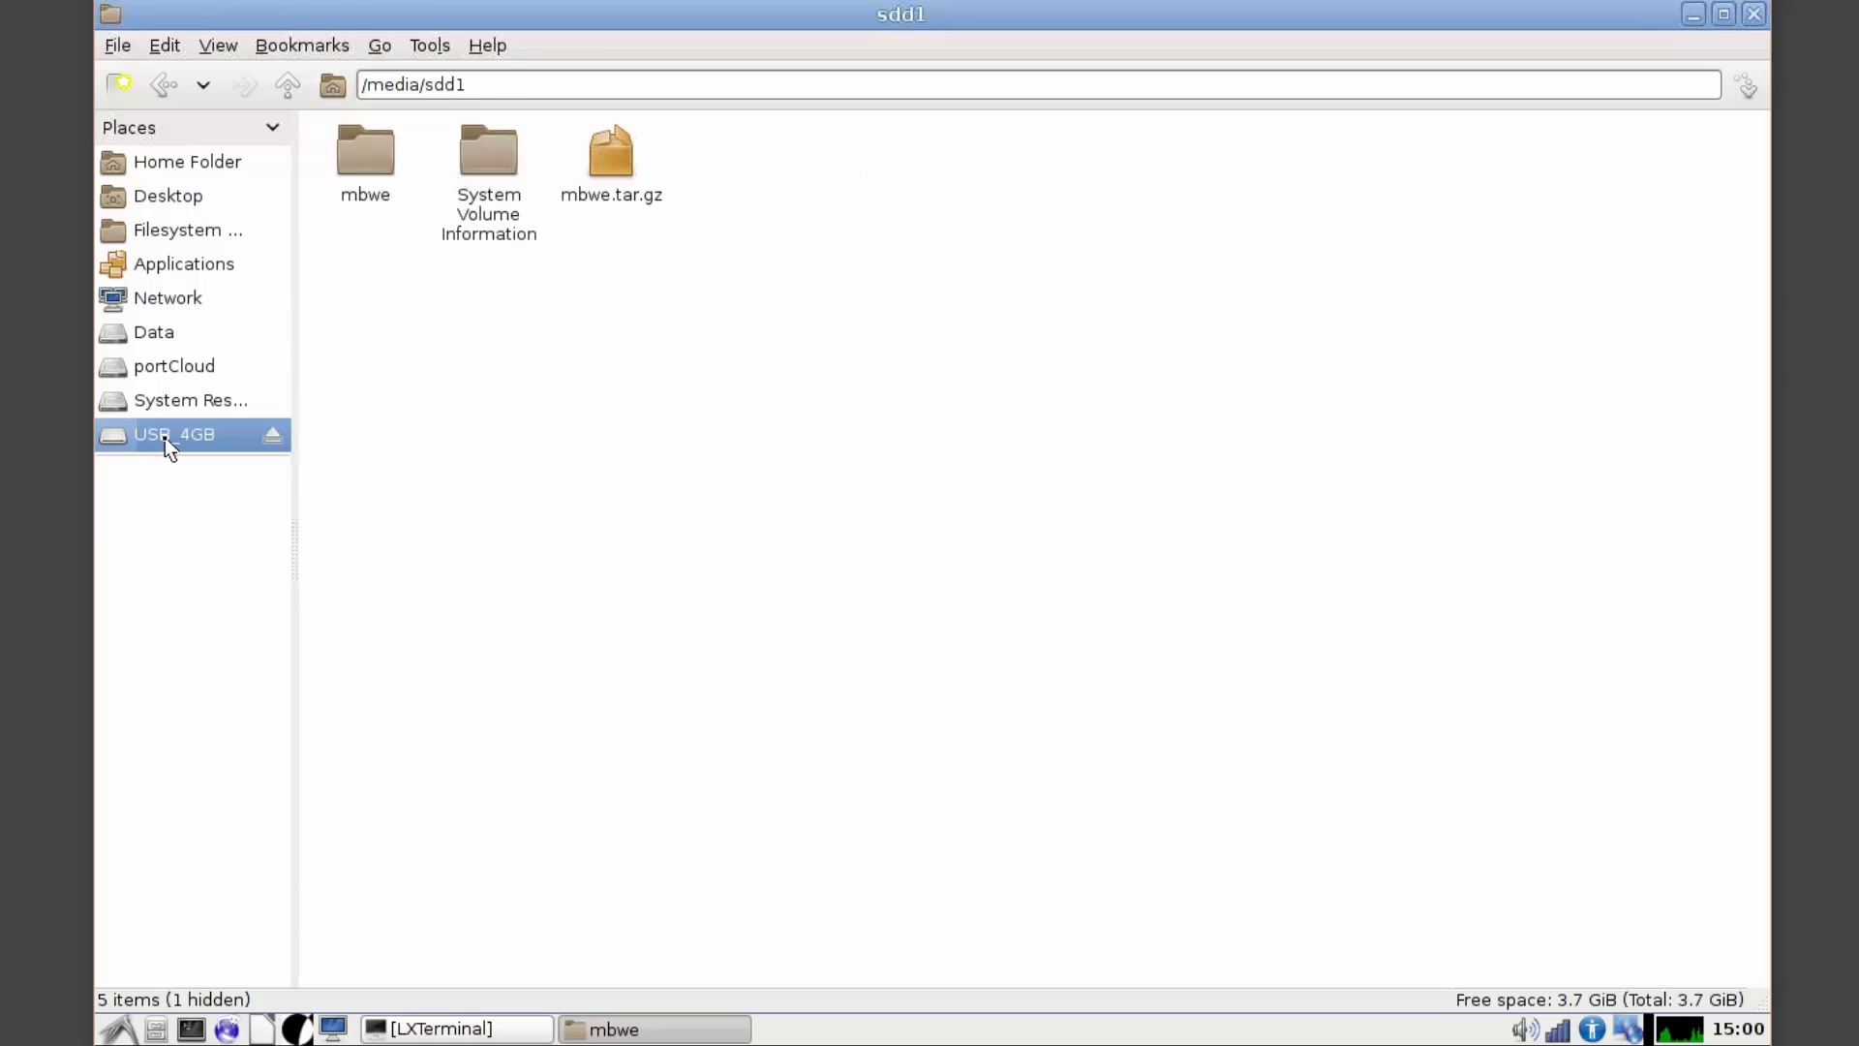
left_click(378, 158)
right_click(378, 158)
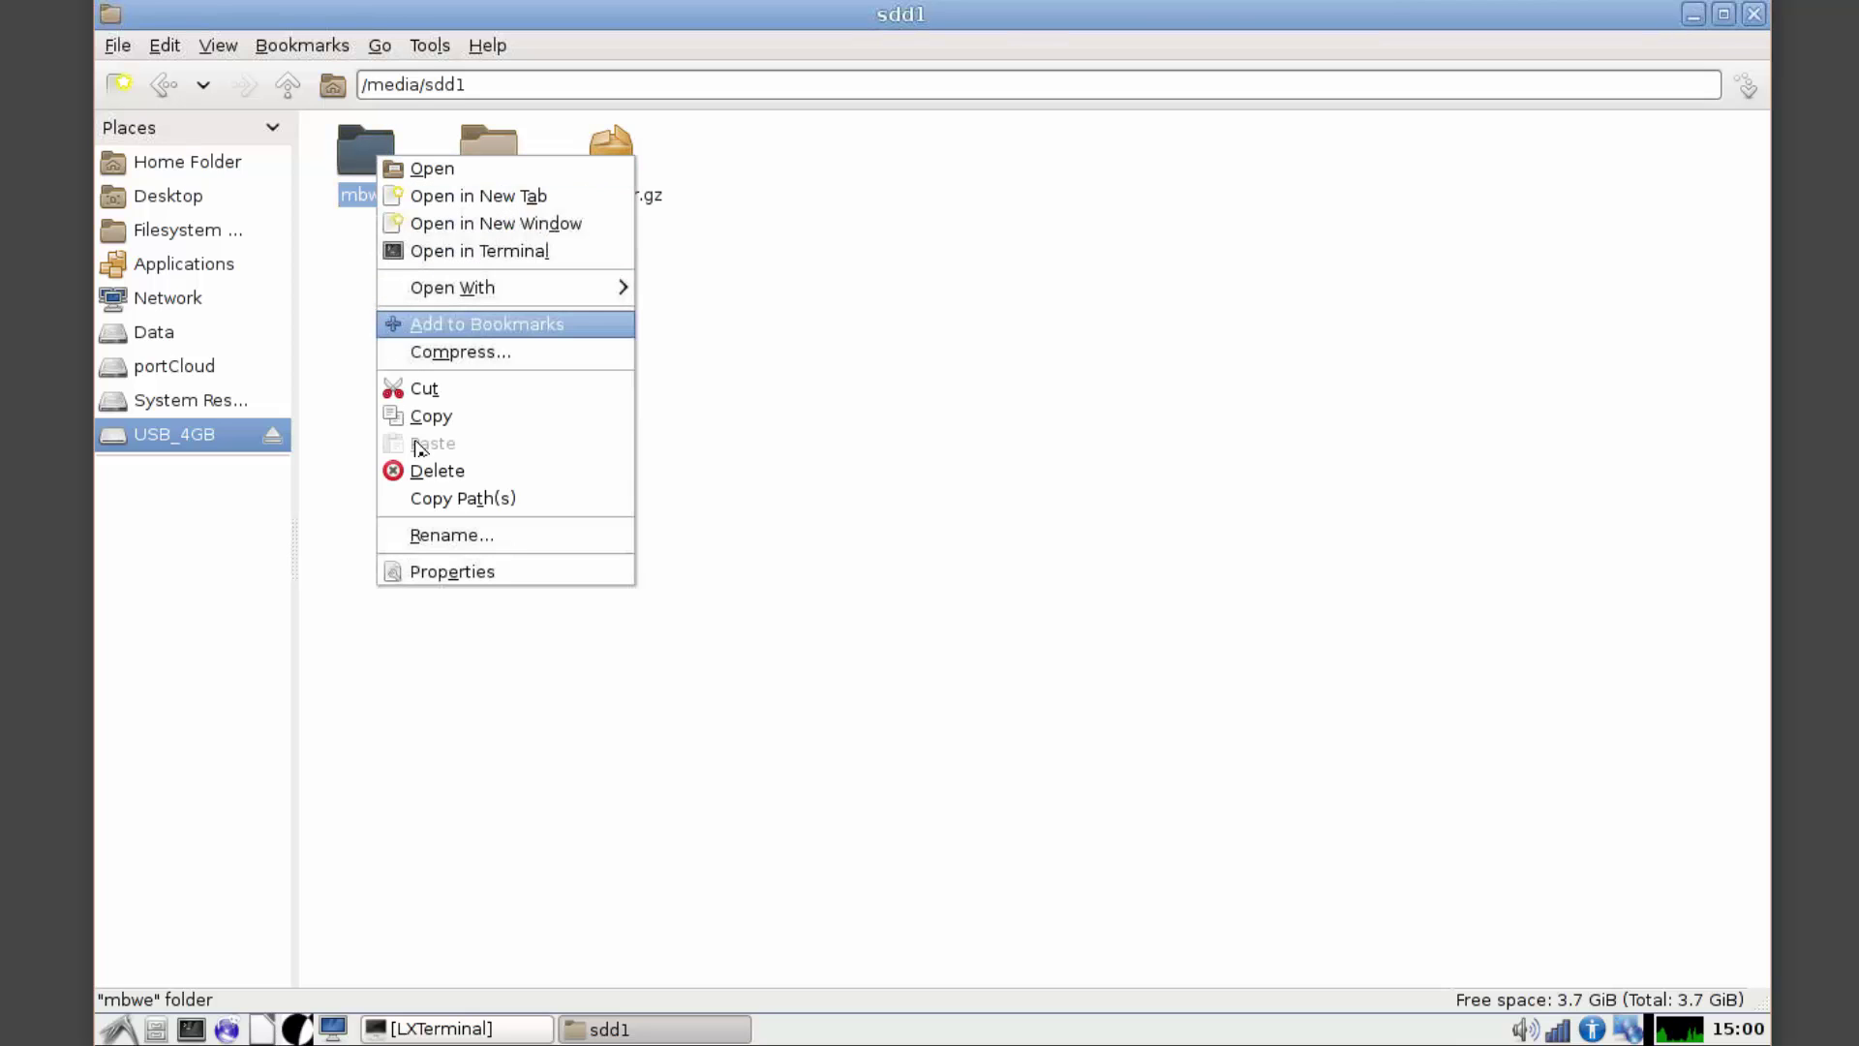
left_click(441, 416)
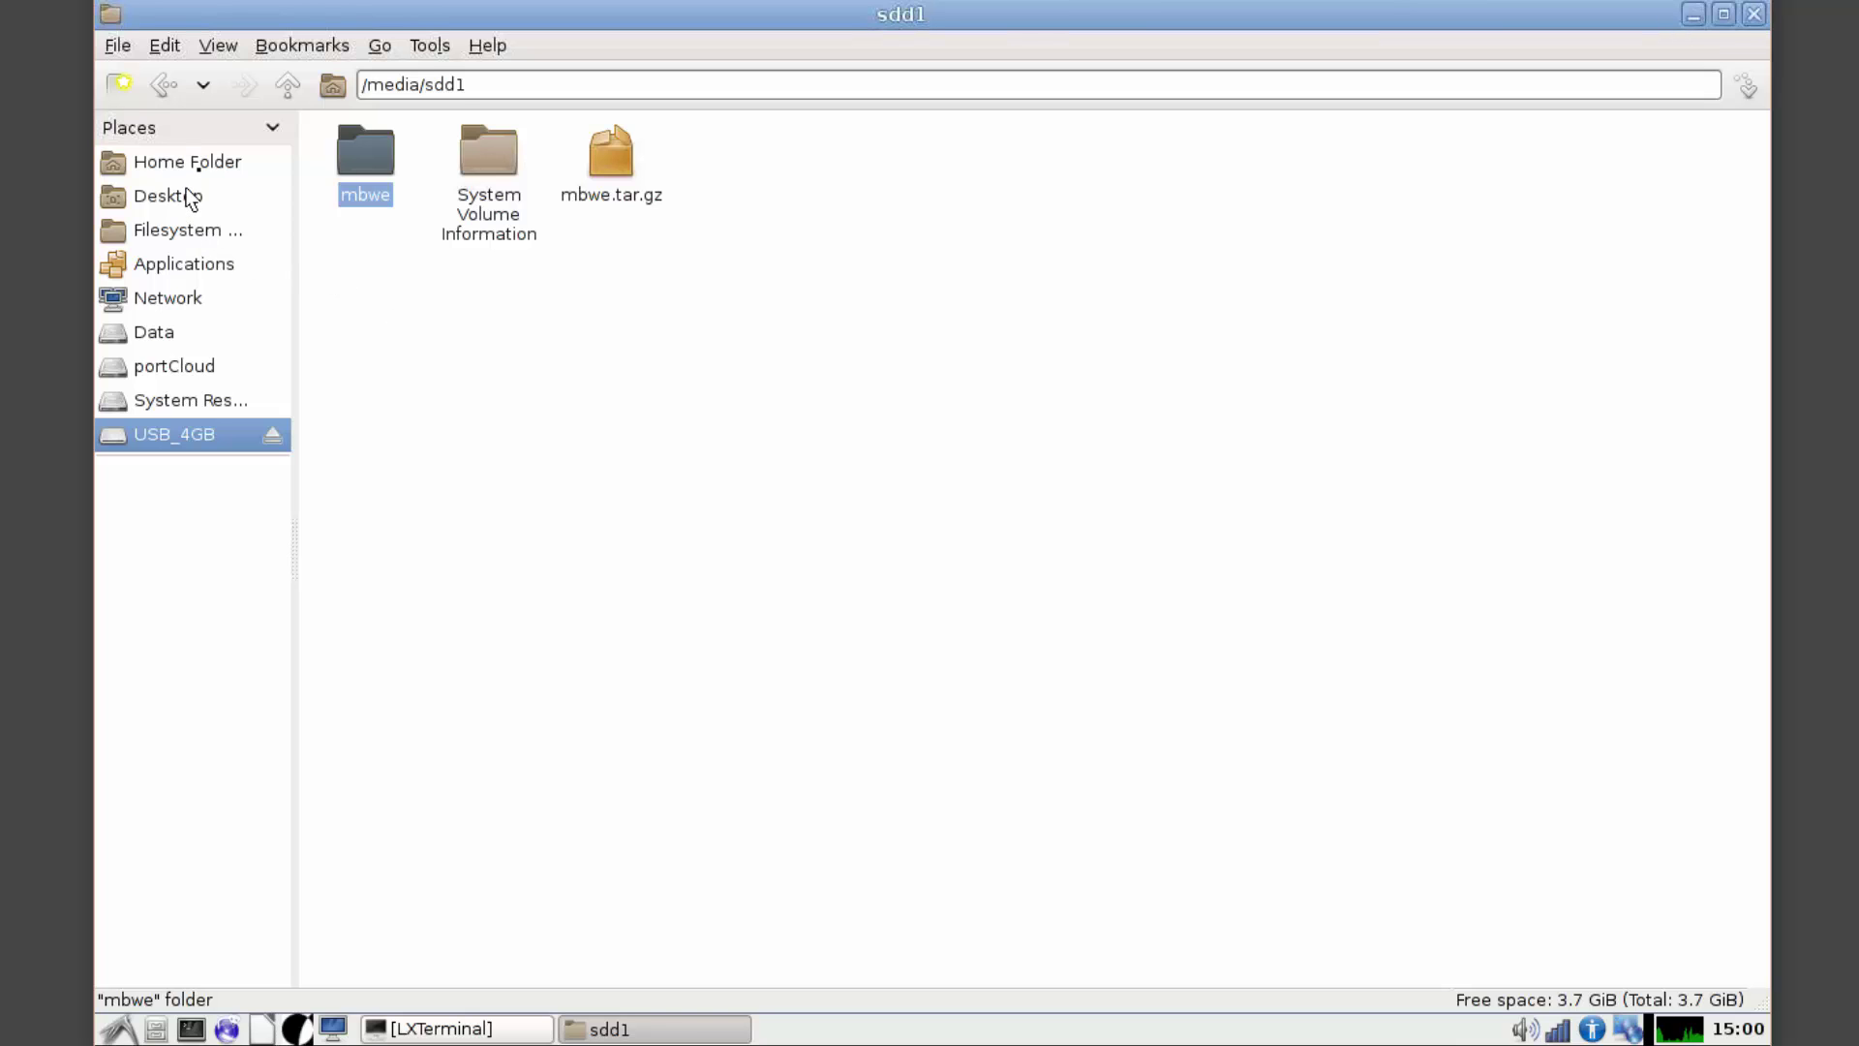
Step: Paste the mbwe folder into the Home Folder and open the copy
left_click(200, 177)
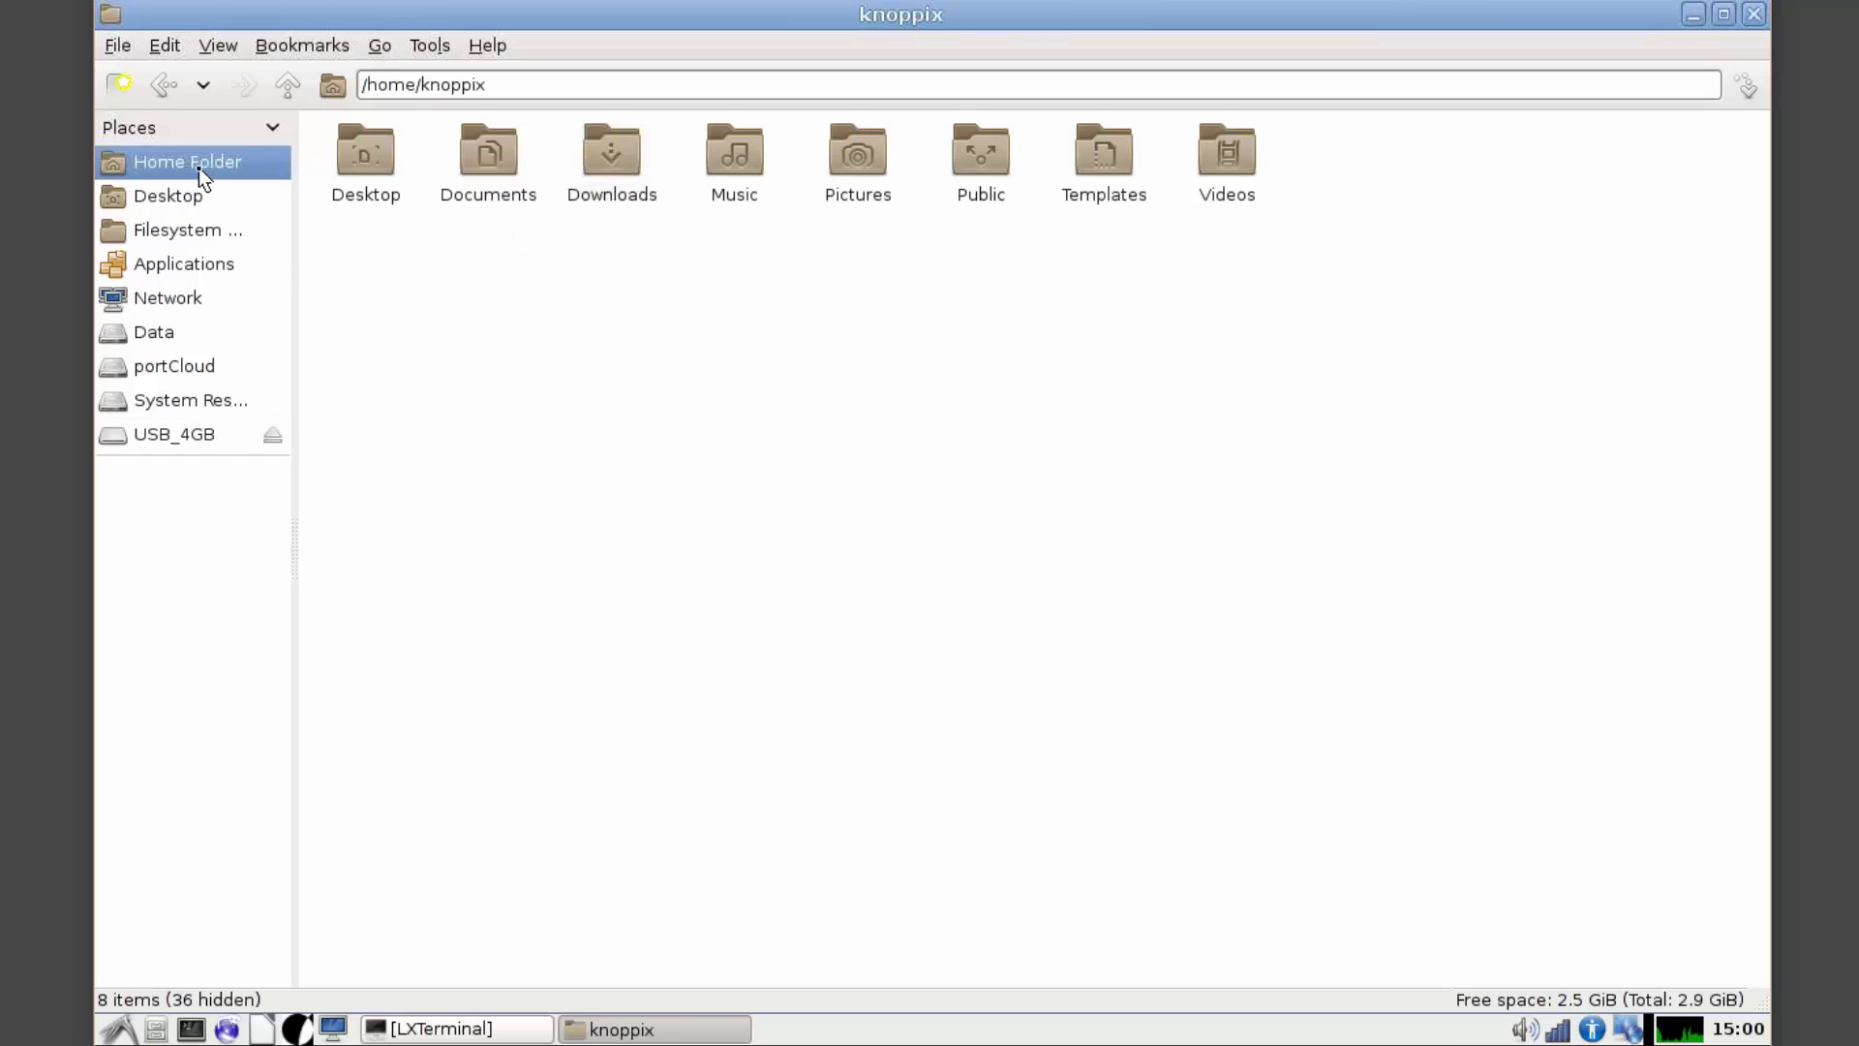
right_click(963, 419)
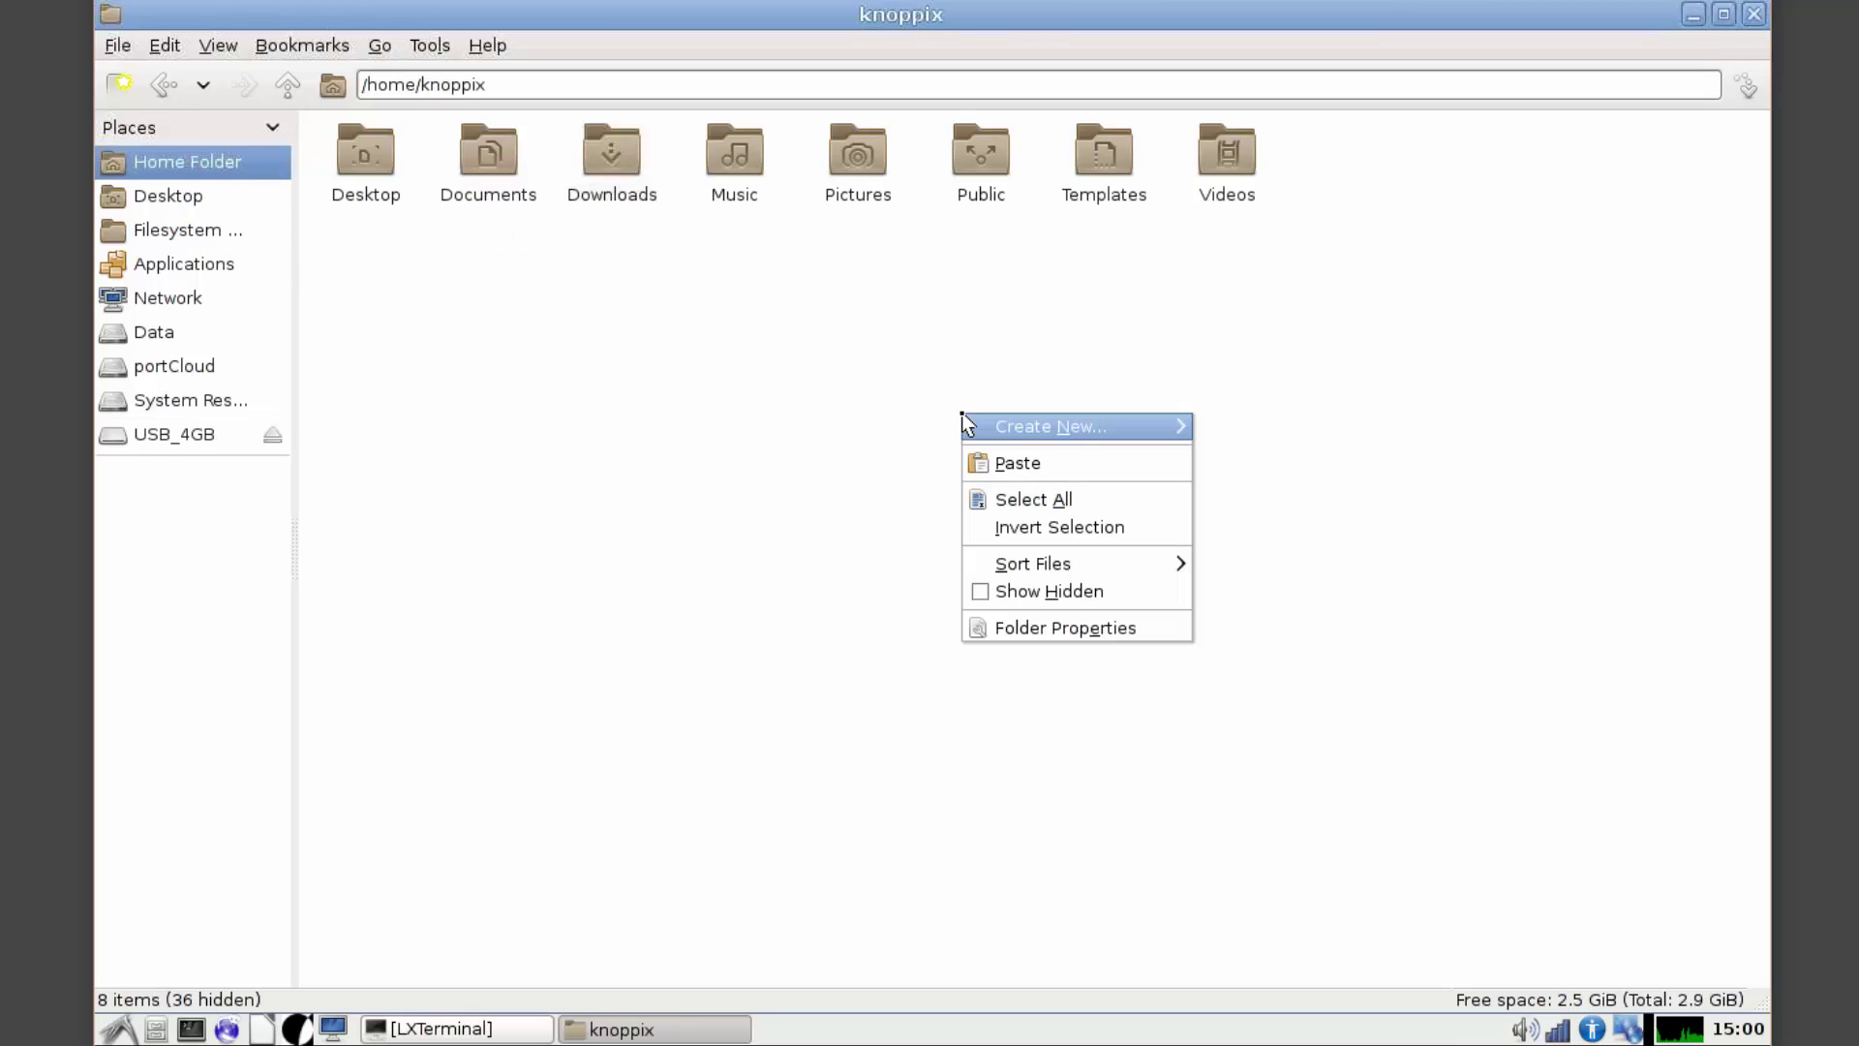
left_click(1016, 464)
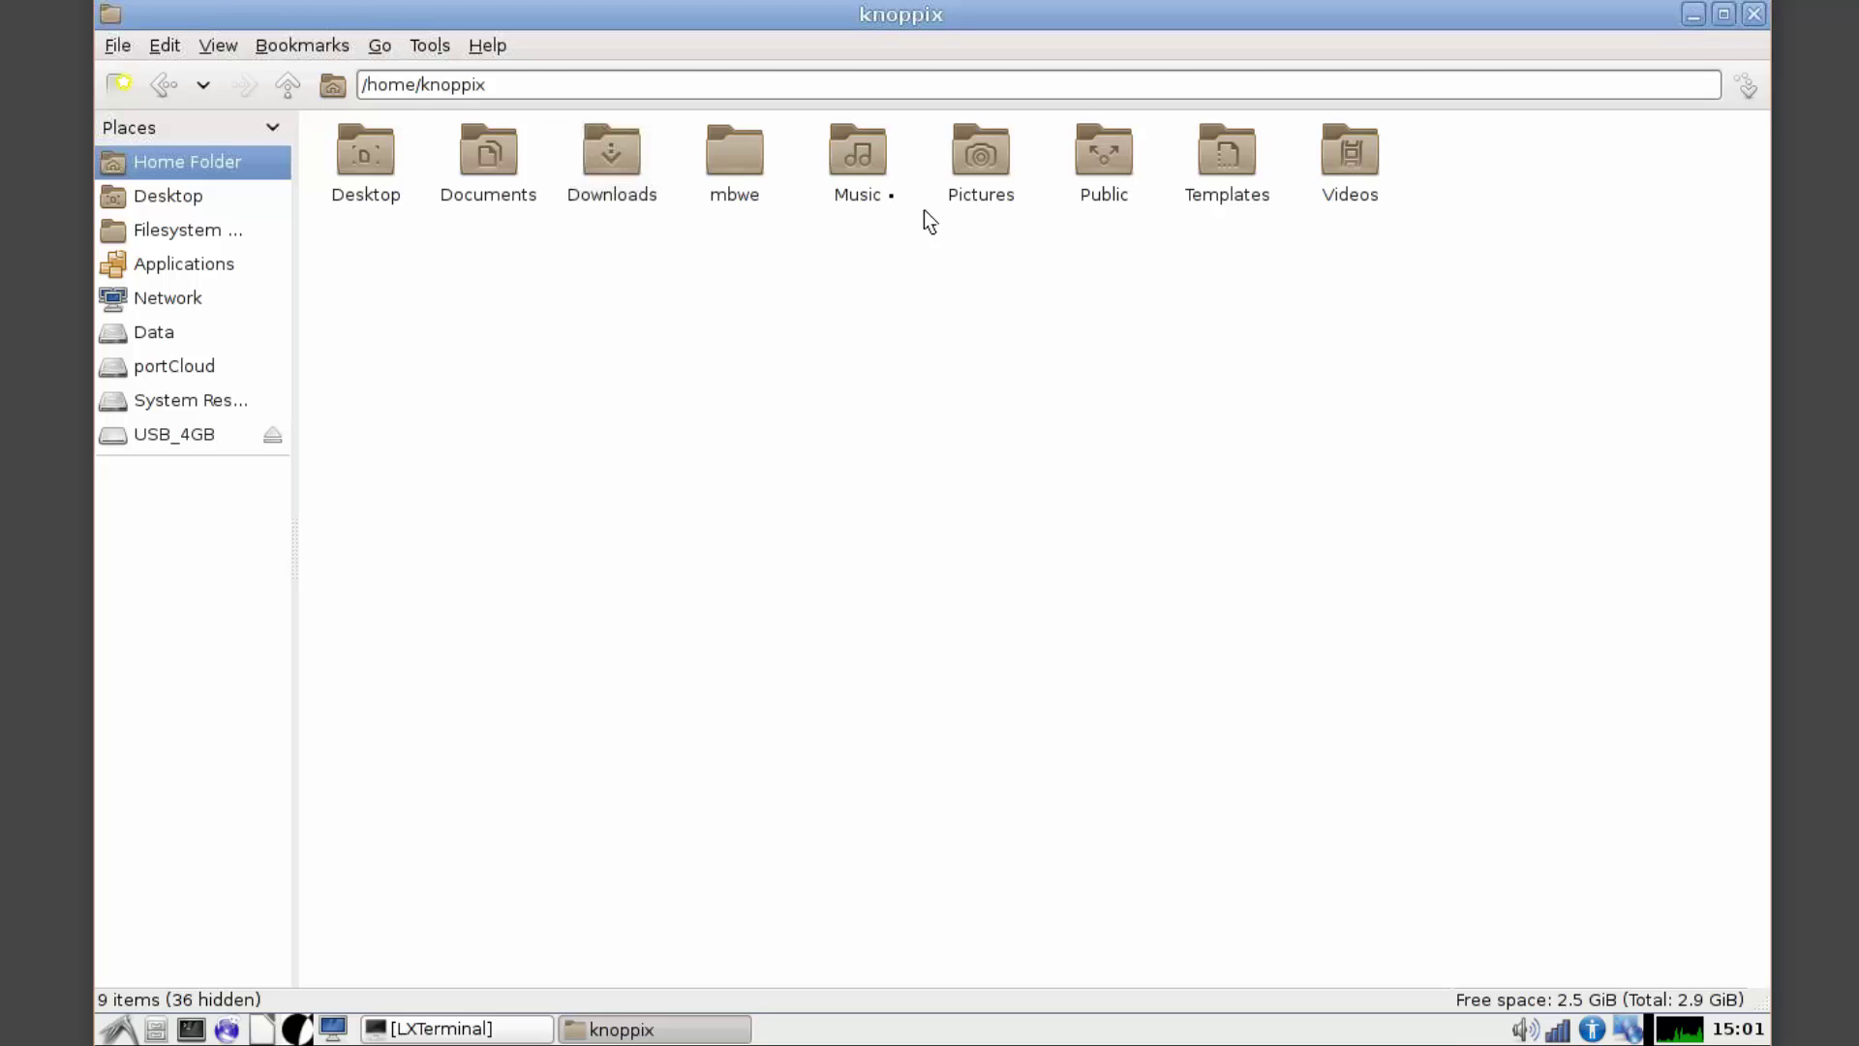
left_click(857, 155)
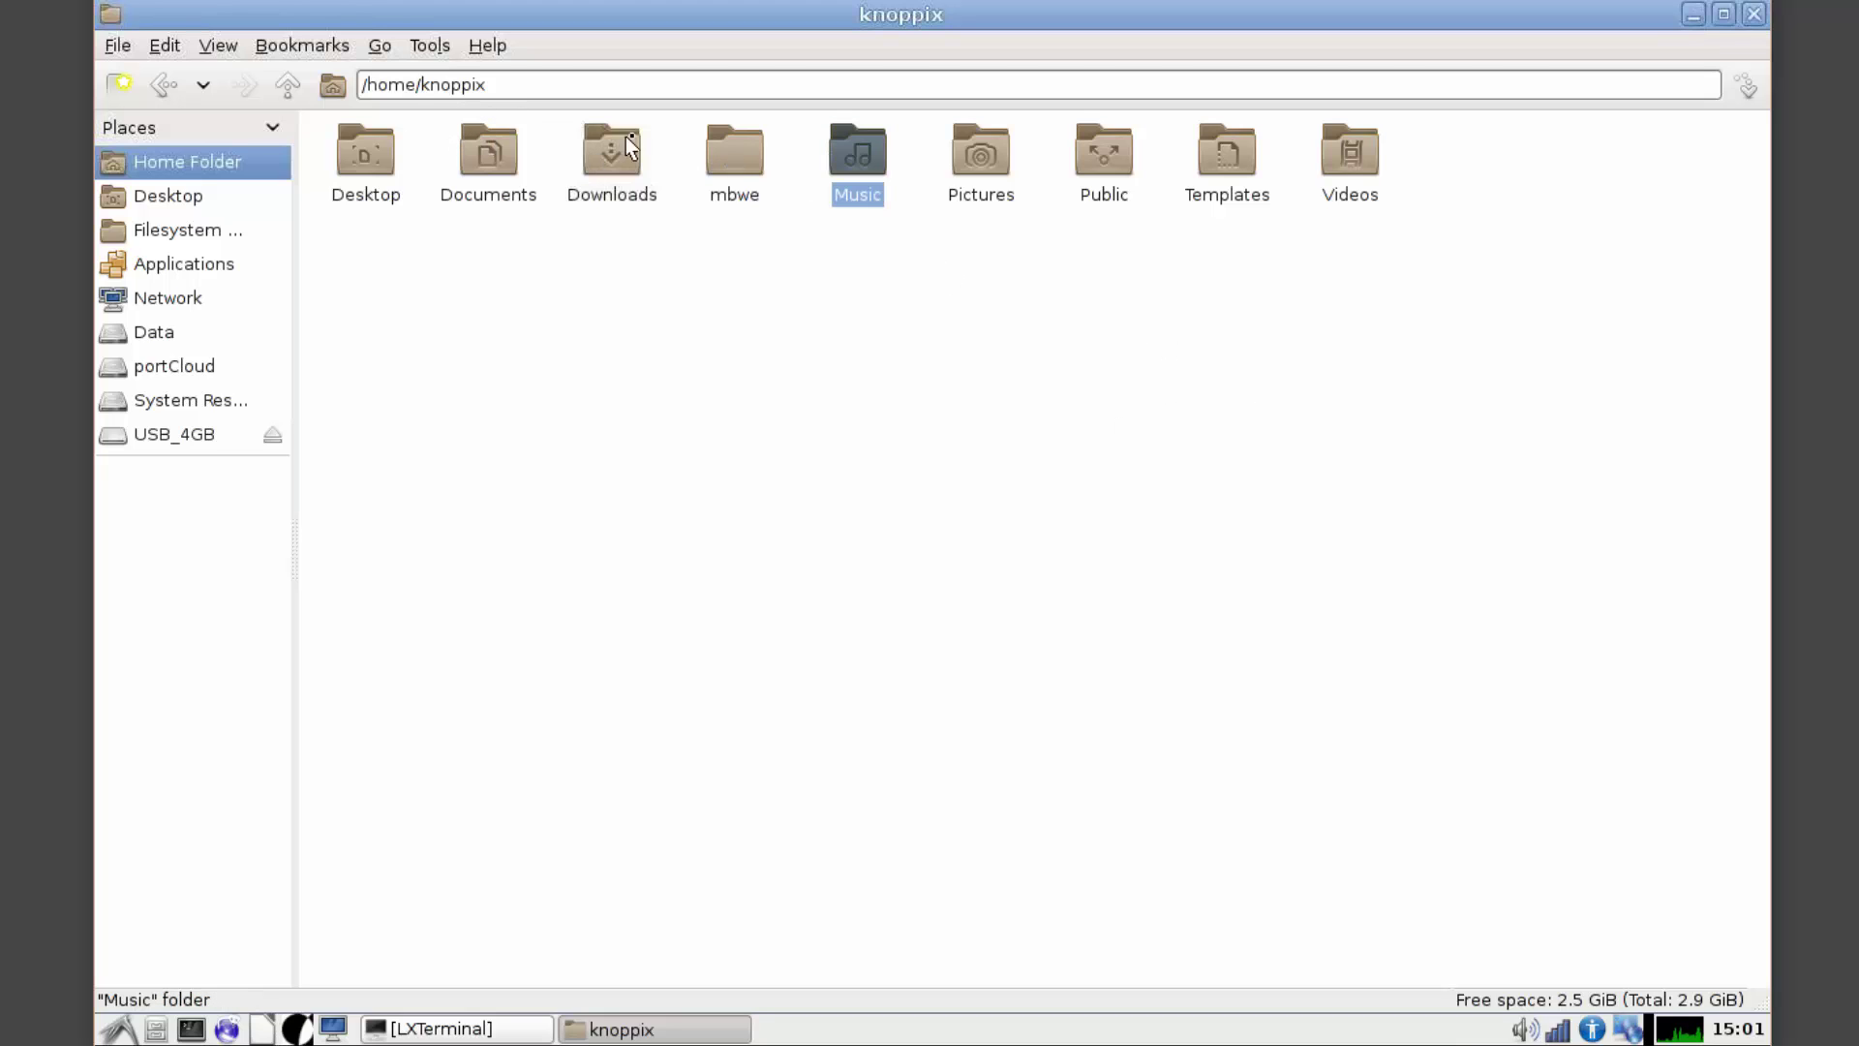
double_click(734, 163)
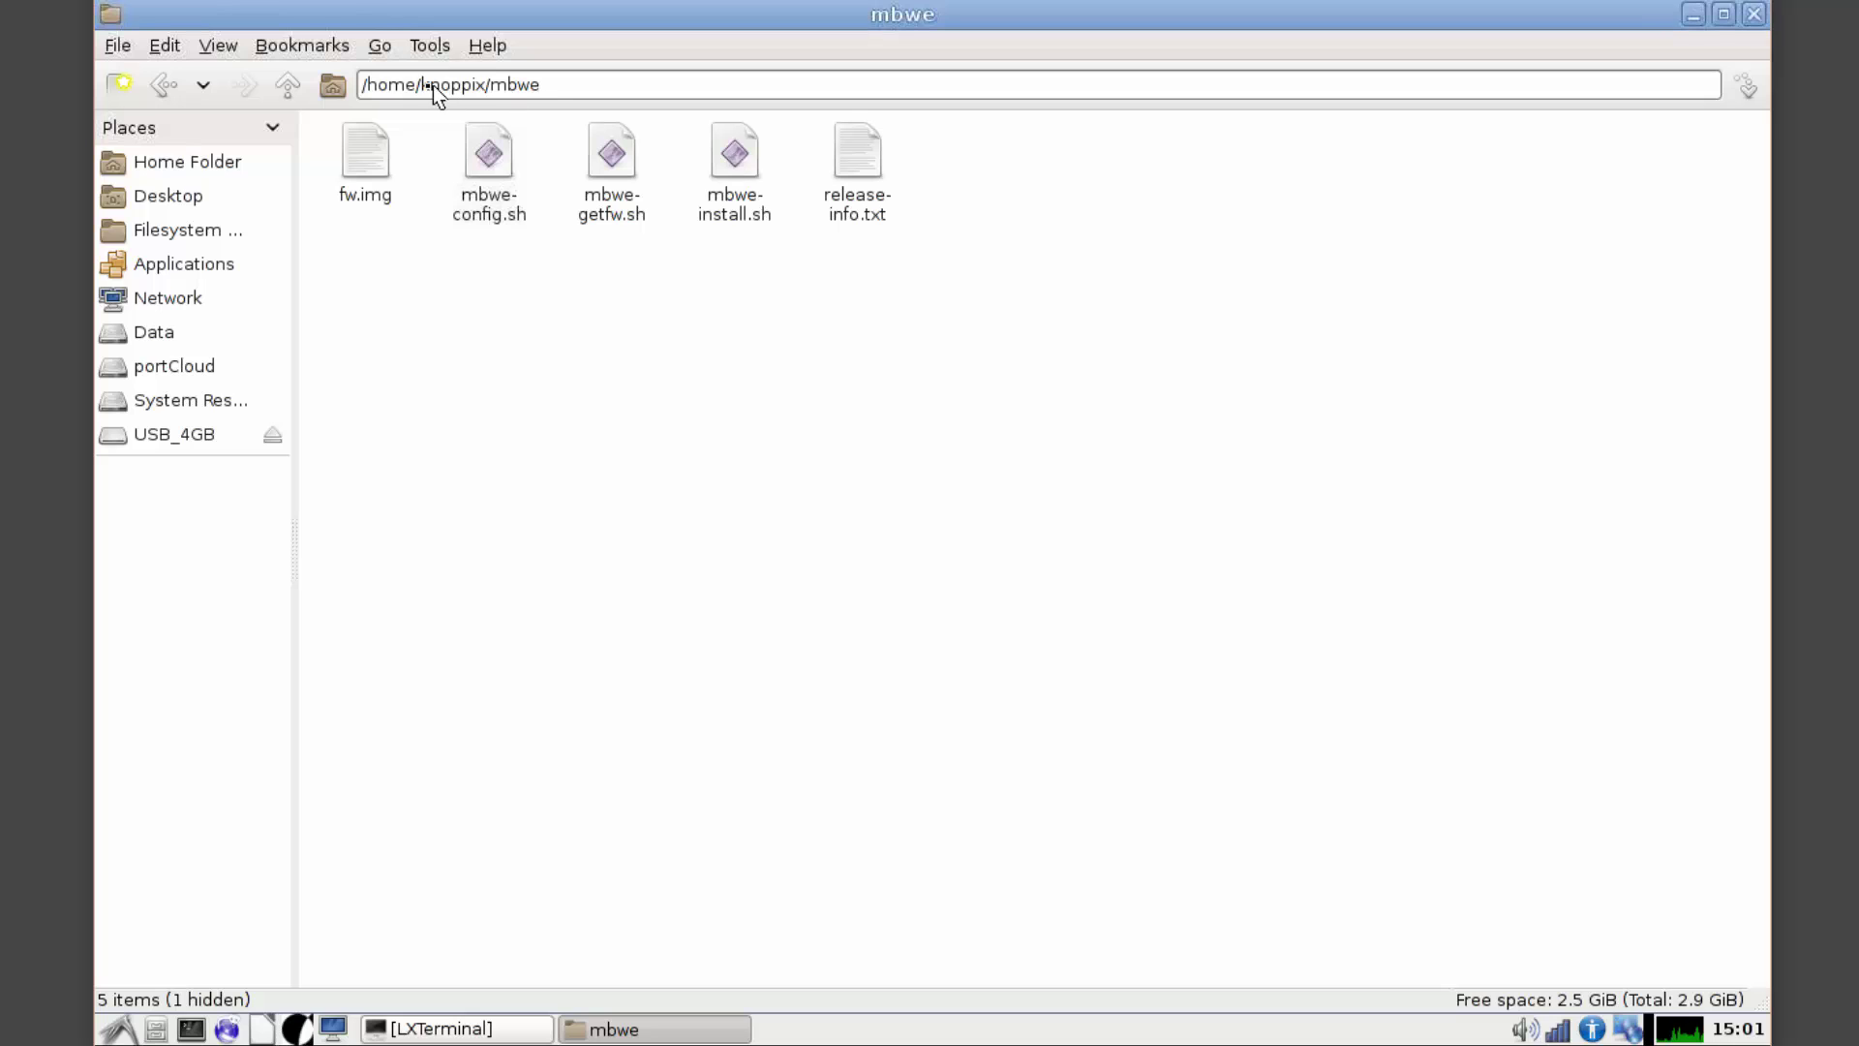
left_click(908, 543)
Step: Launch GParted from Preferences, maximize it, and select the 1.82 TiB /dev/sde disk
left_click(123, 1032)
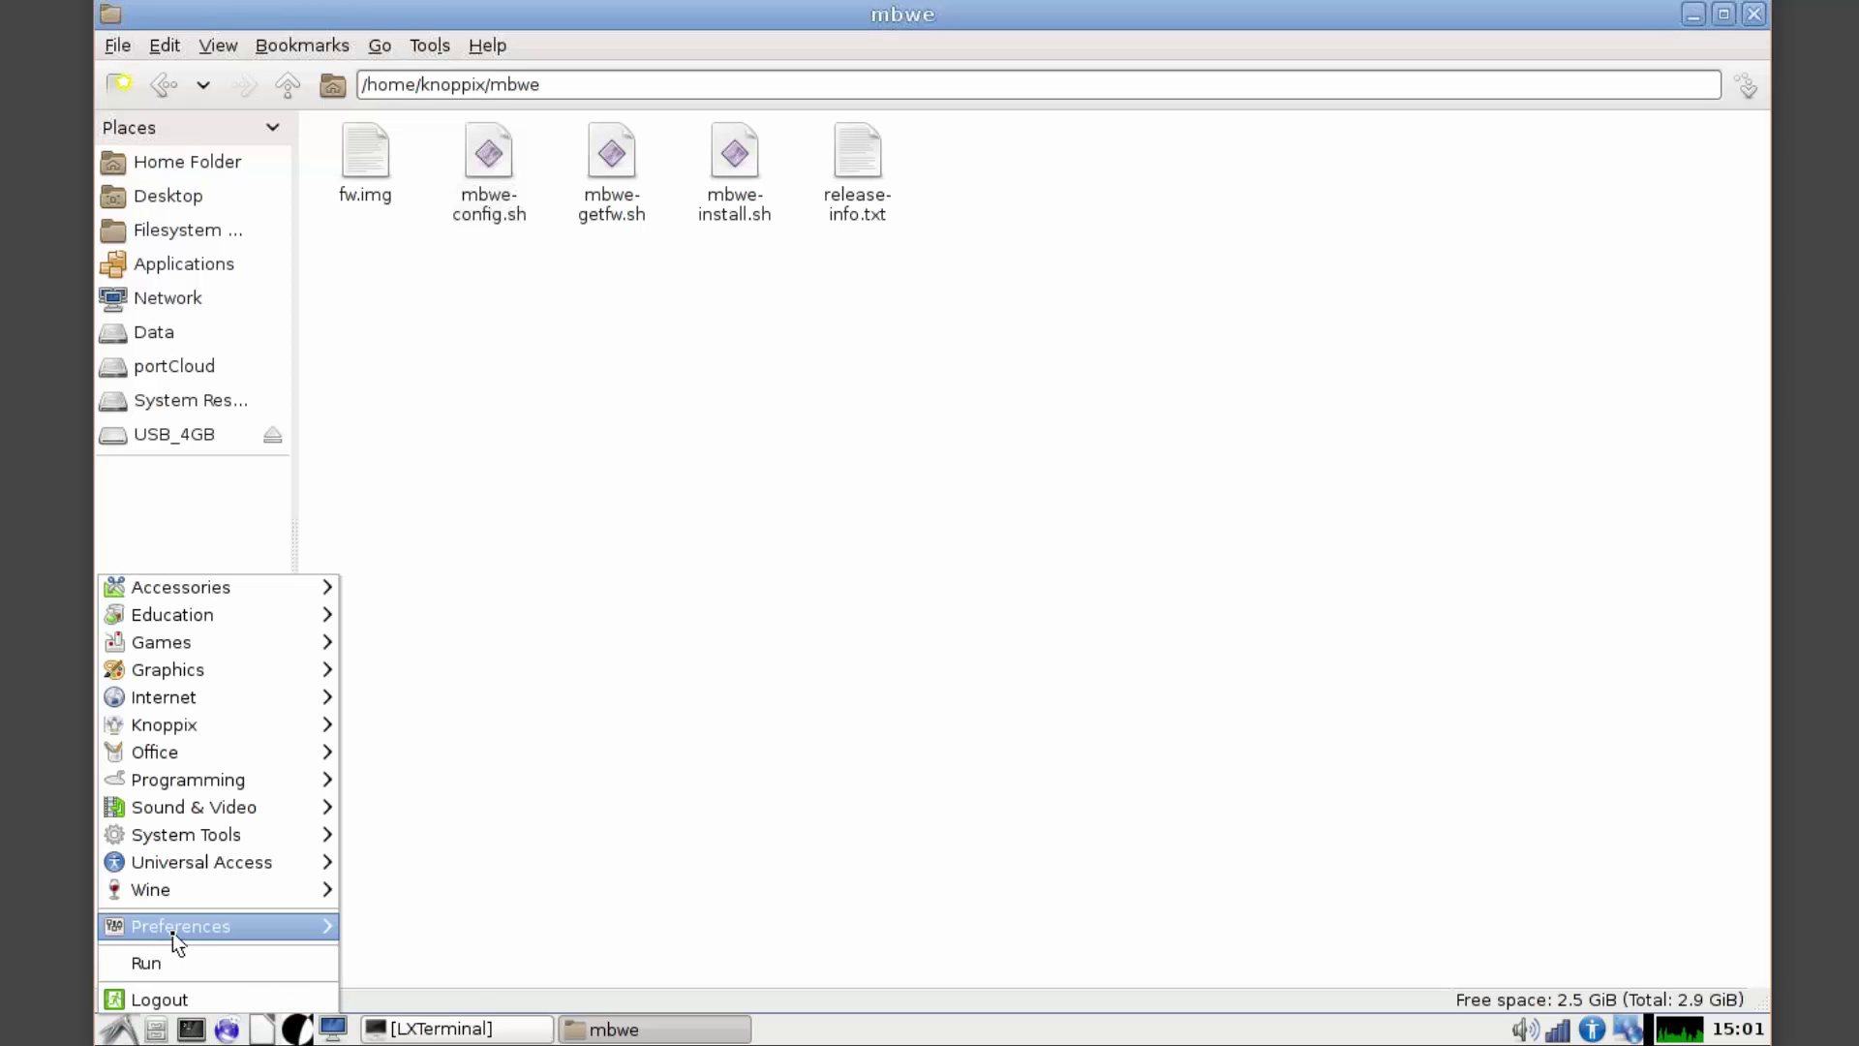
mouse_move(177, 937)
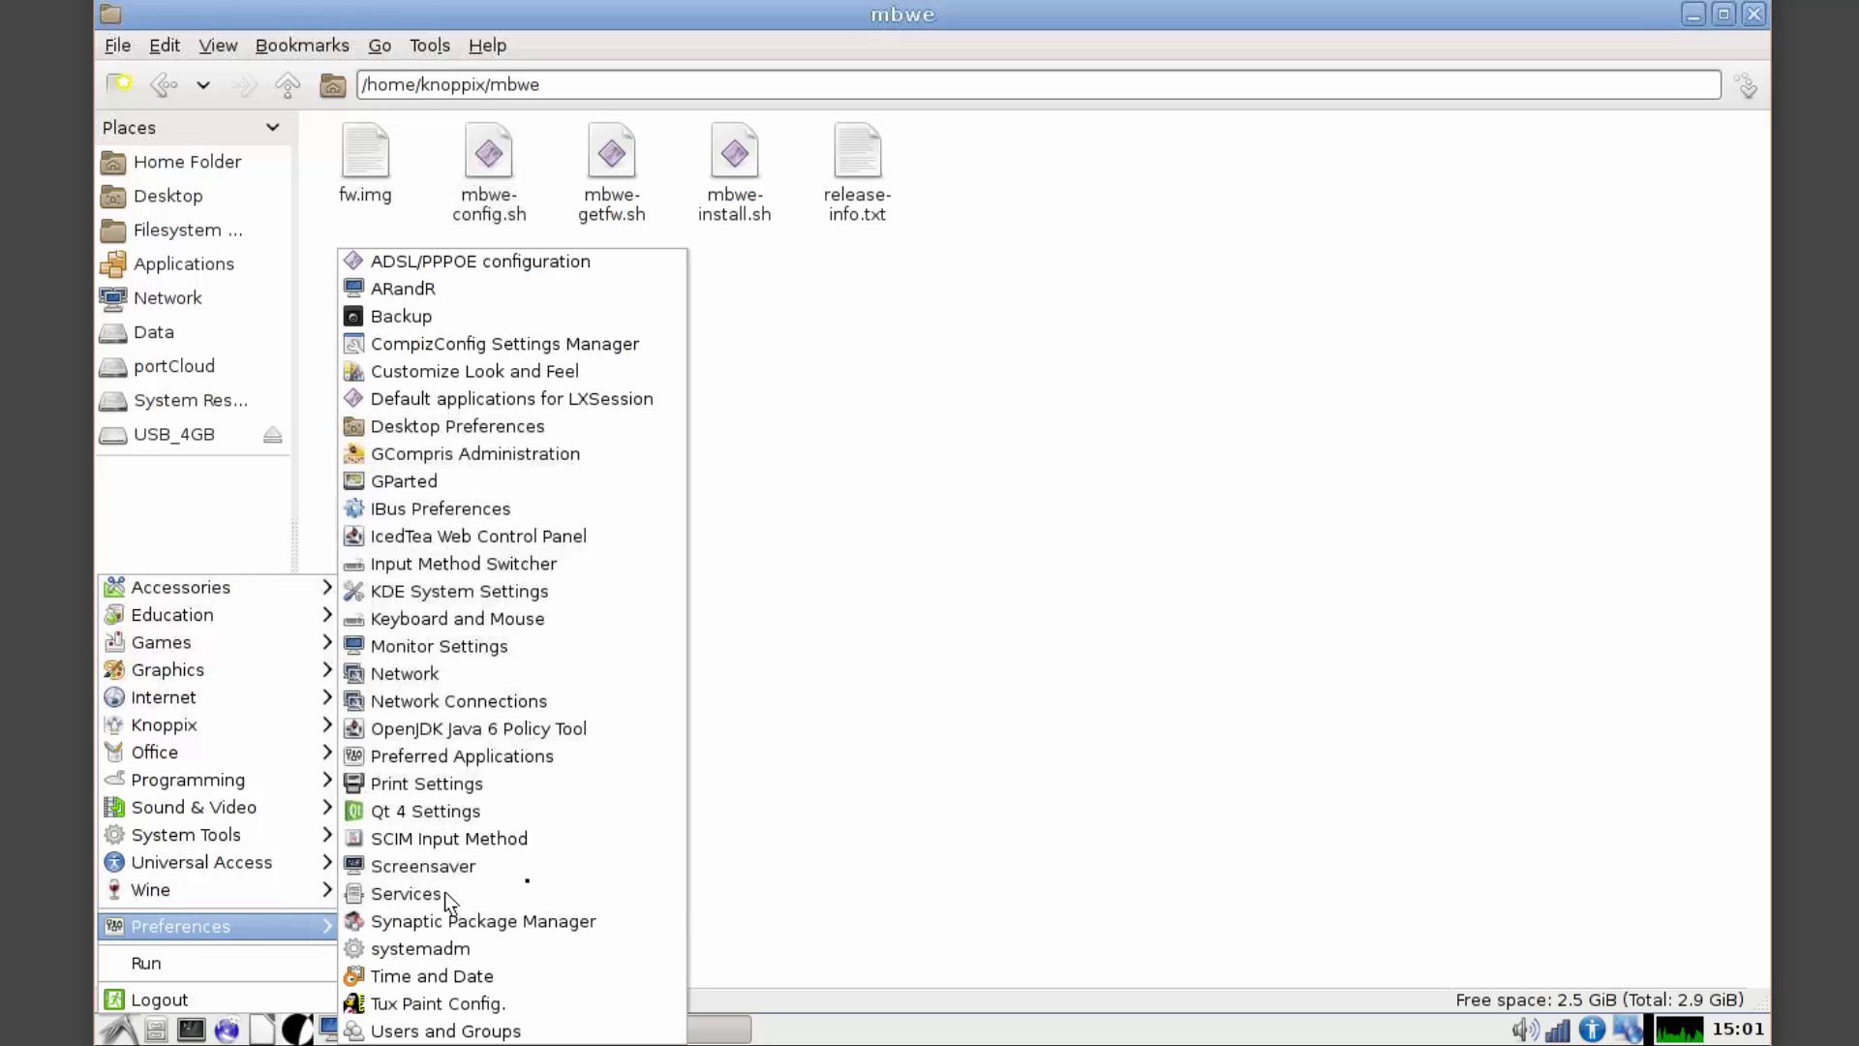
left_click(415, 481)
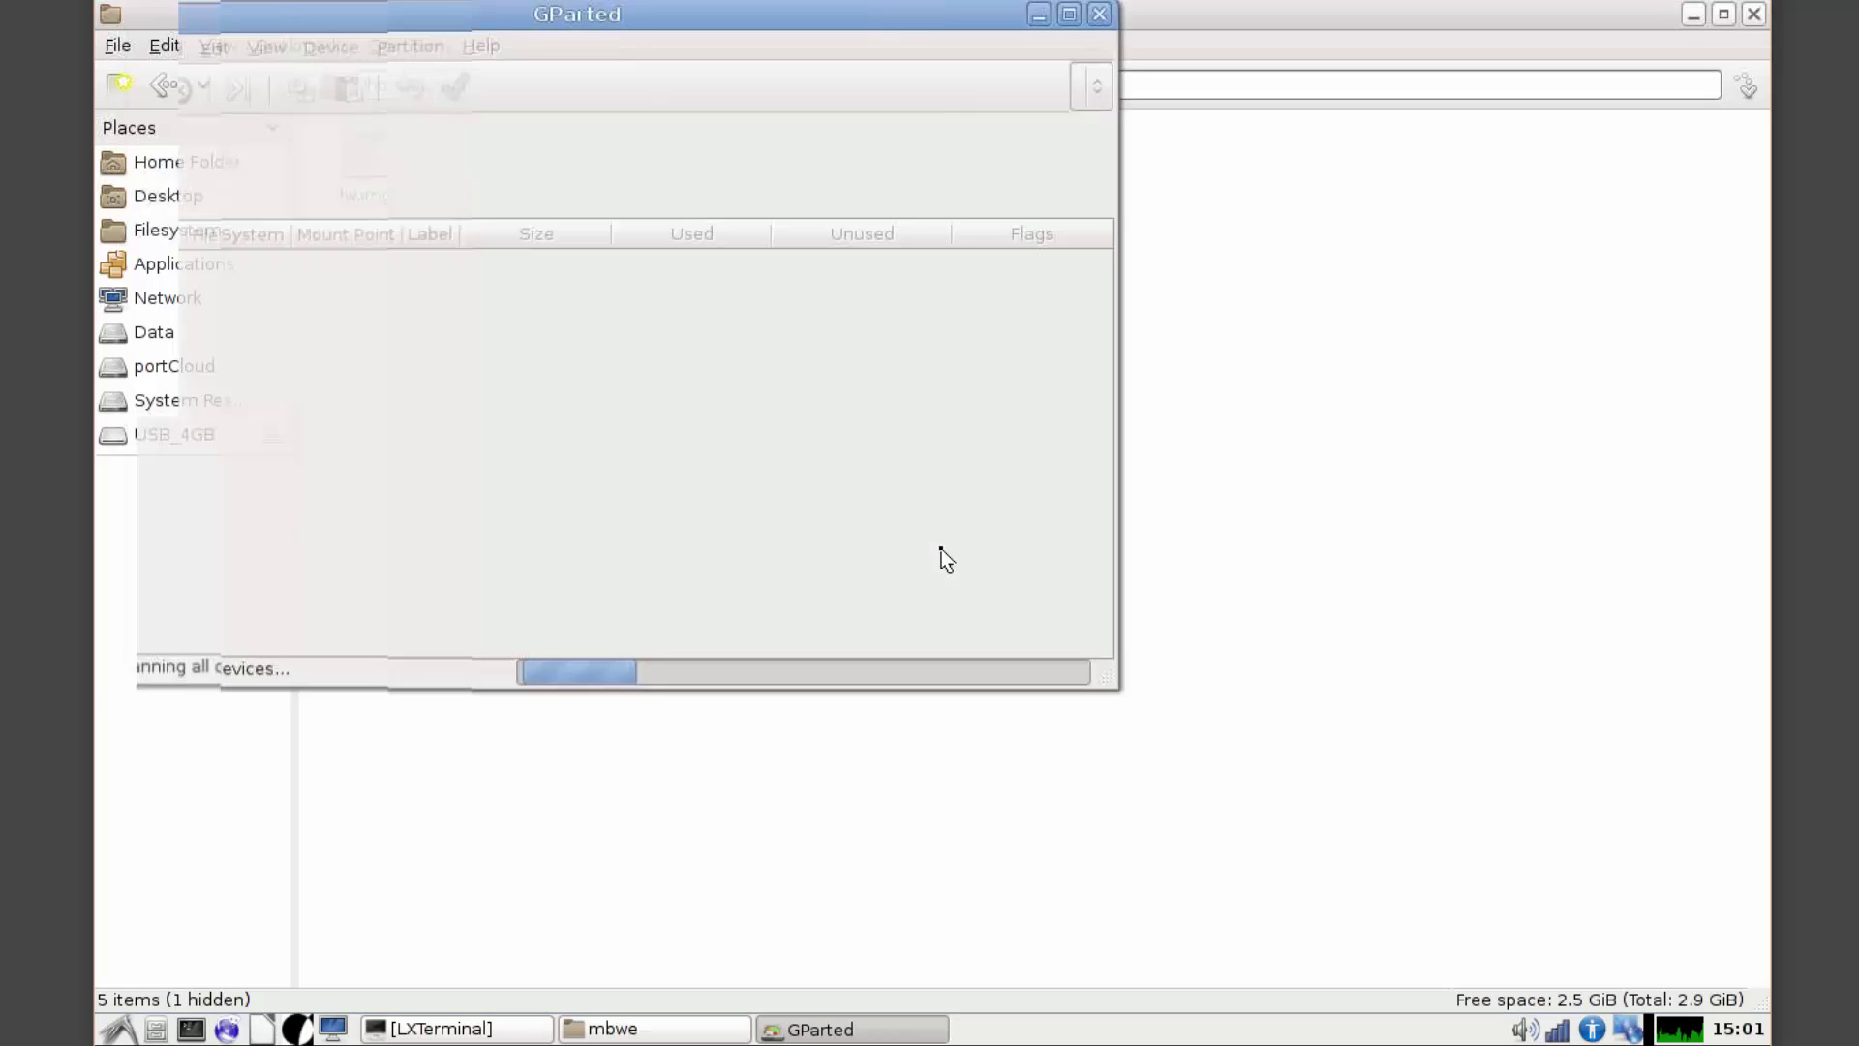
left_click(1070, 14)
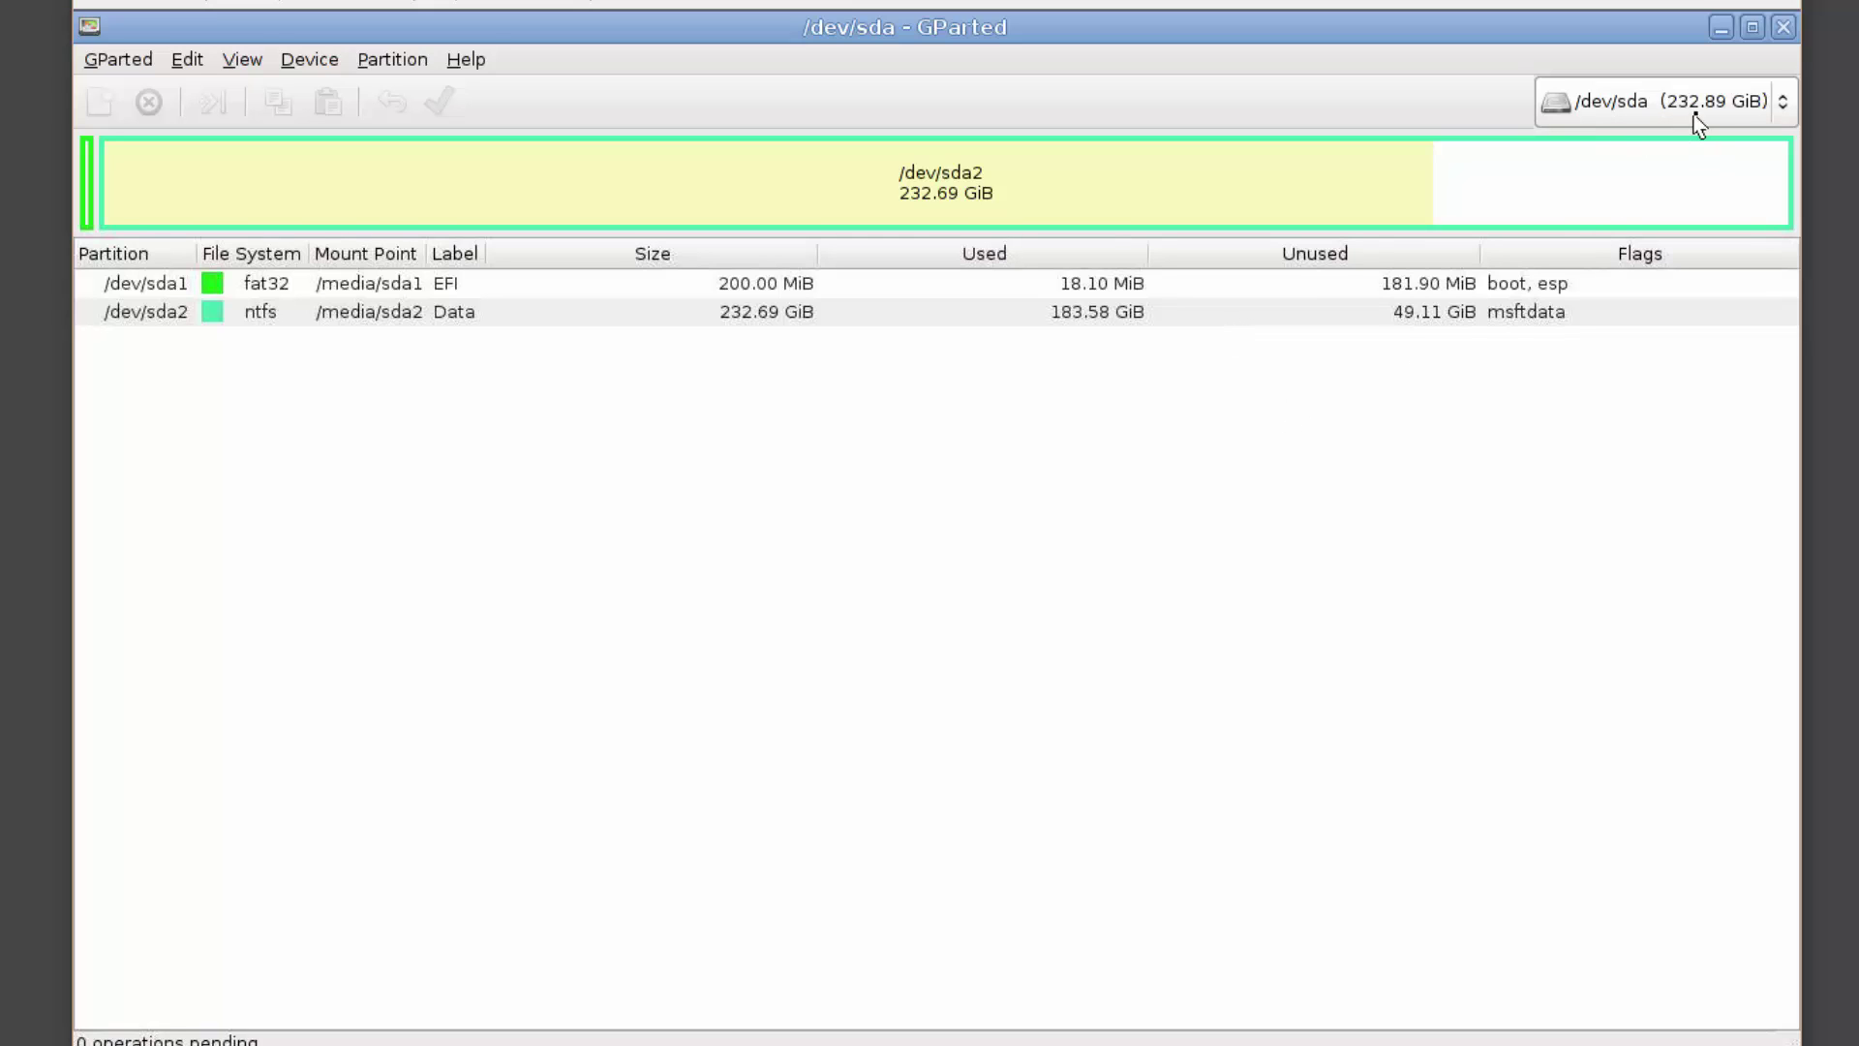
left_click(1787, 105)
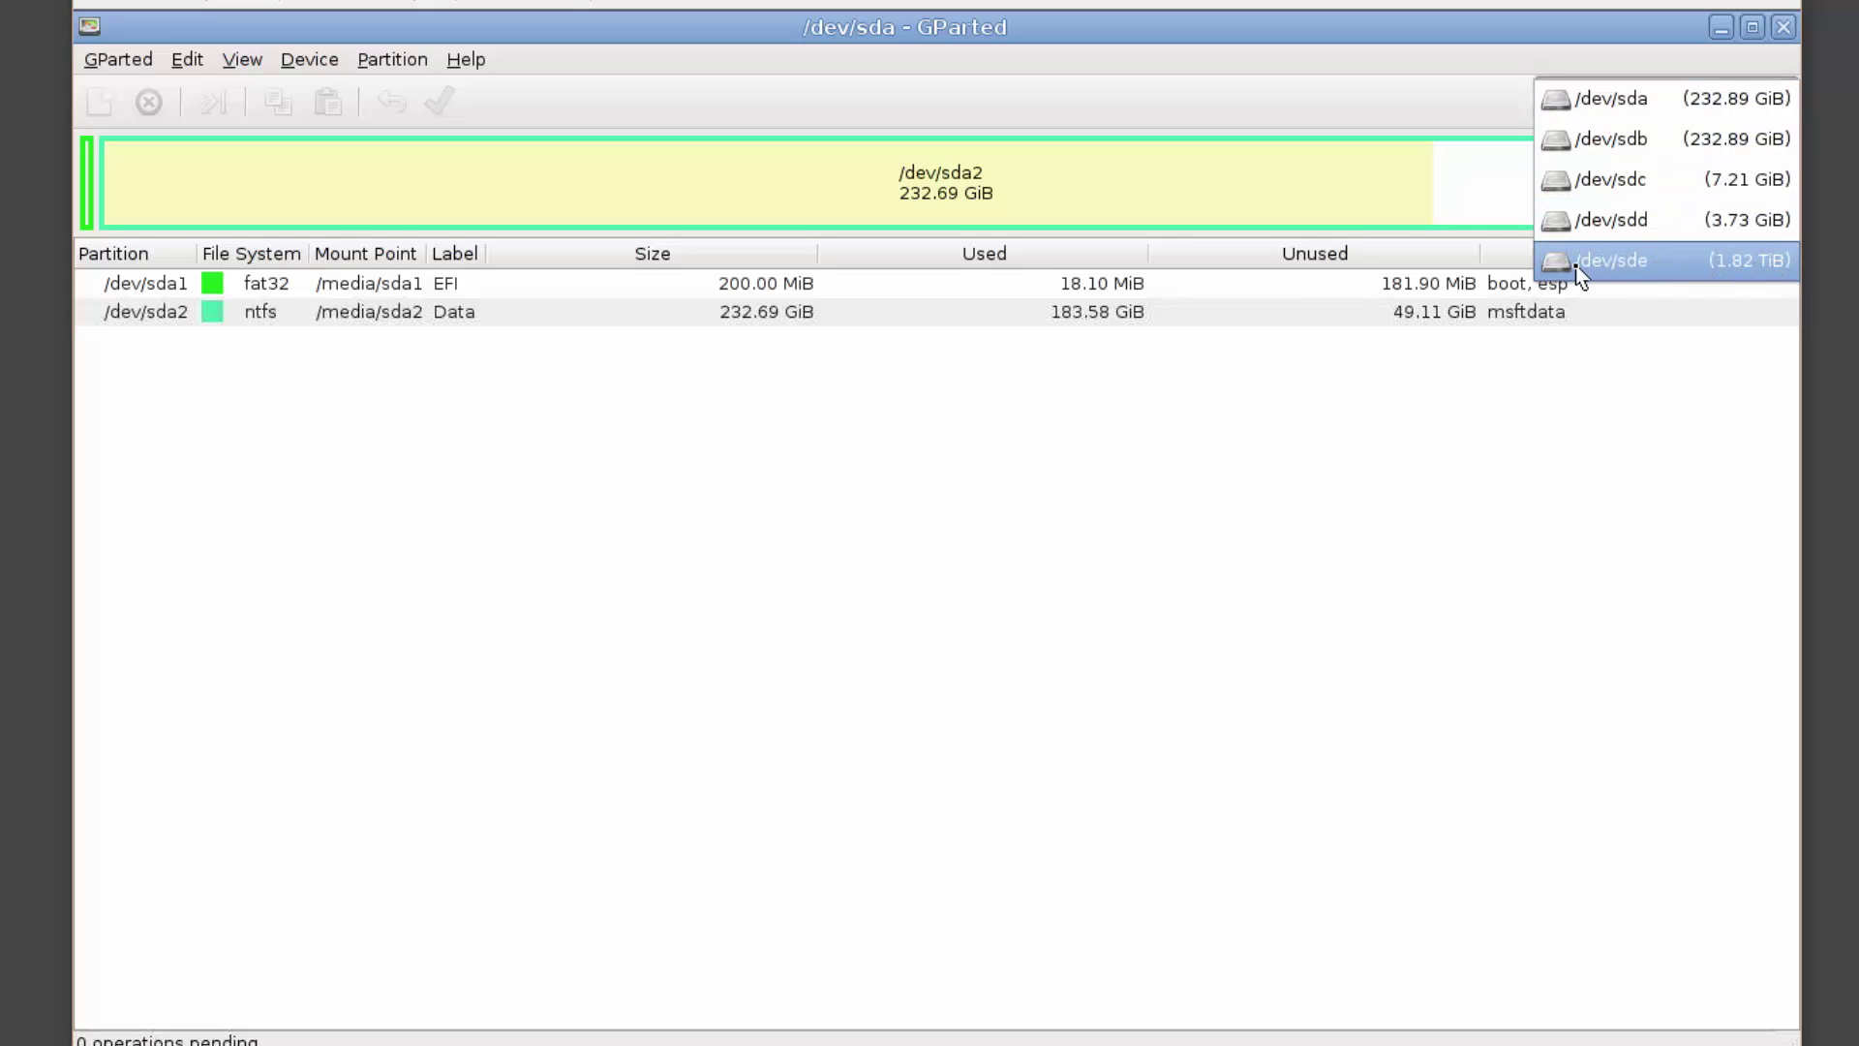
left_click(1653, 270)
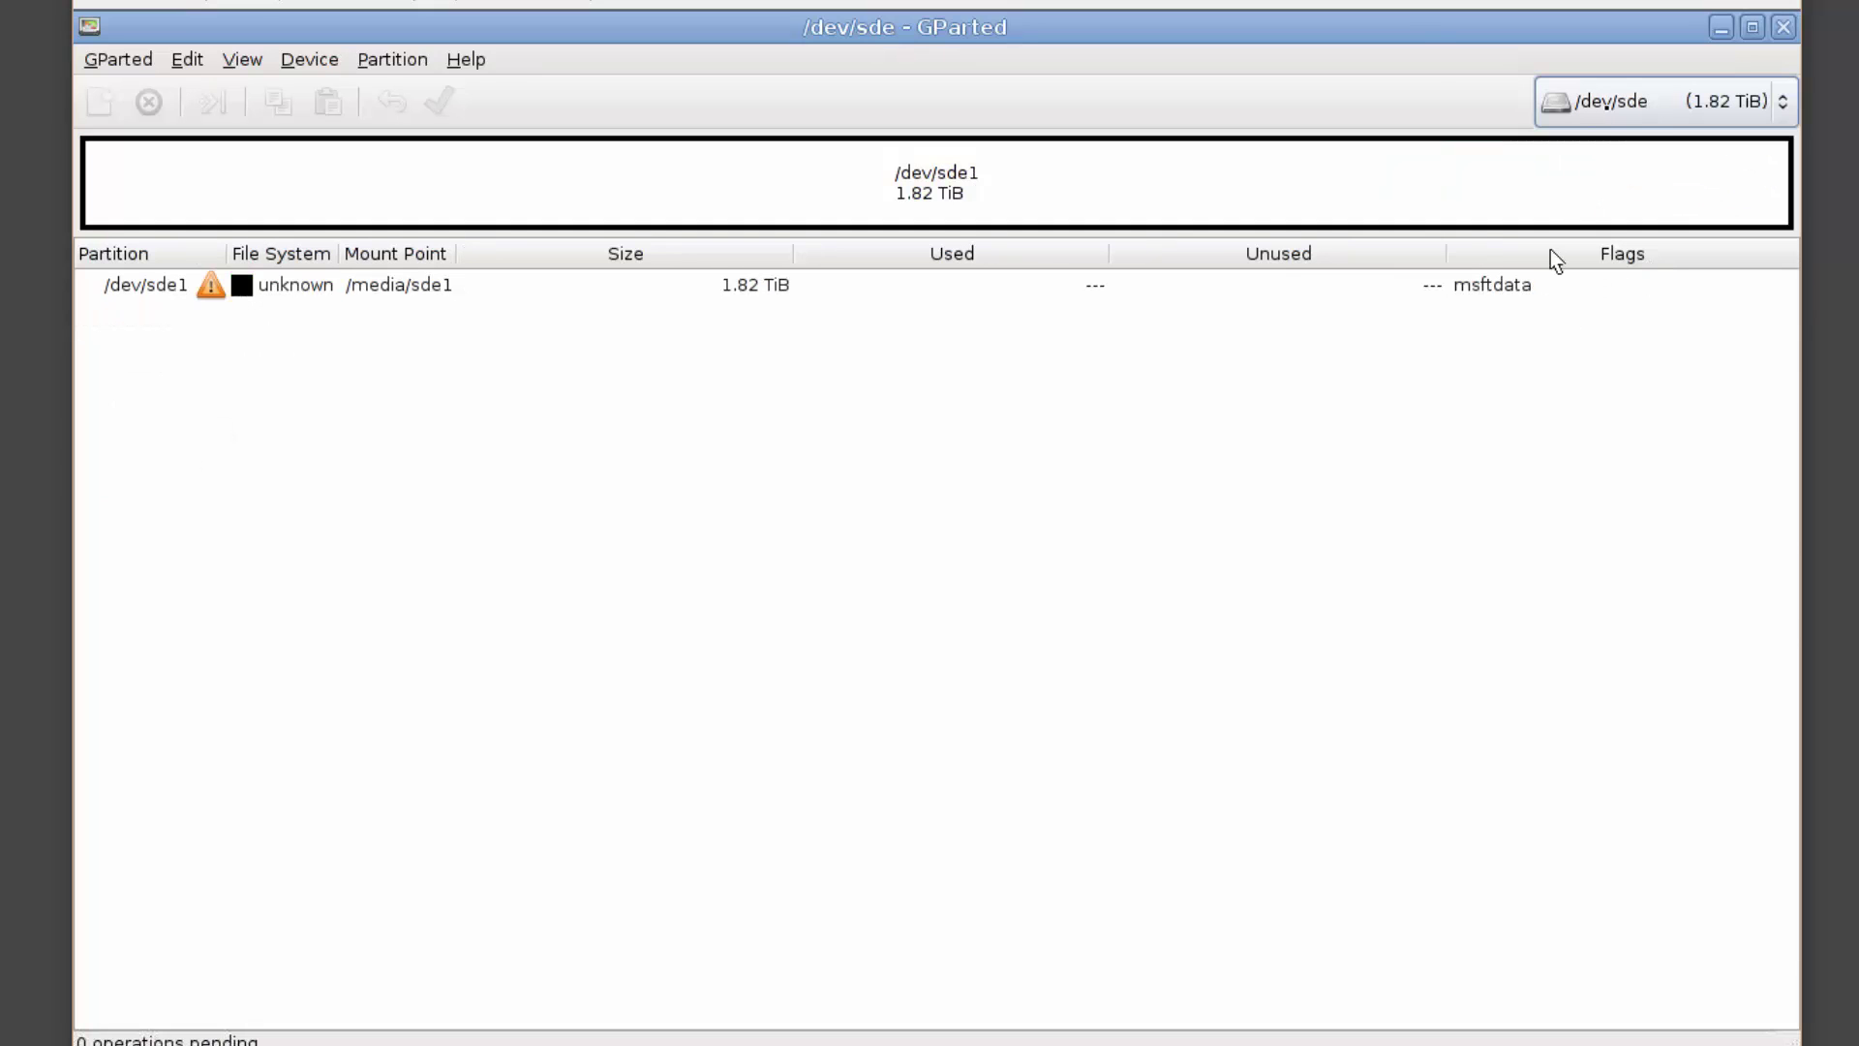
Step: Open mbwe-config.sh as text in a maximized Leafpad window
left_click(1724, 29)
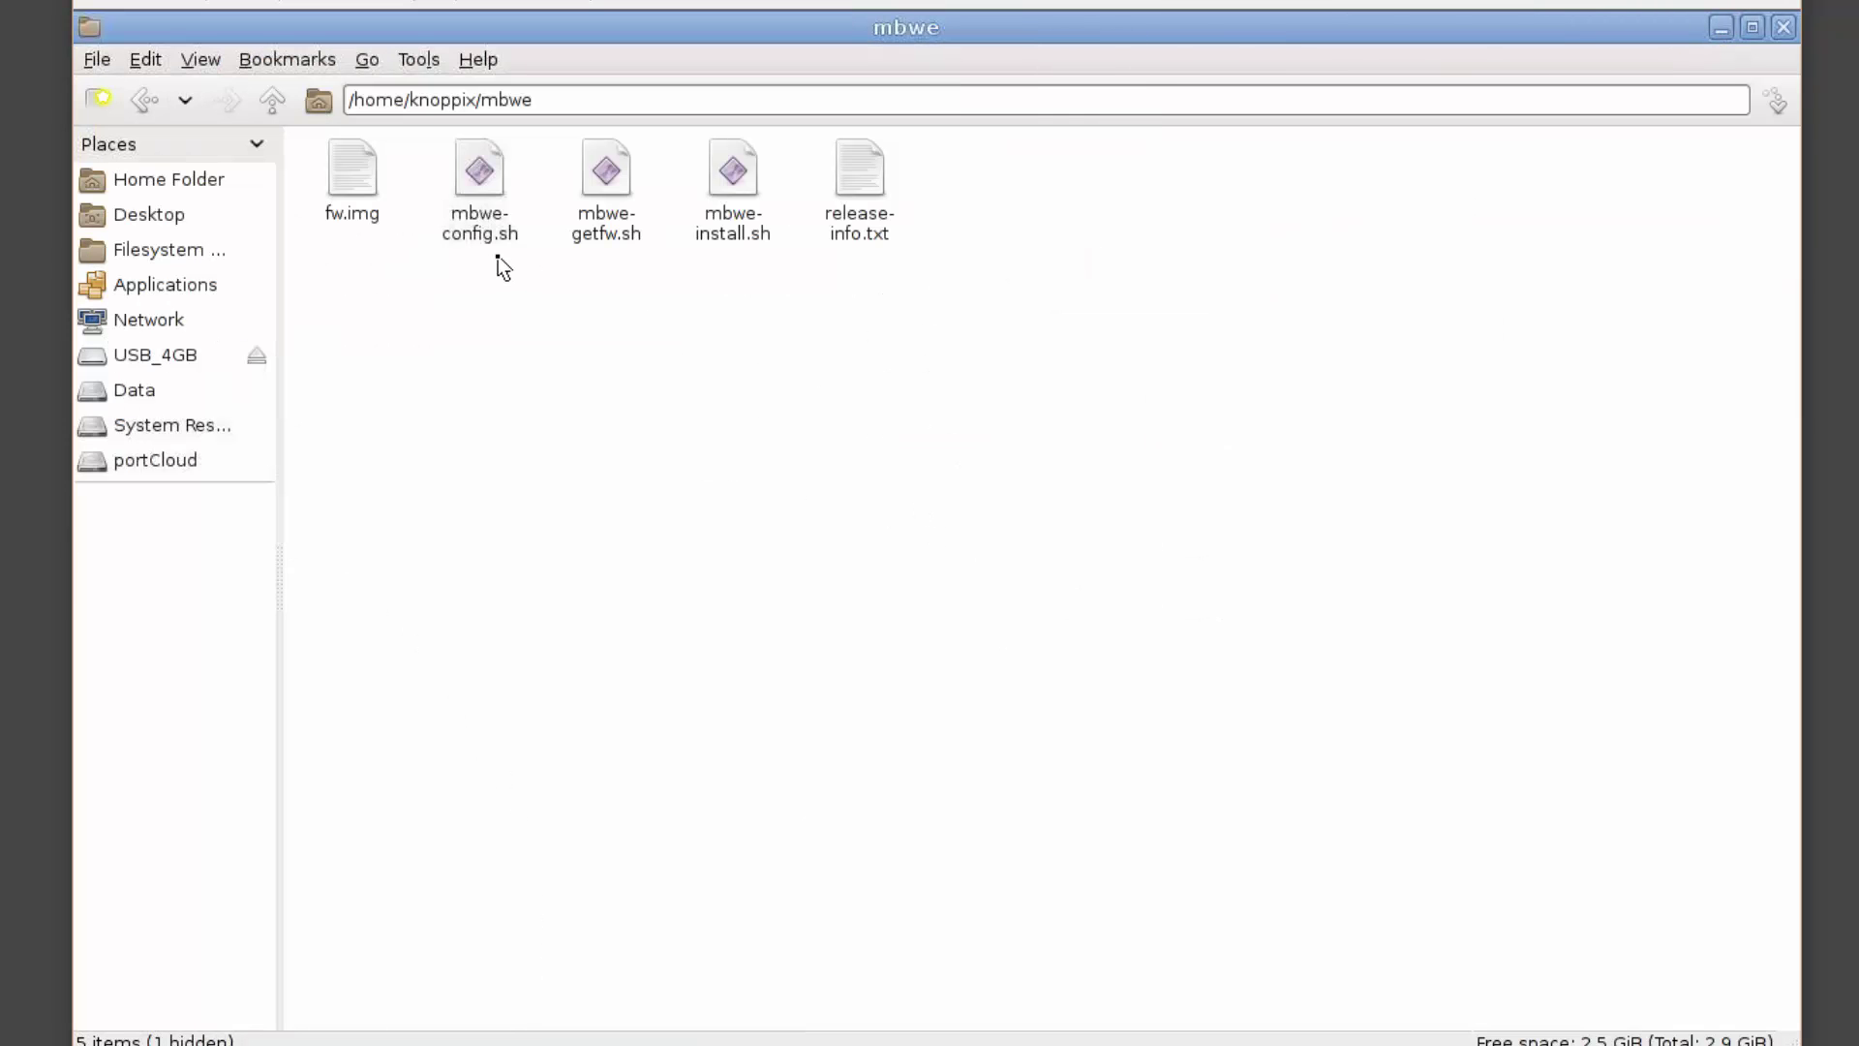
left_click(501, 242)
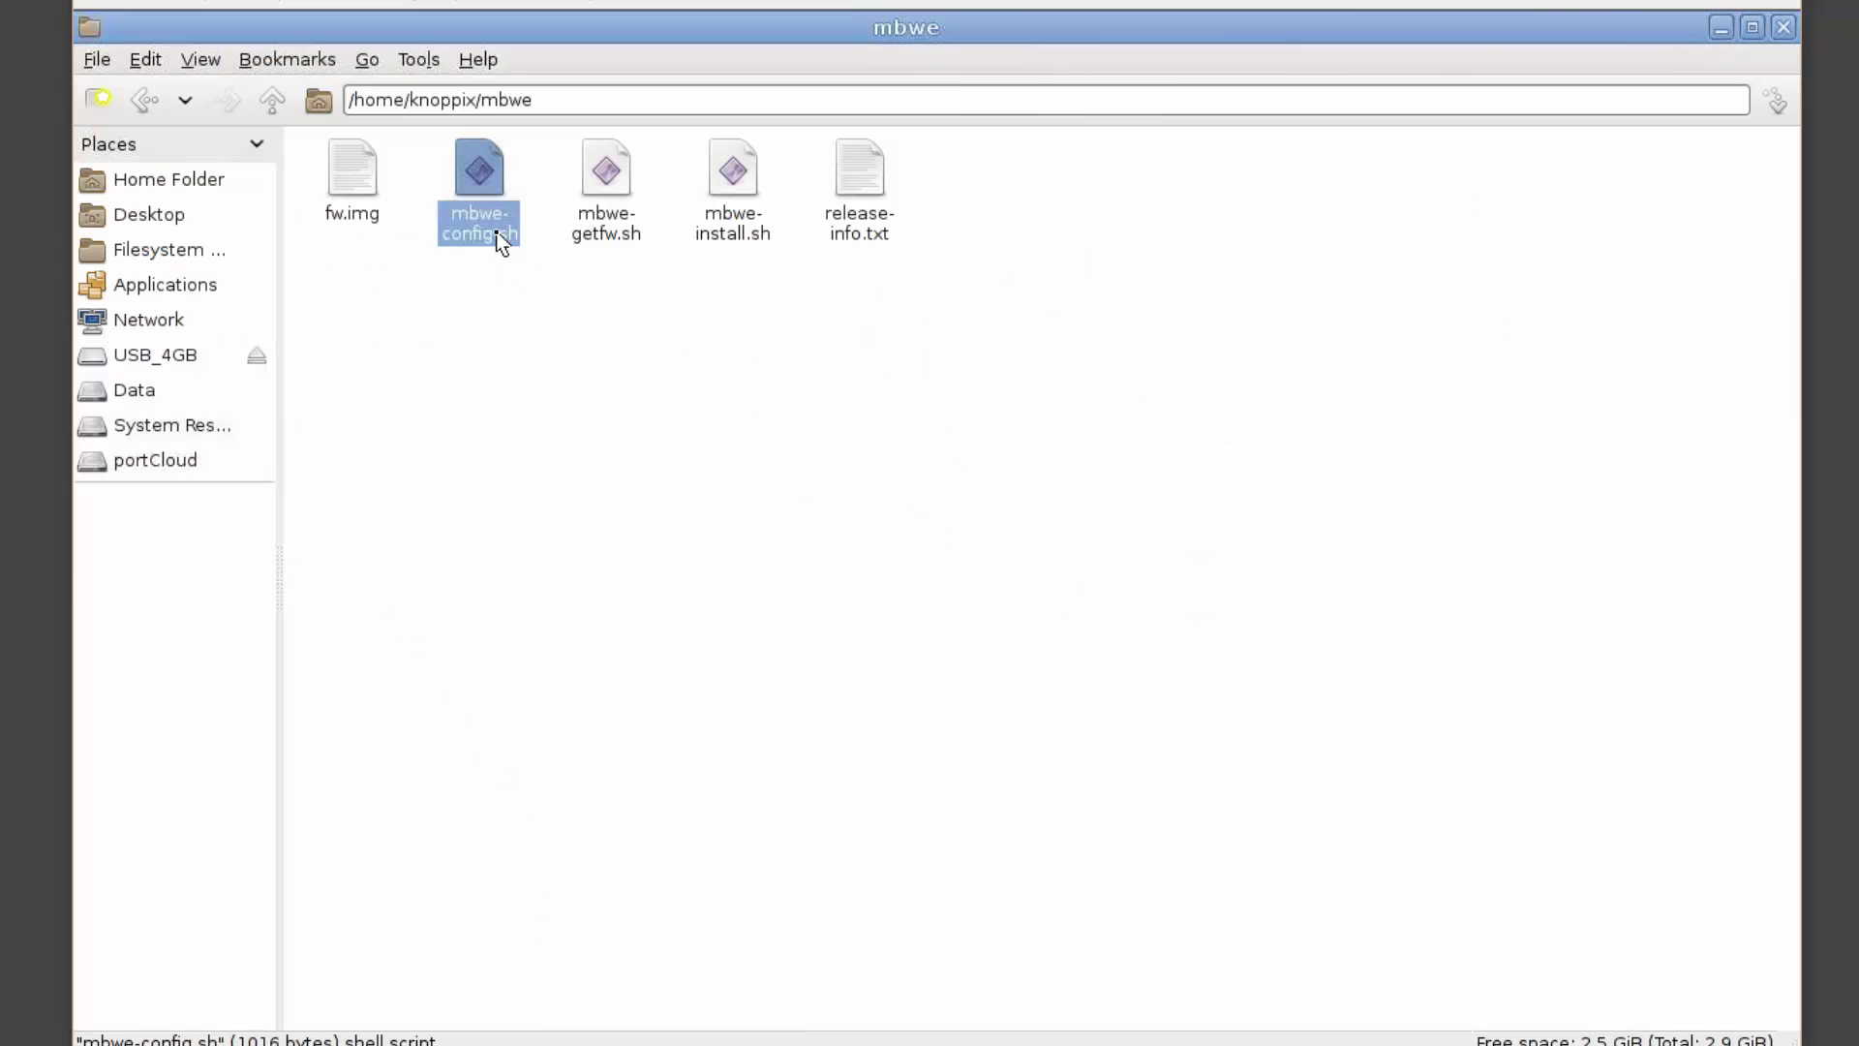
double_click(501, 242)
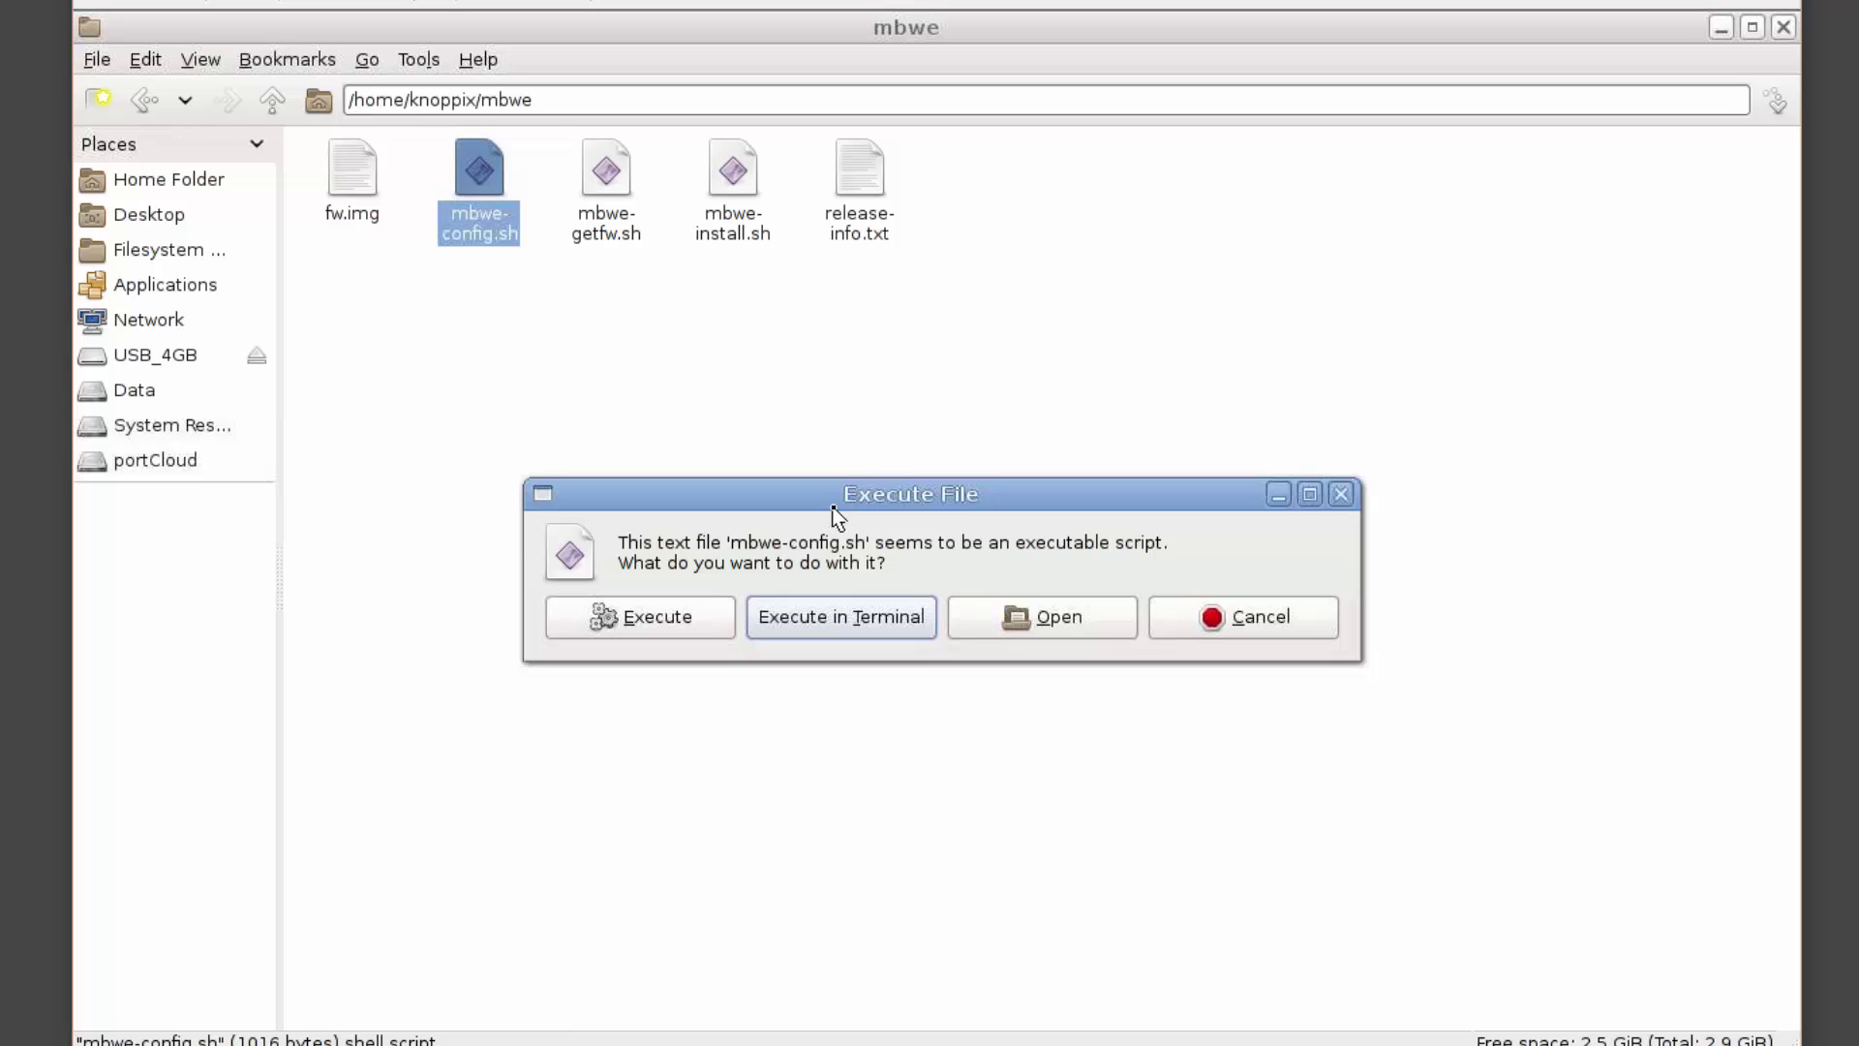
left_click(1086, 620)
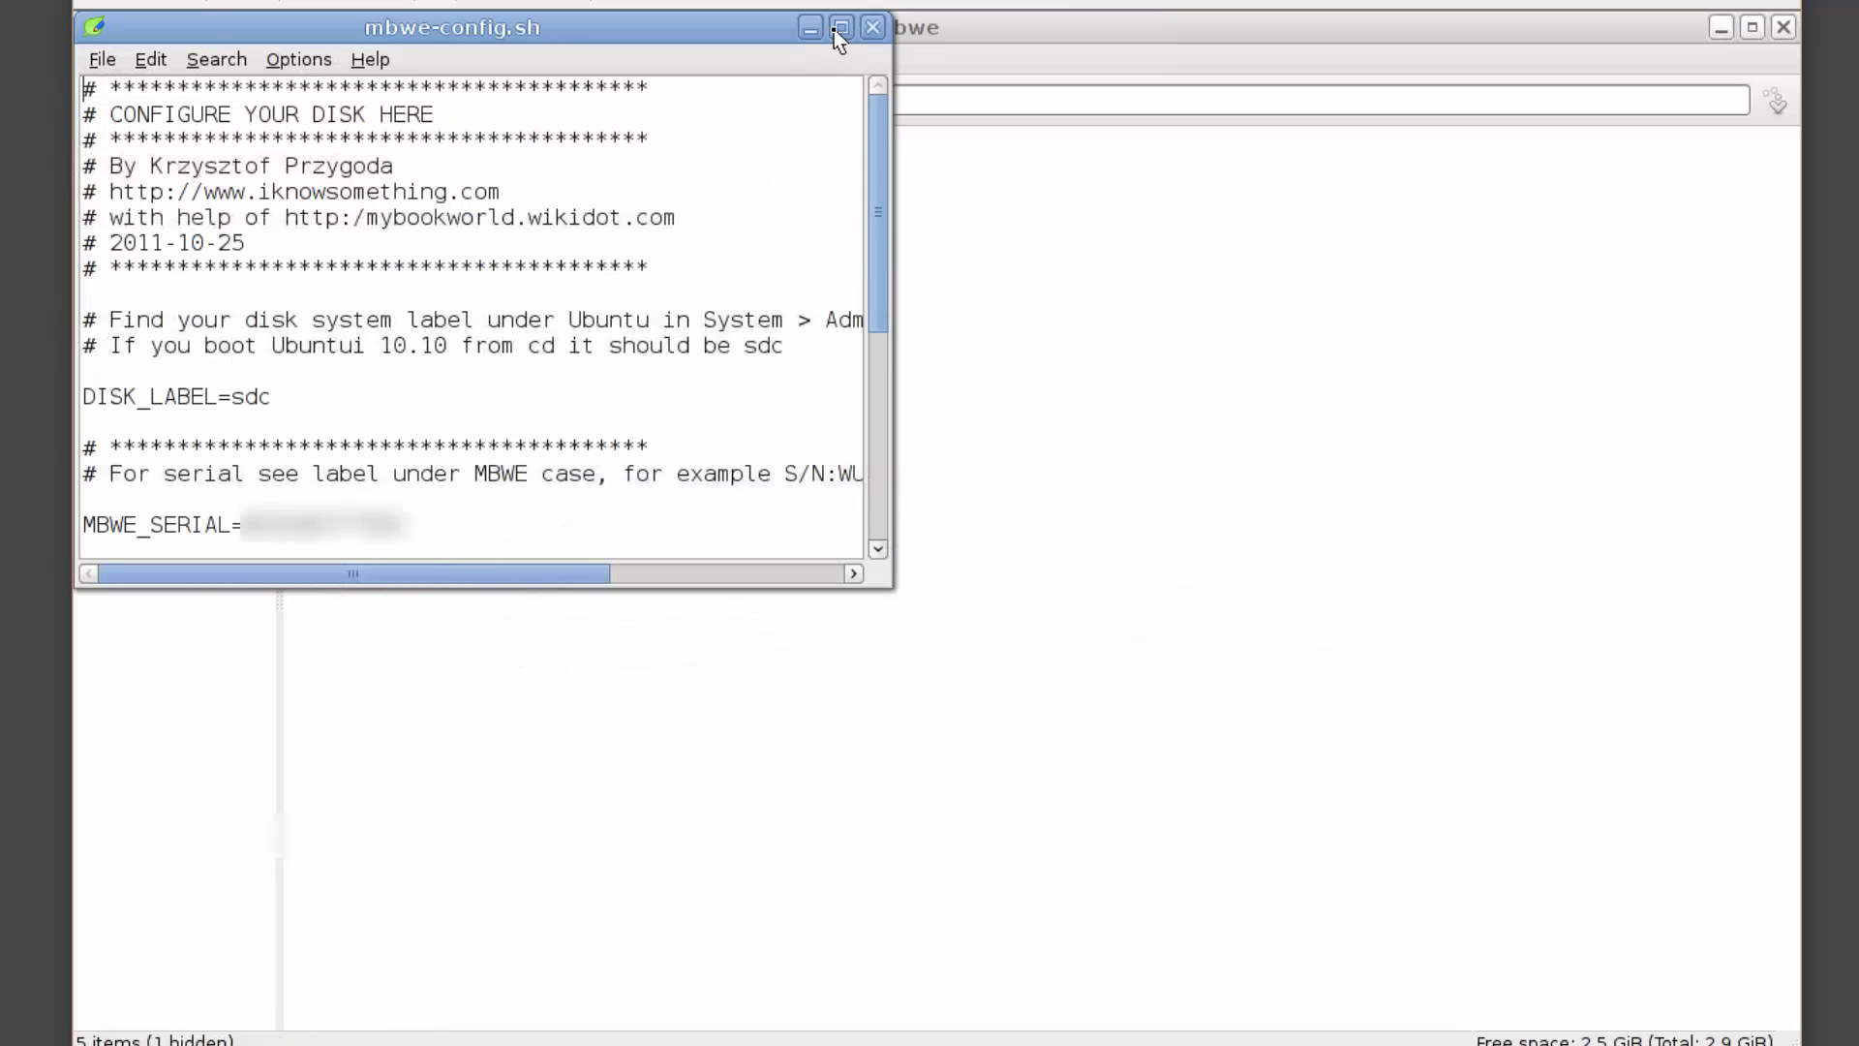
left_click(840, 27)
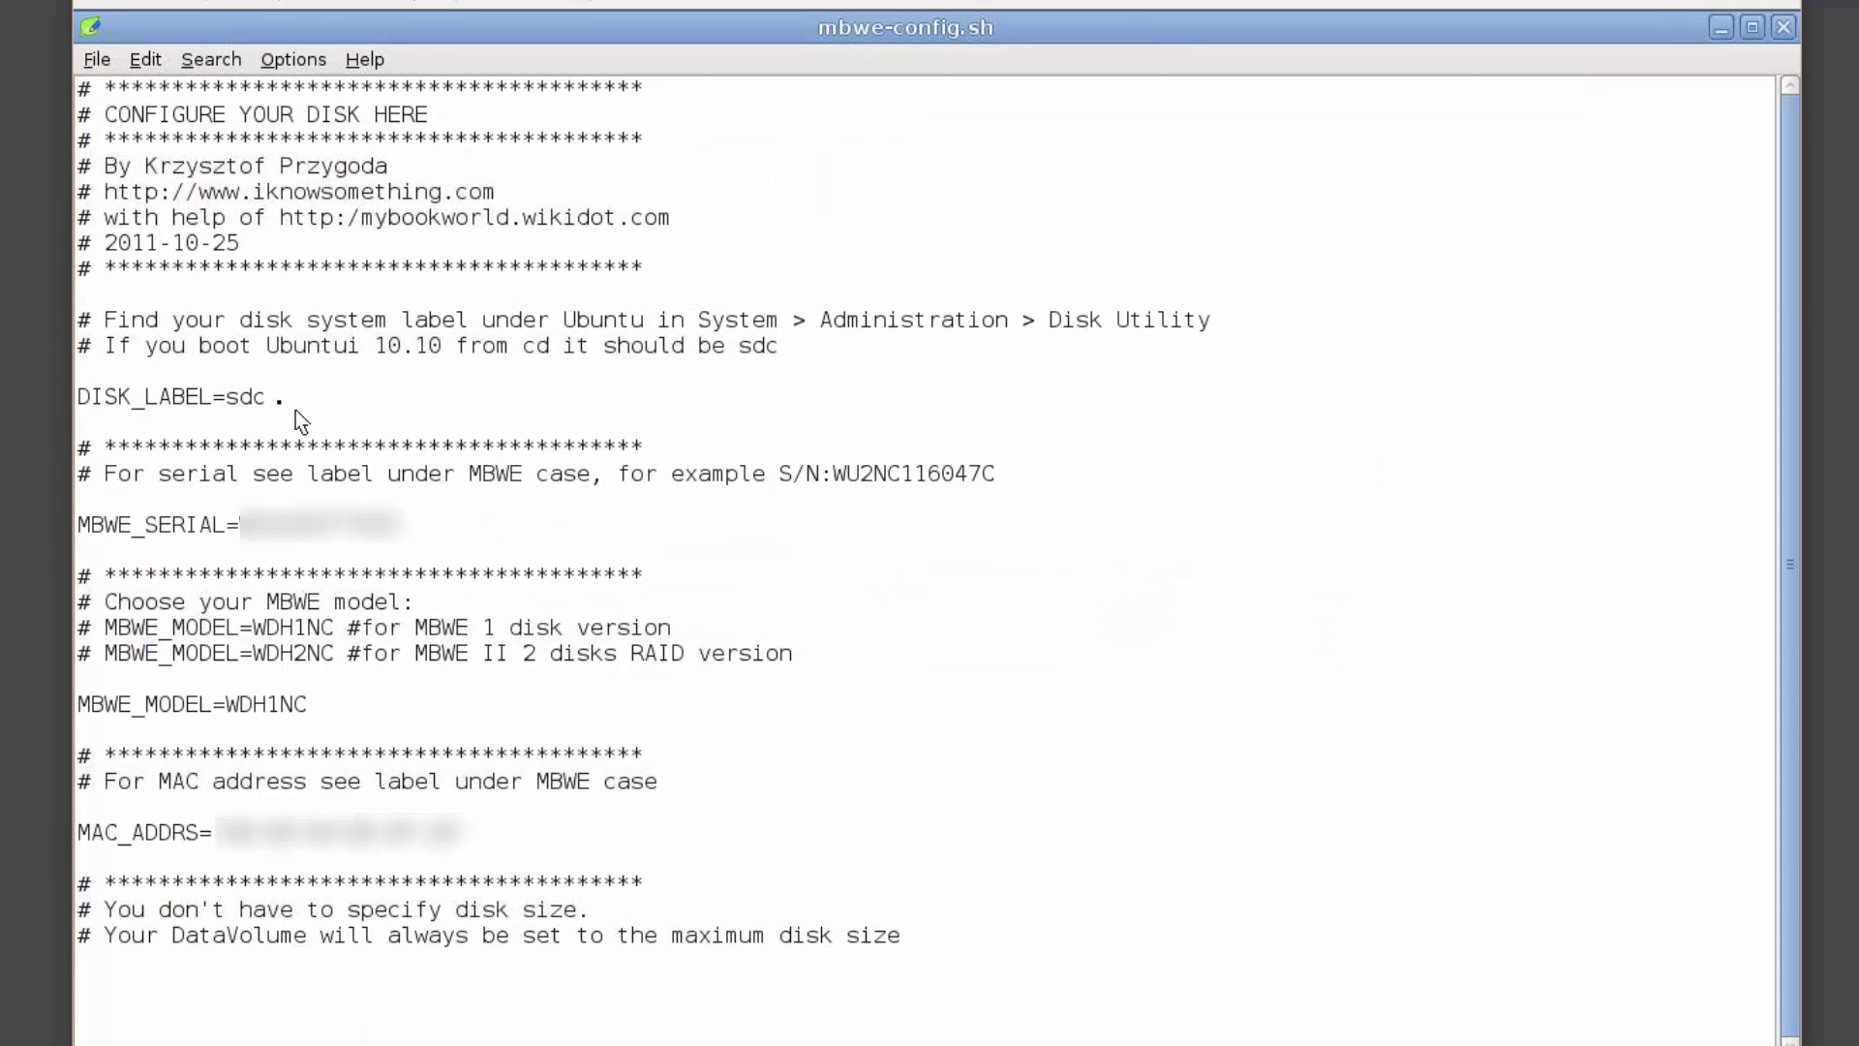
Step: Change DISK_LABEL=sdc to sde, save the file, and close Leafpad
left_click(275, 399)
key("BackSpace")
type("e")
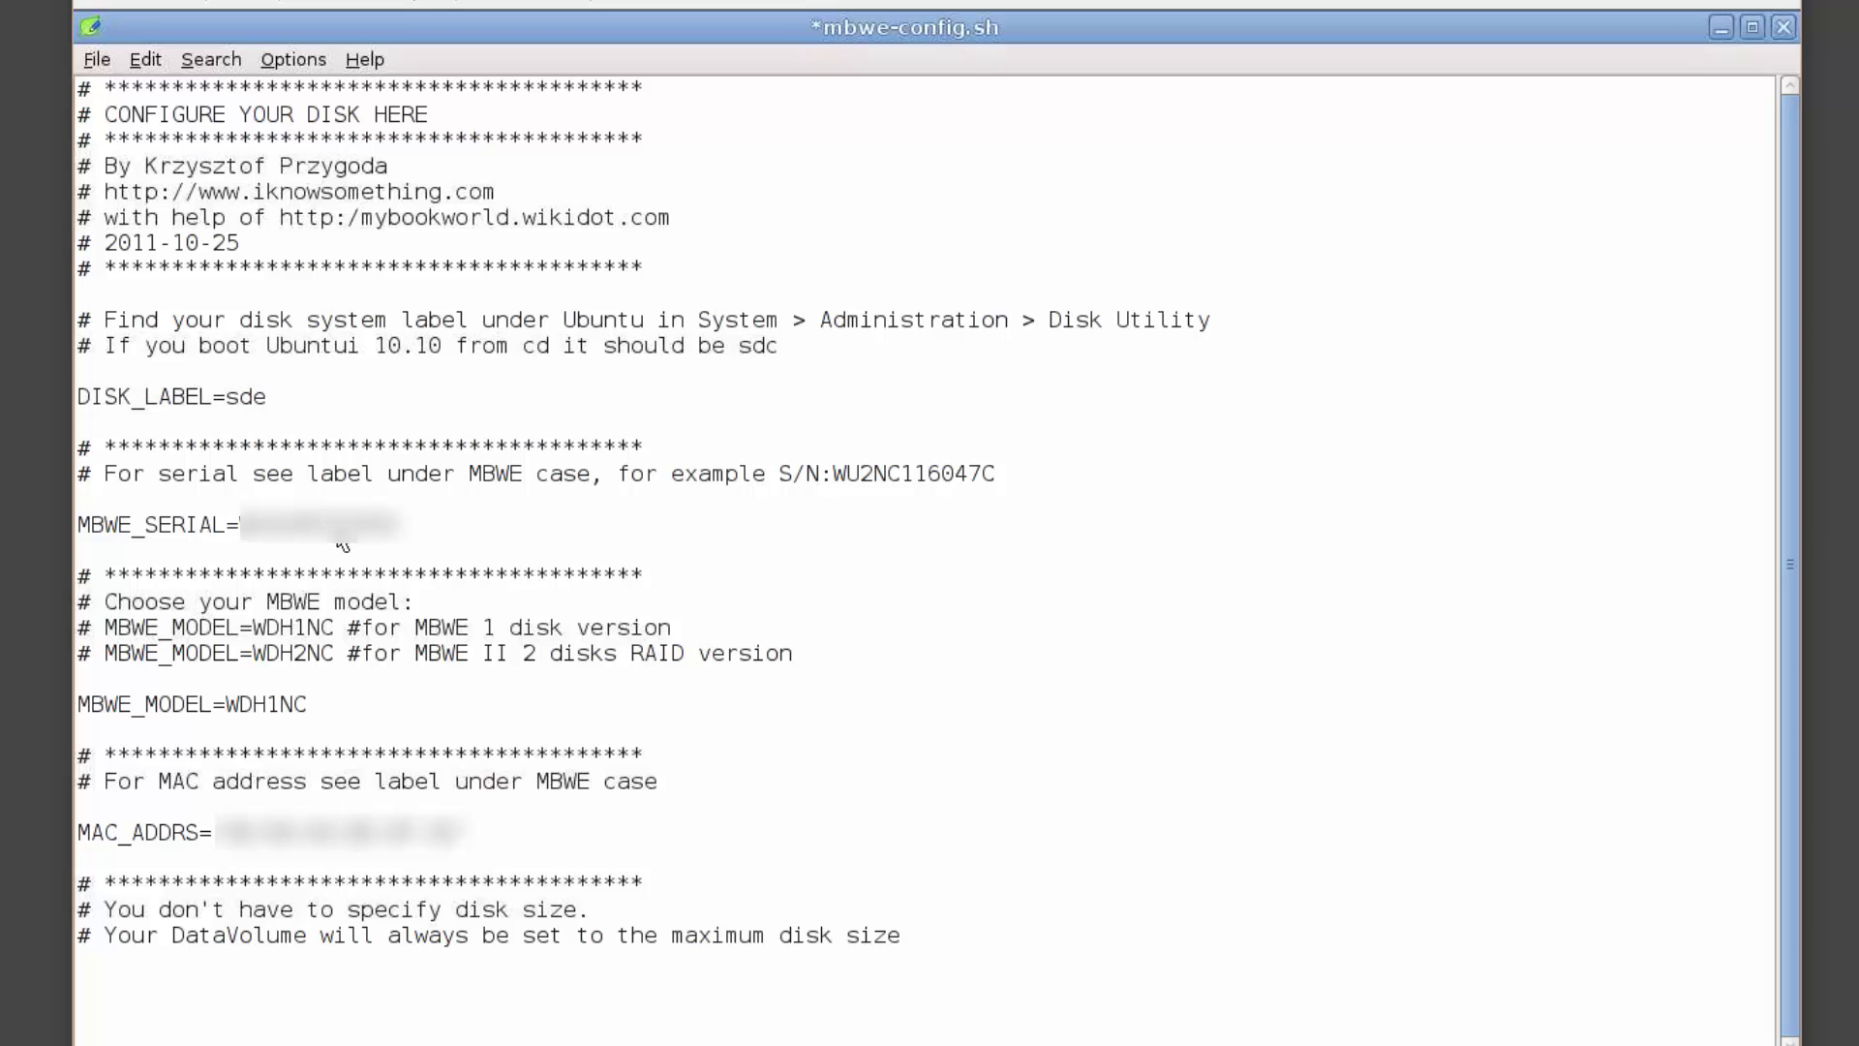
left_click(96, 60)
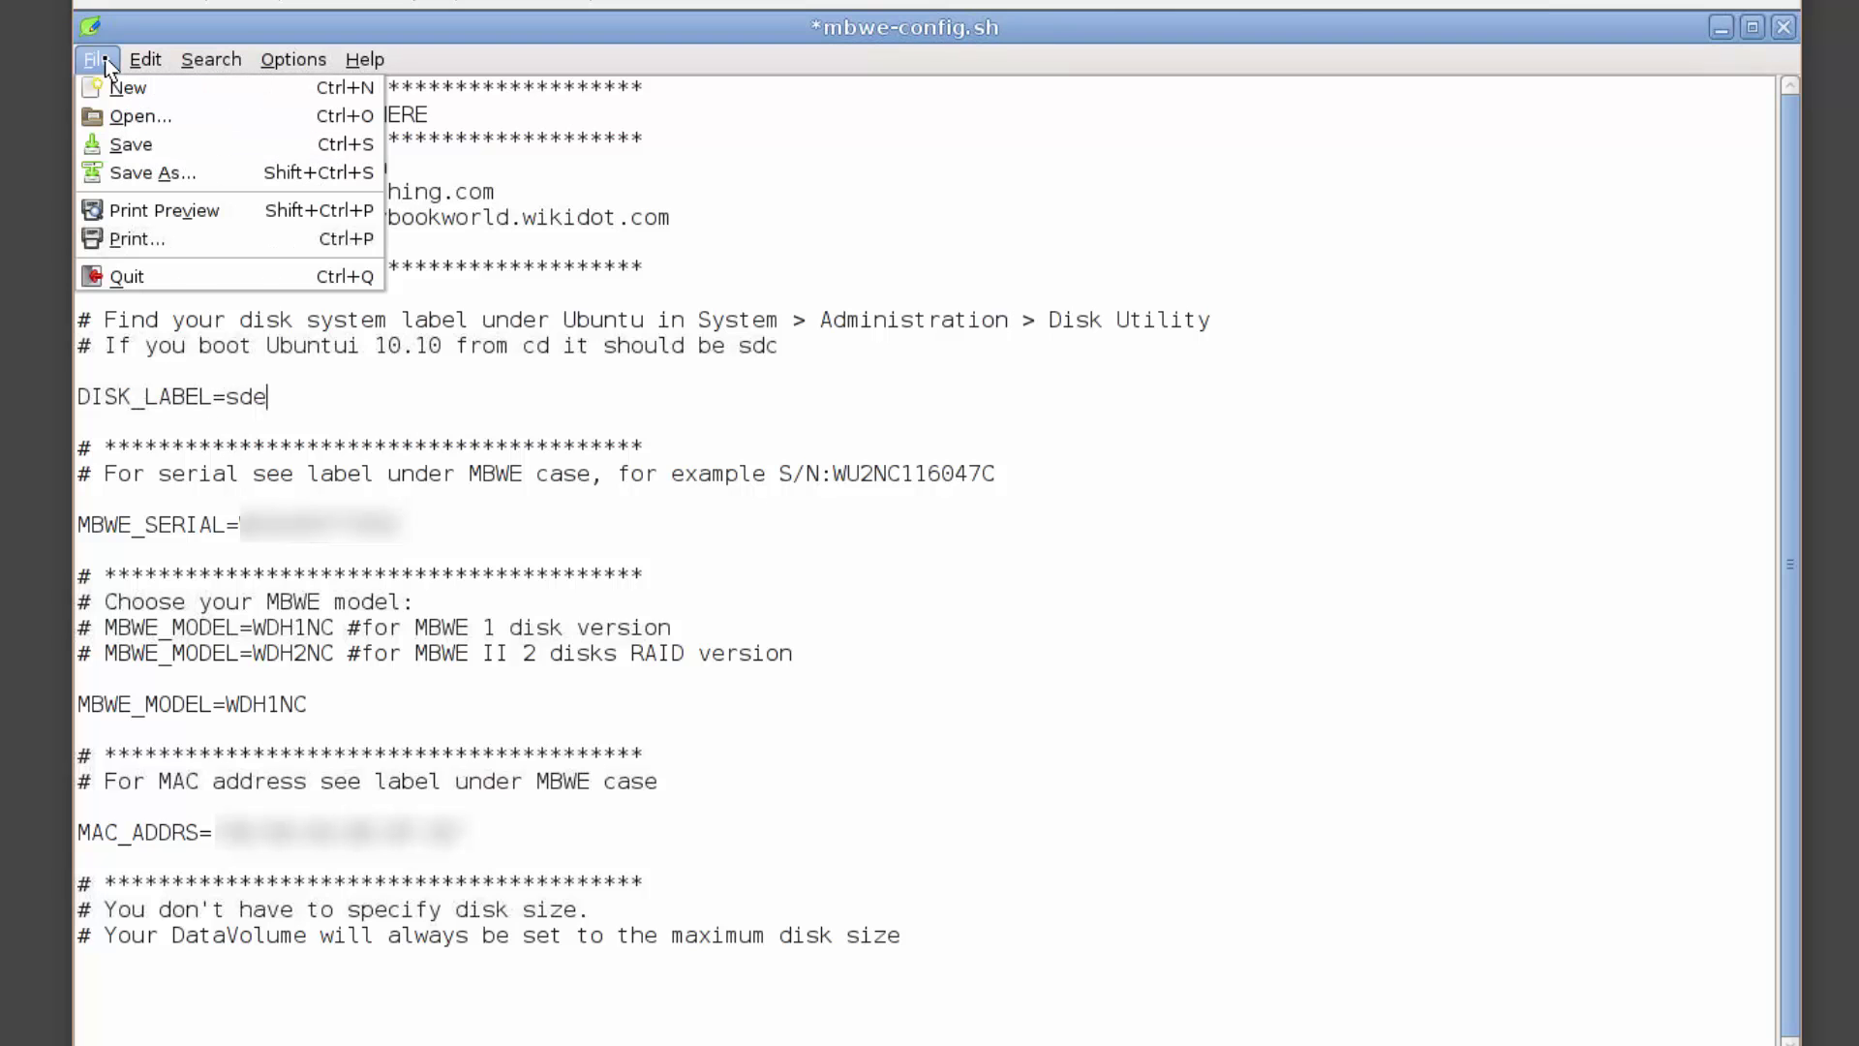
left_click(131, 143)
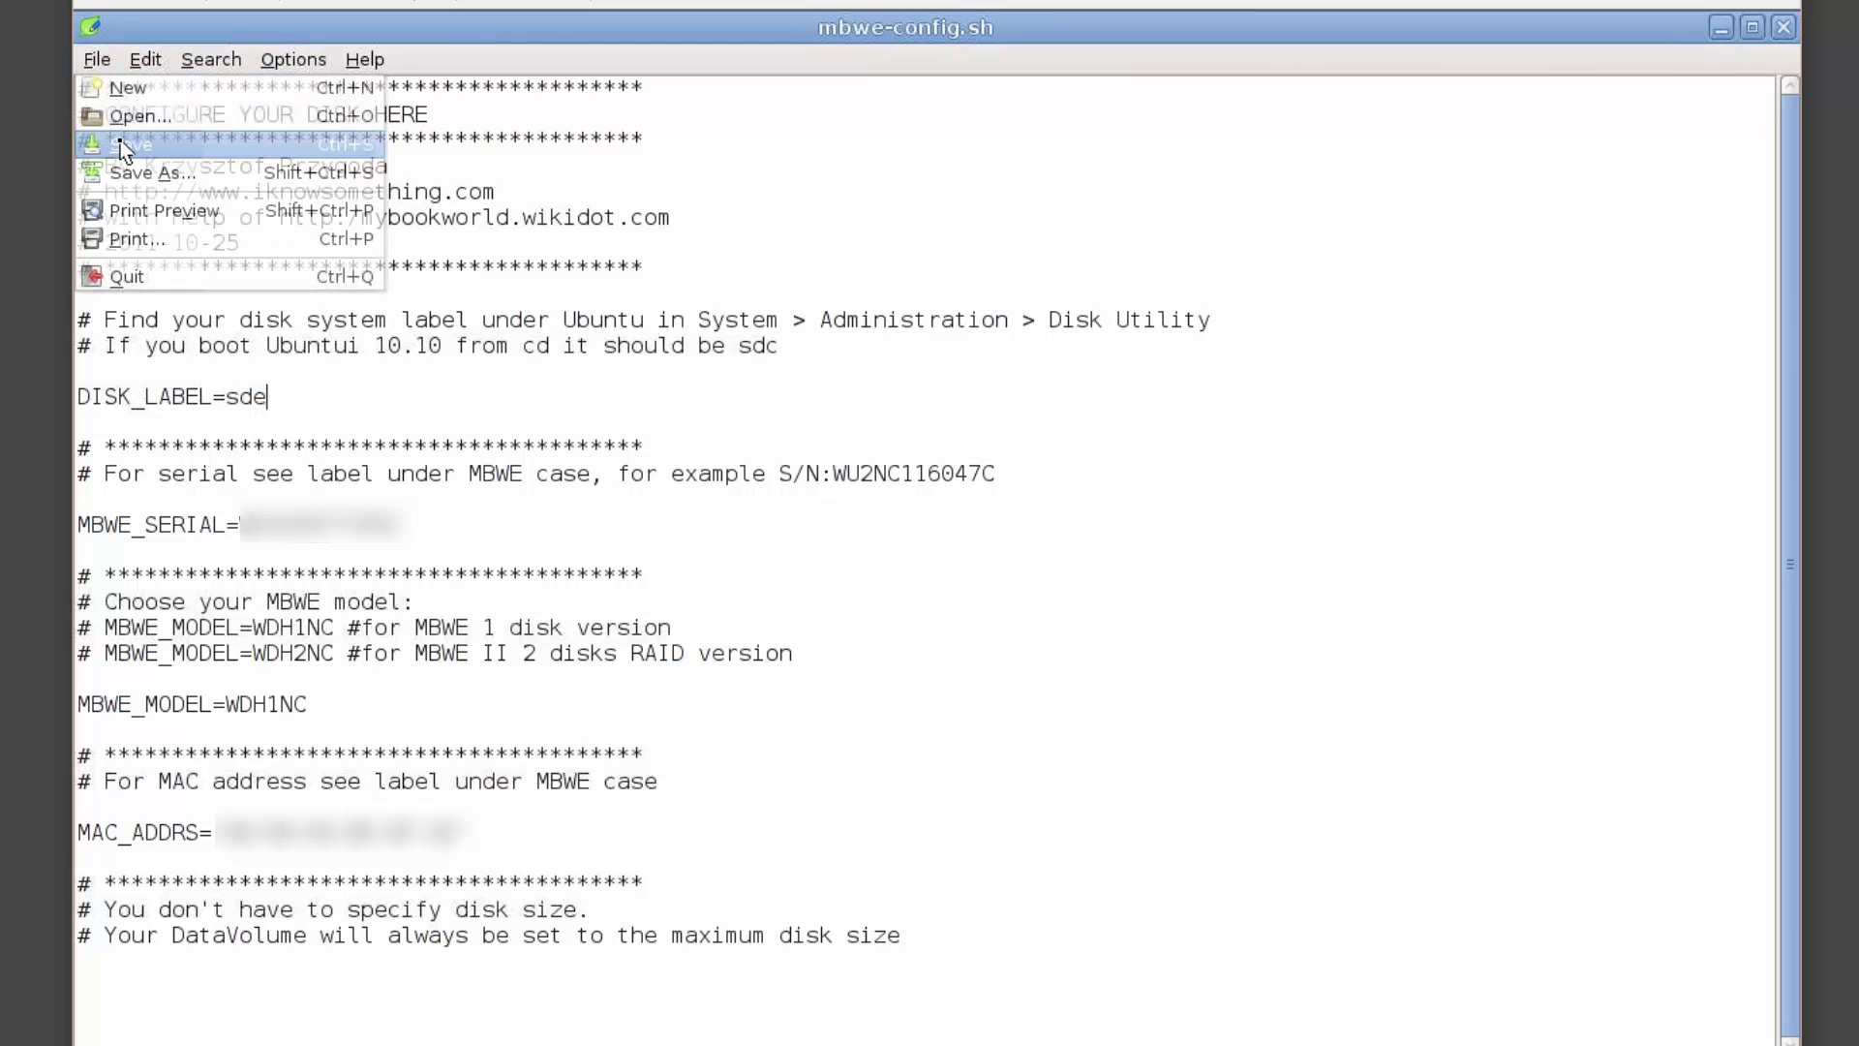
left_click(1786, 31)
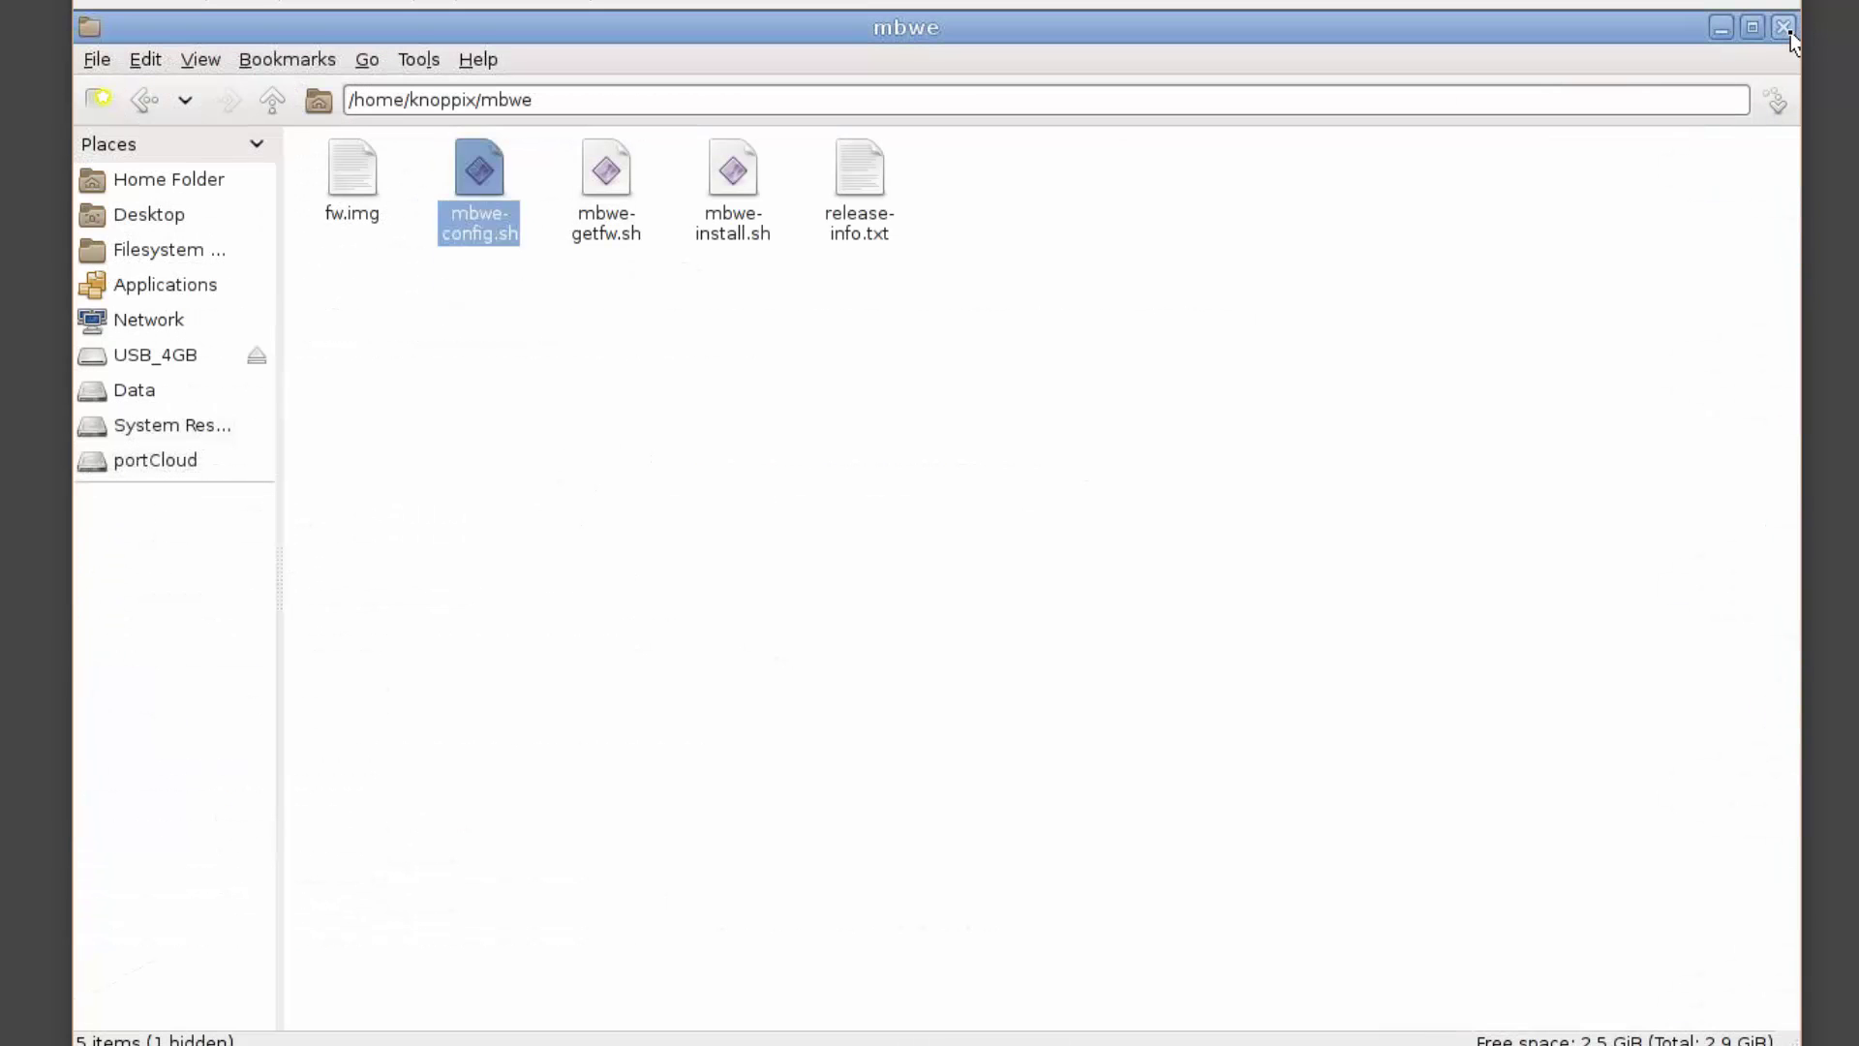
left_click(540, 963)
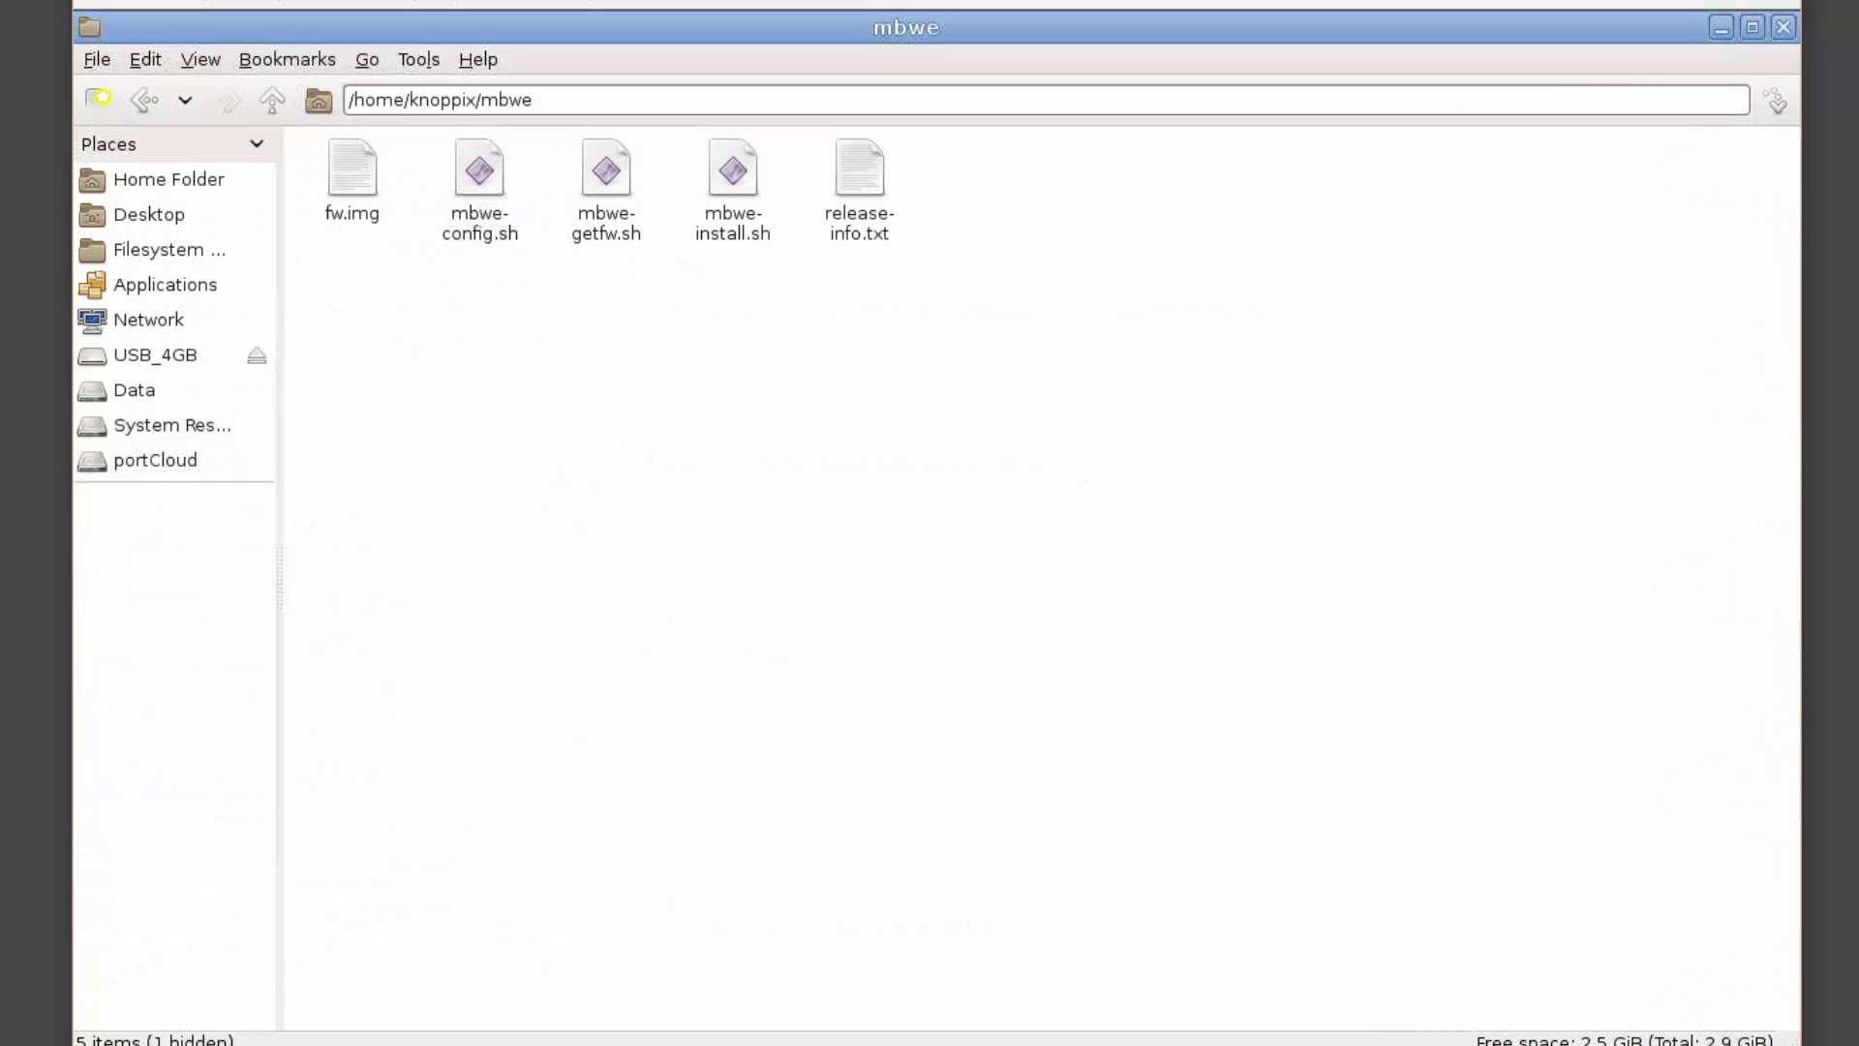
Step: Open a maximized terminal, change to /home/knoppix/mbwe and list its files
key("ctrl+alt+t")
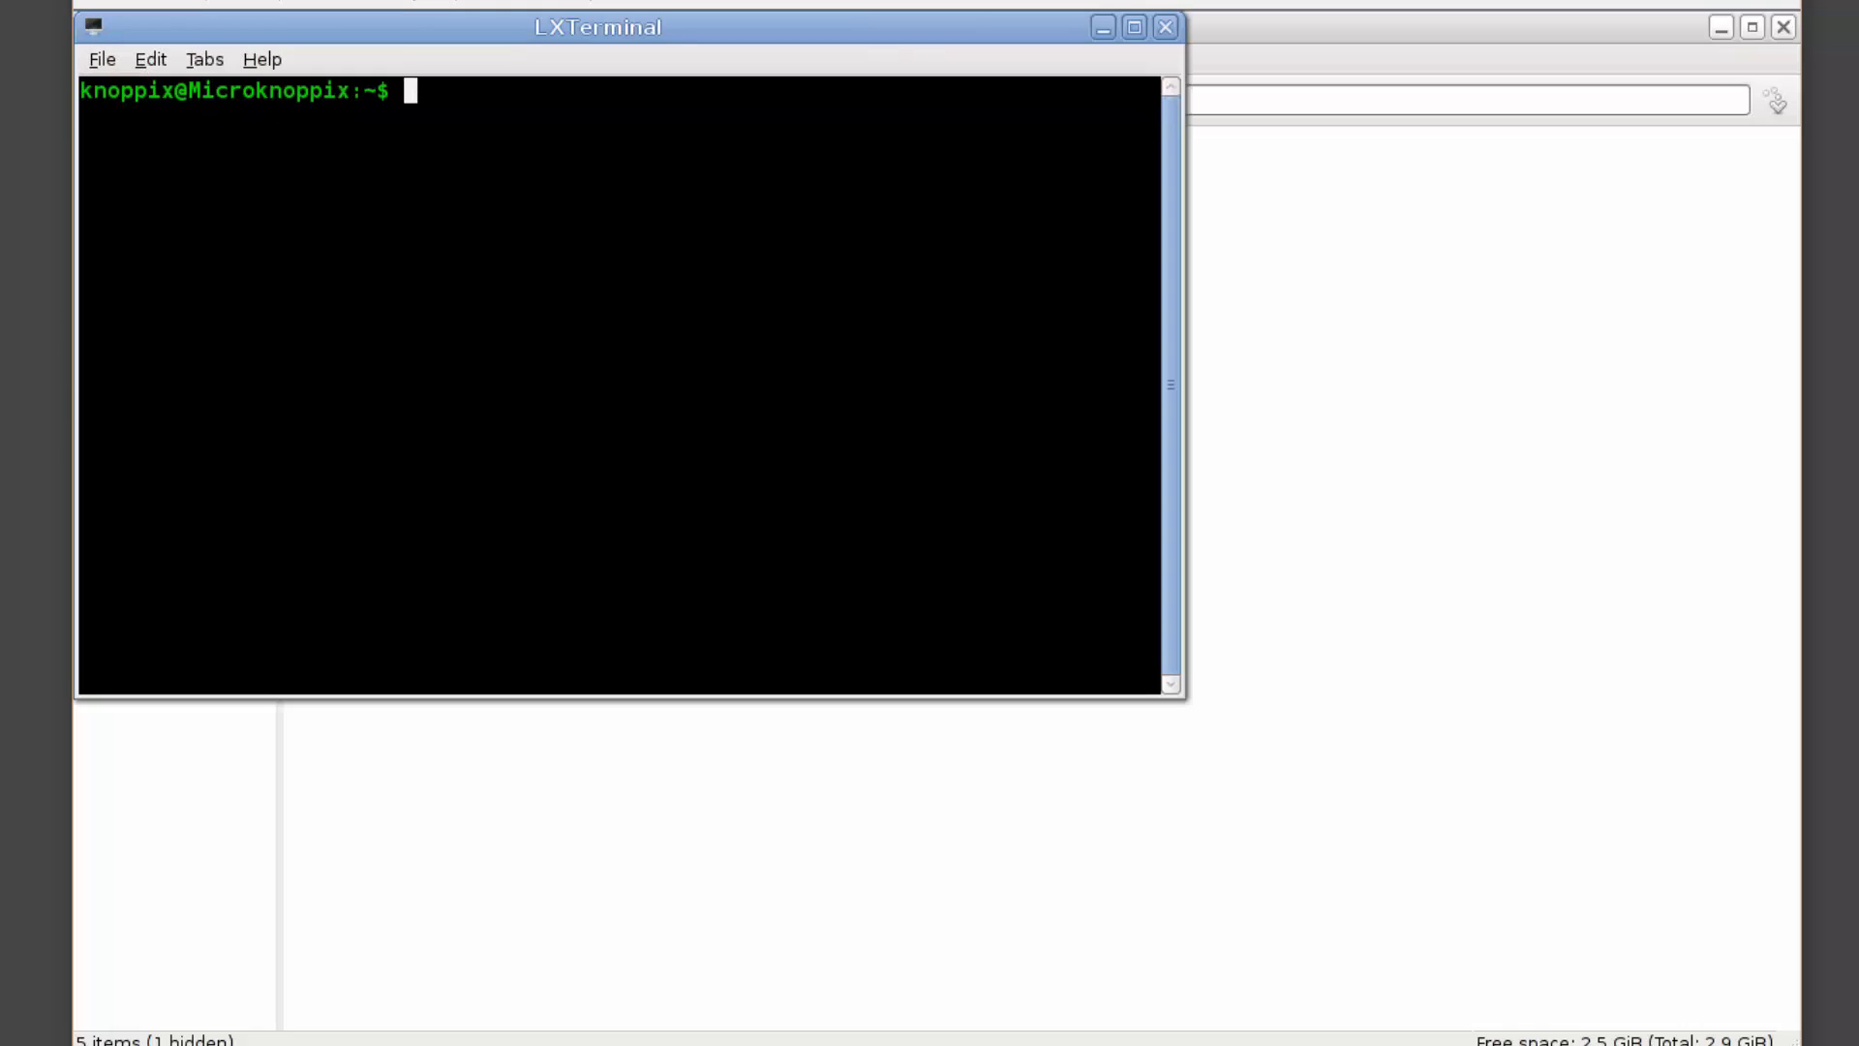
left_click(1137, 33)
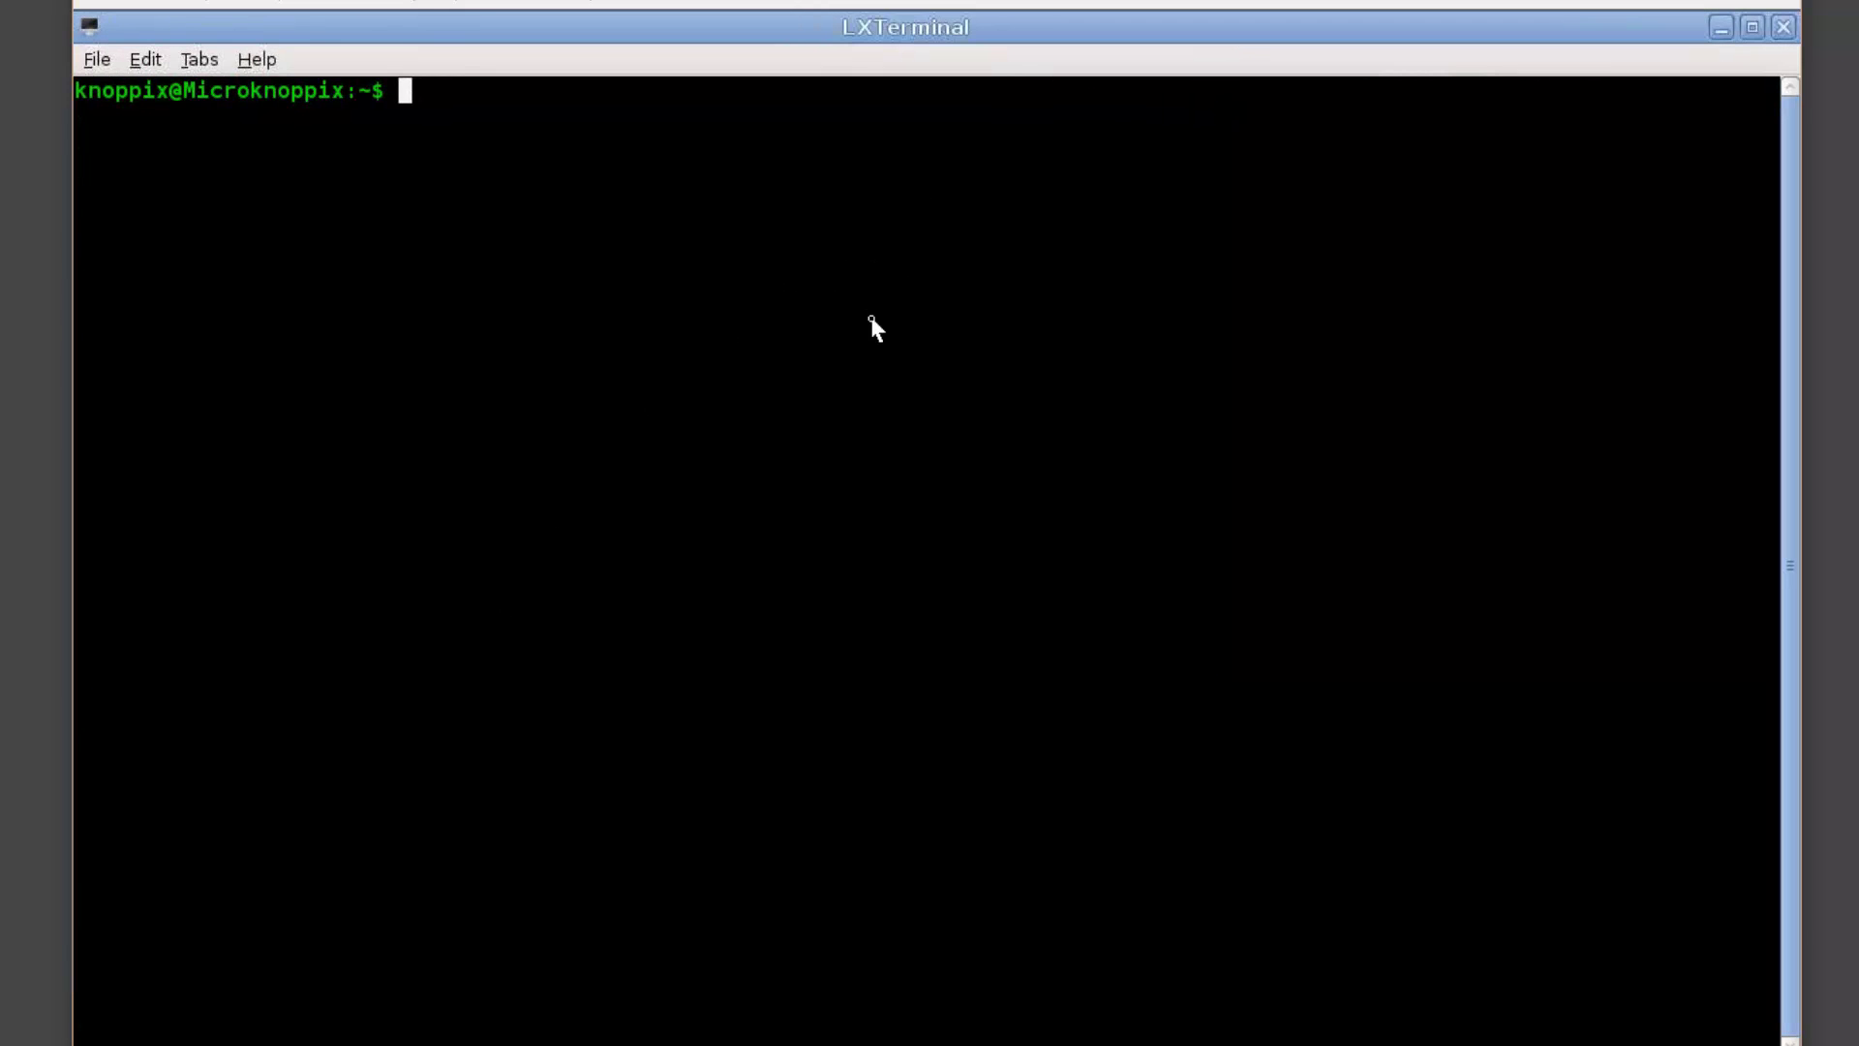
type("cd /home/")
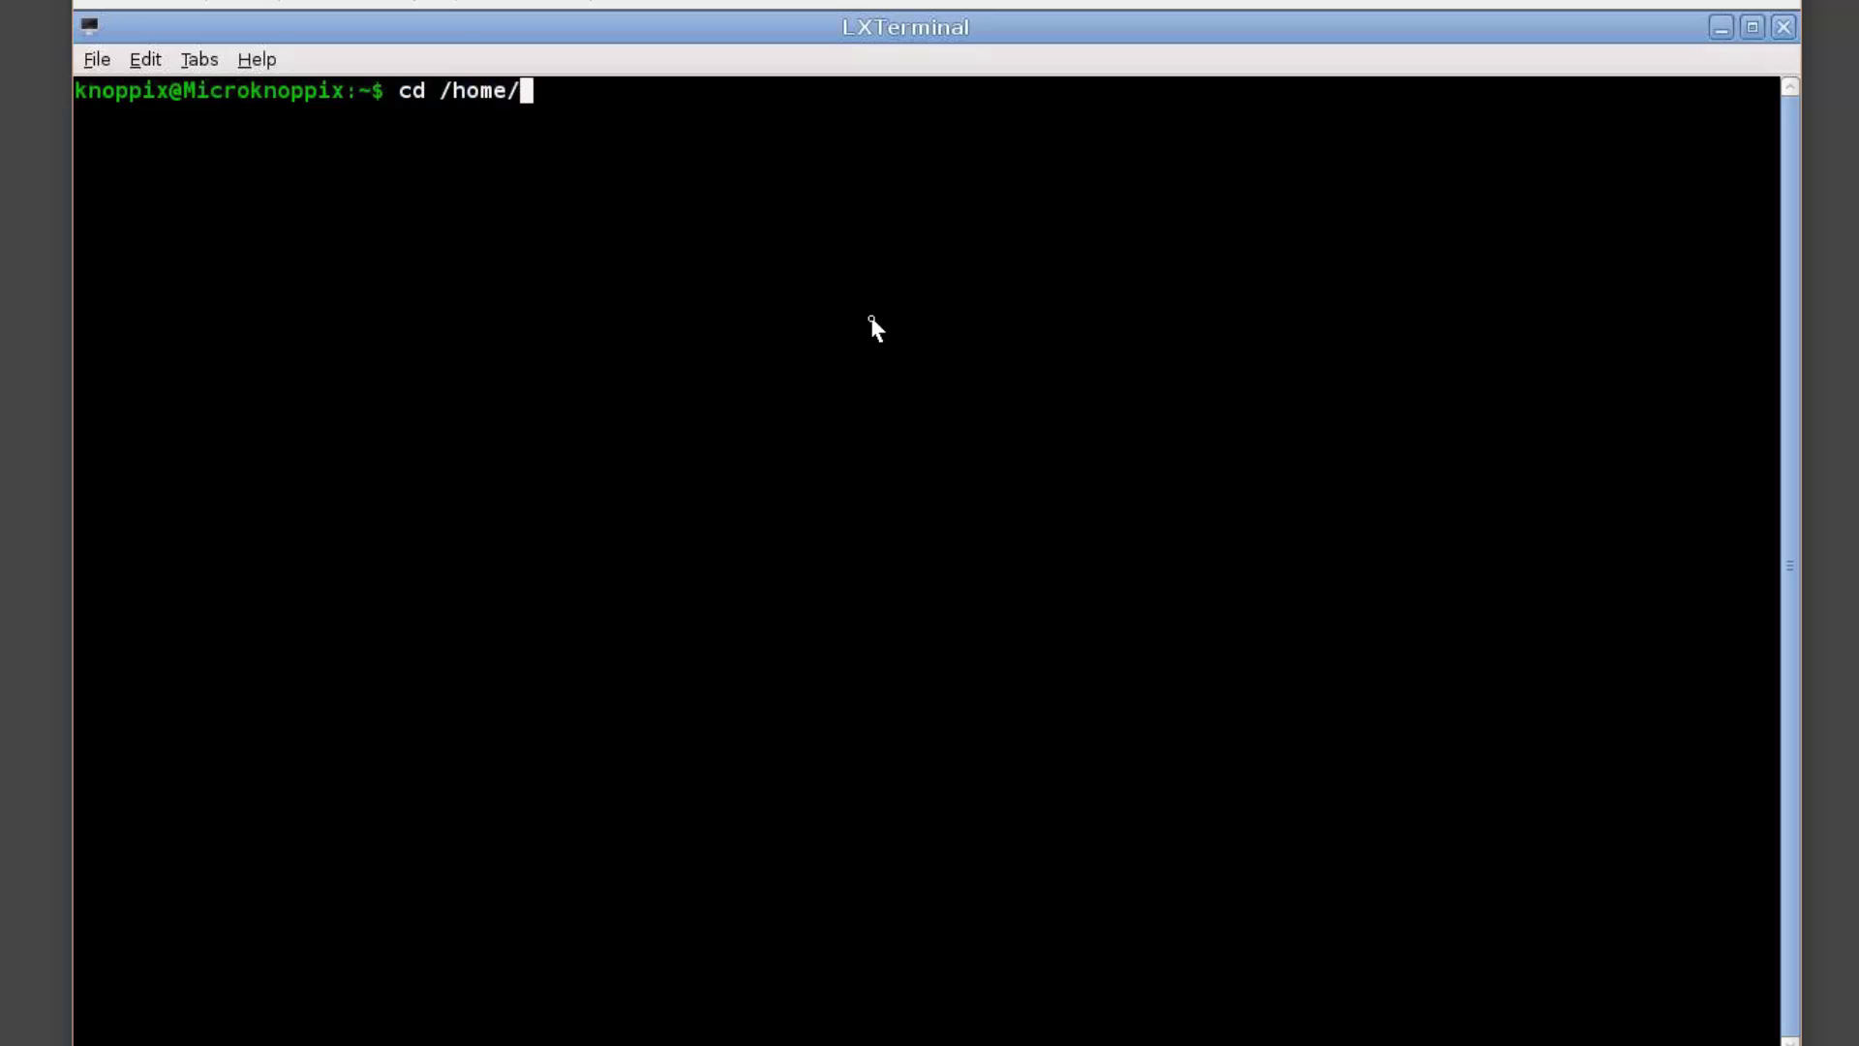
type("knoppix/")
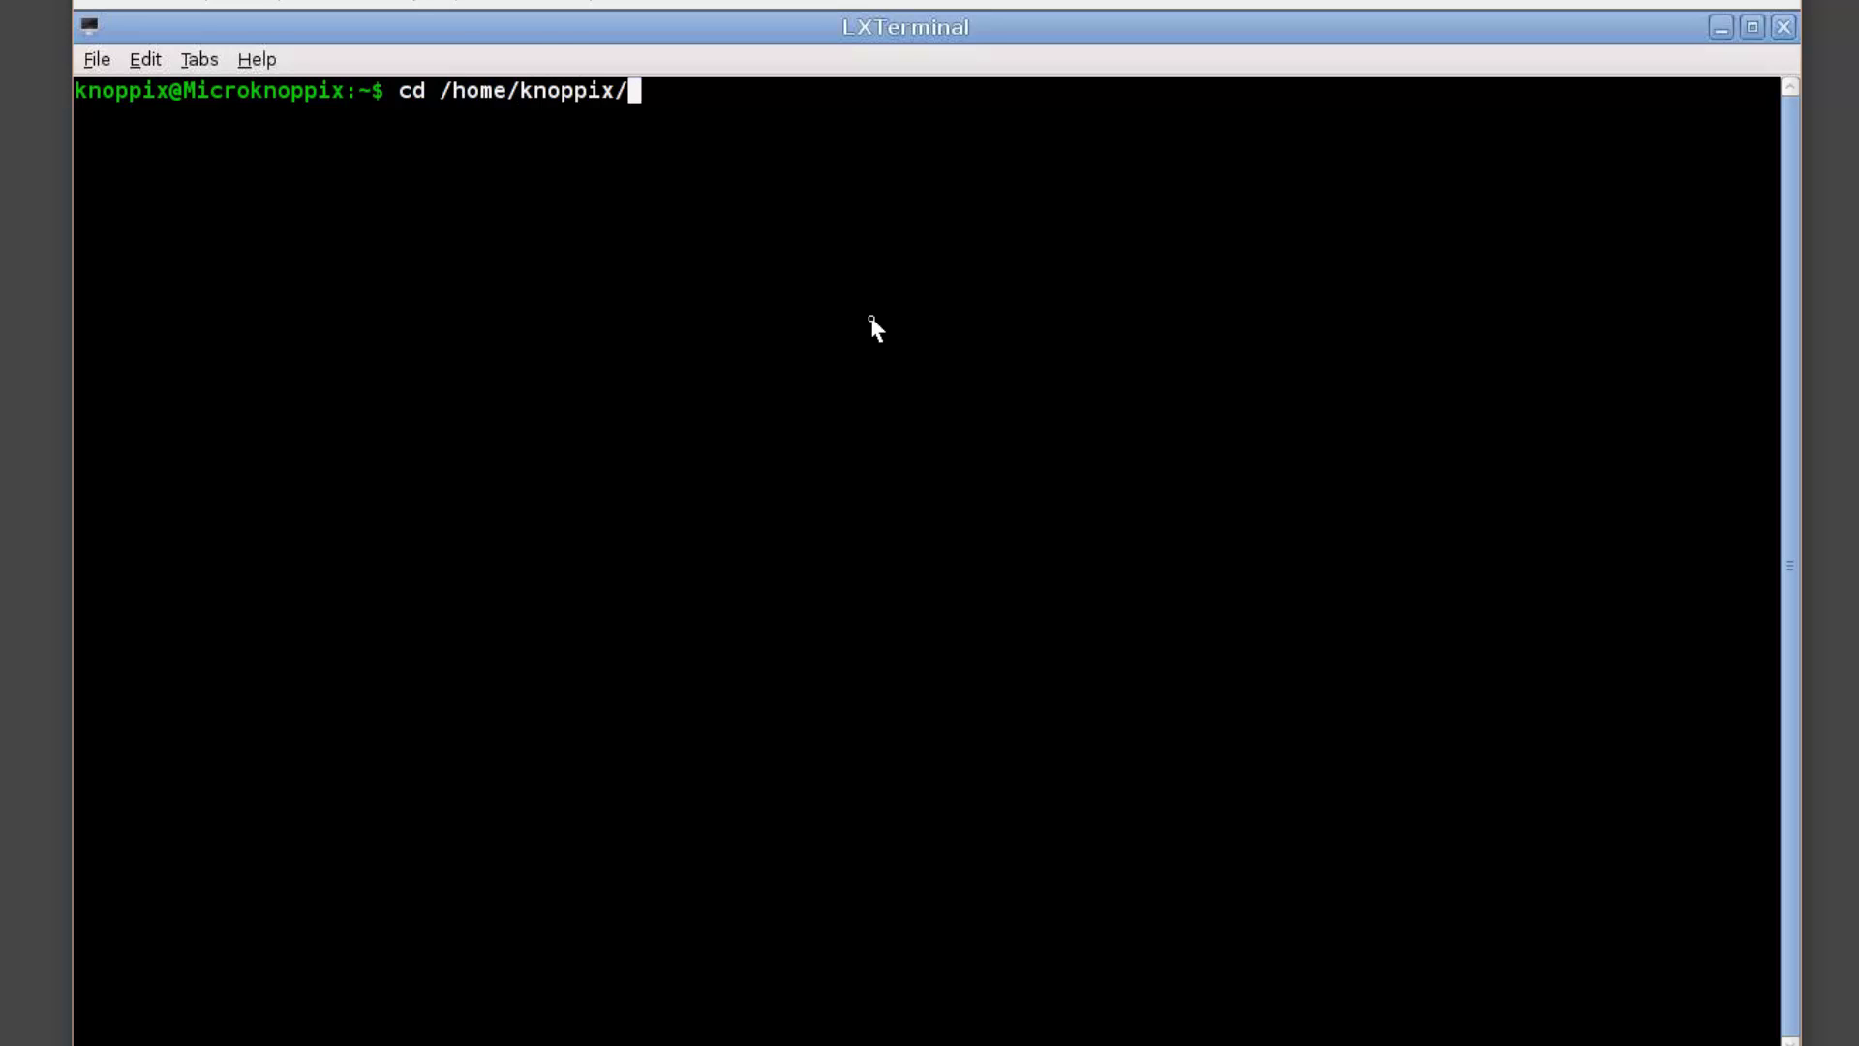
type("mbwe")
key("Return")
type("ls")
key("Return")
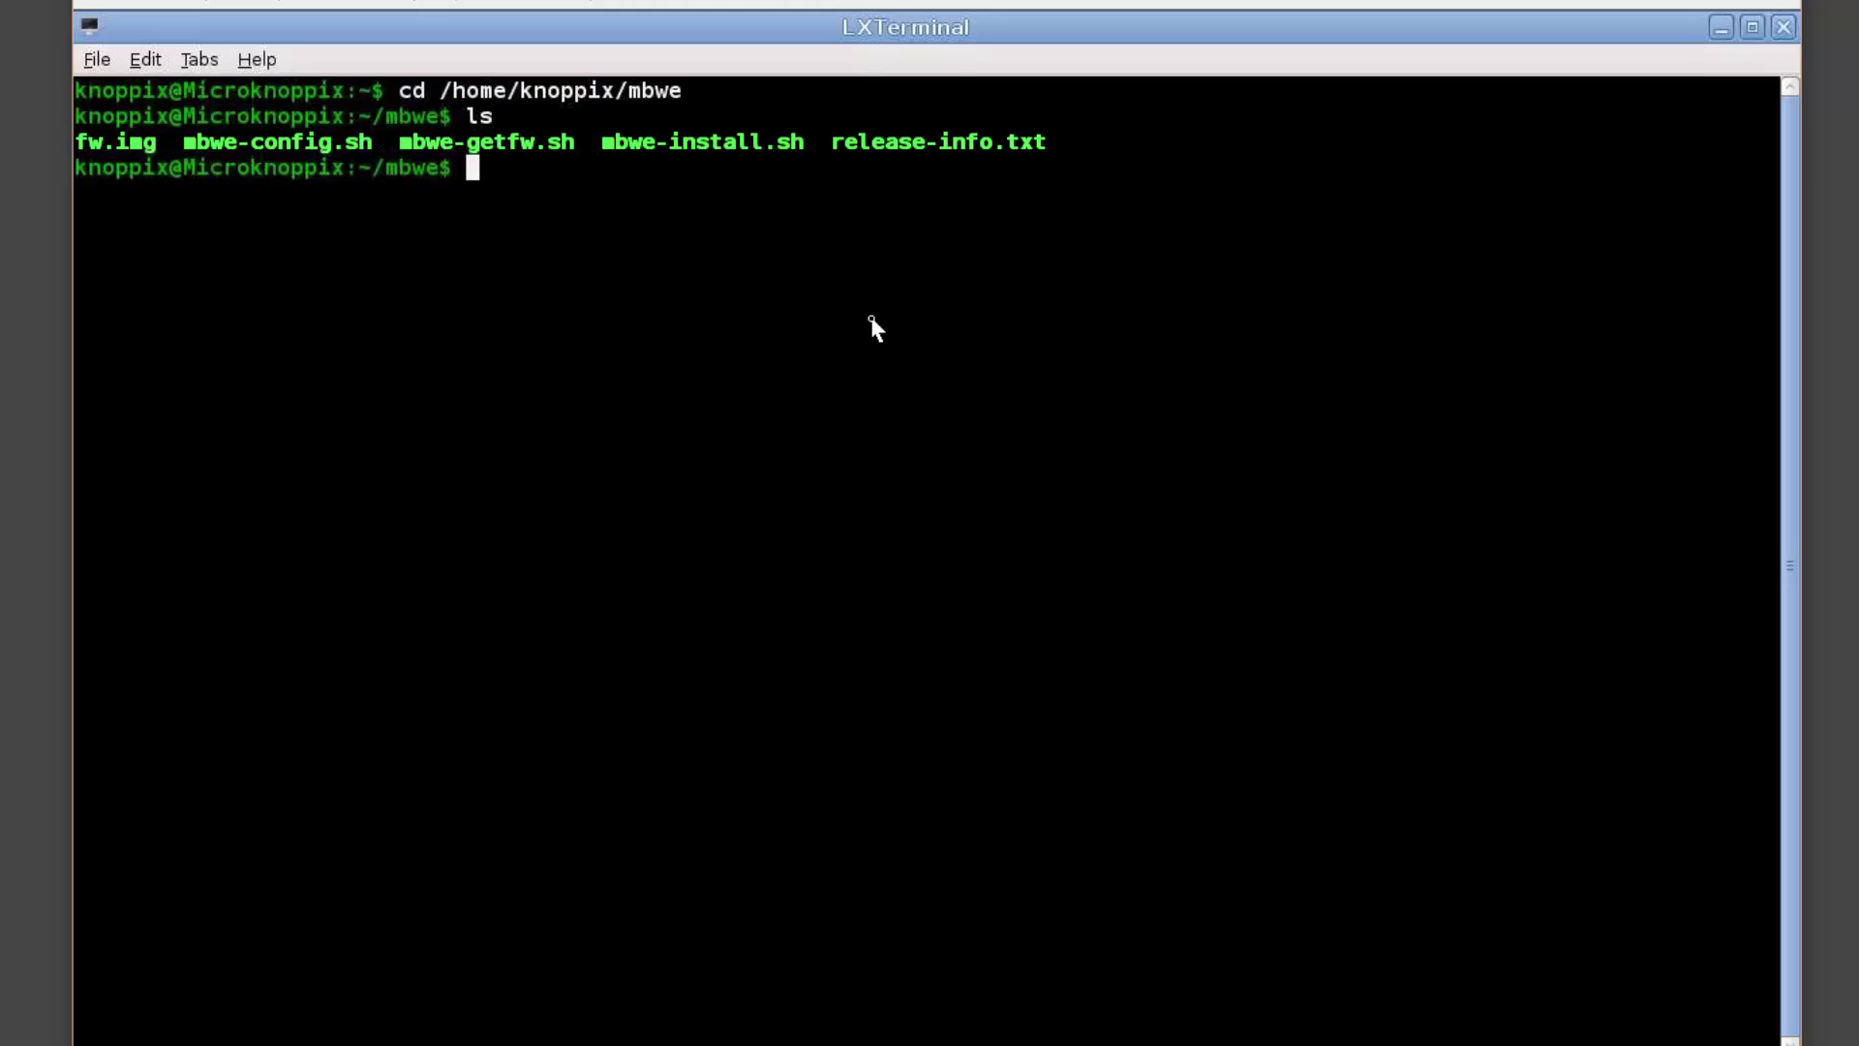
Step: Run sudo ./mbwe-install.sh as root to reach its disk sde data-loss warning
type("sudo")
type("./mbw")
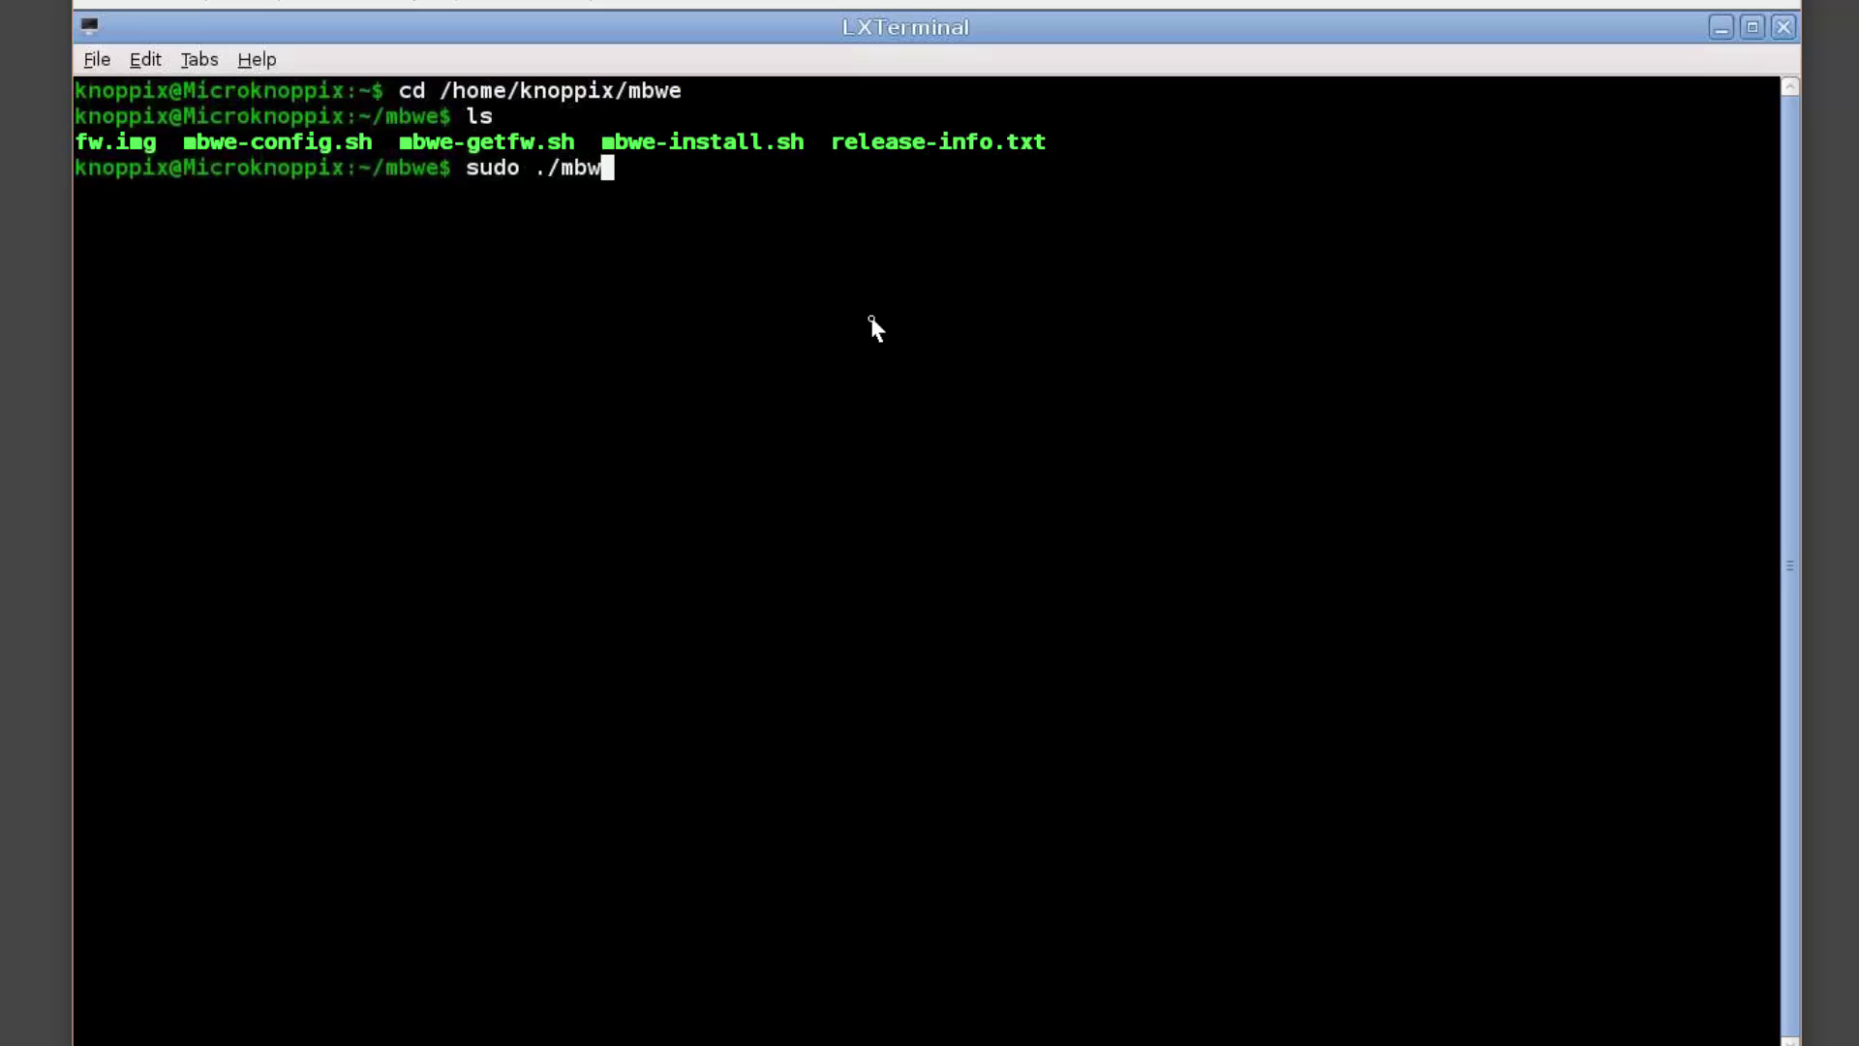
type("e-ins")
key("Tab")
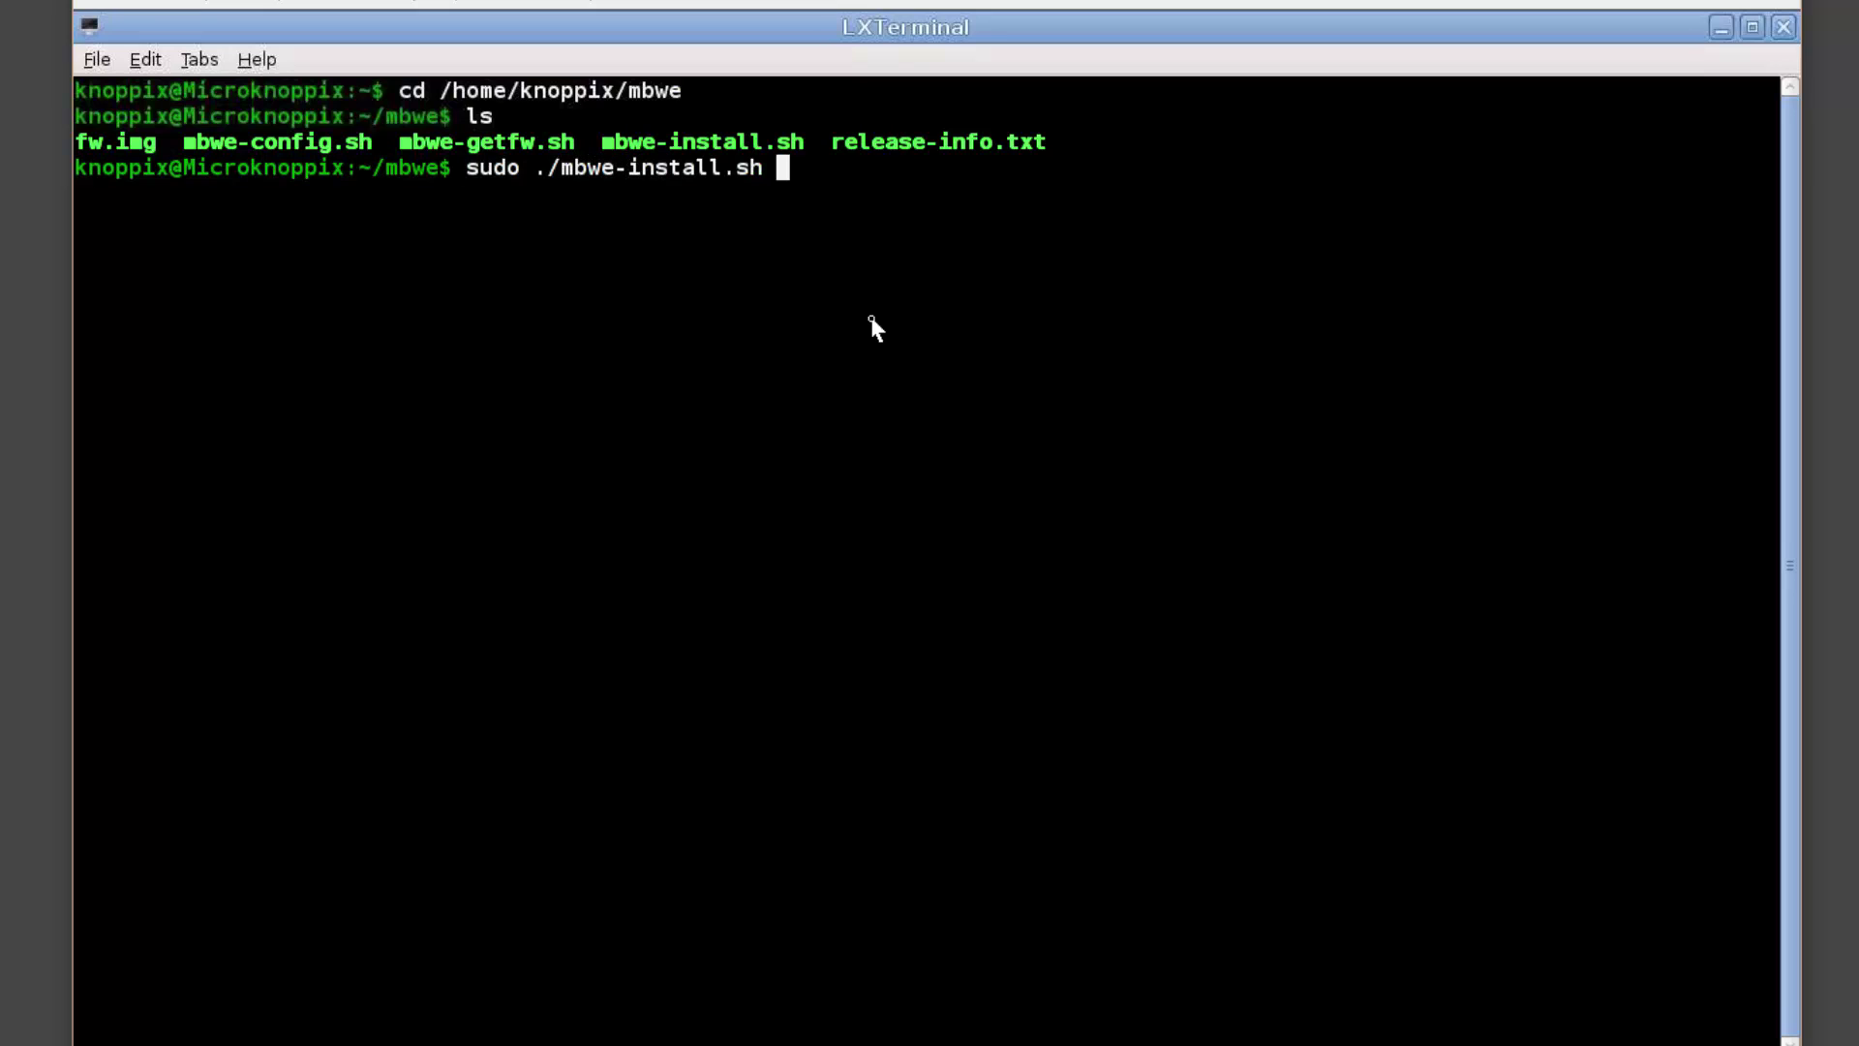
key("Return")
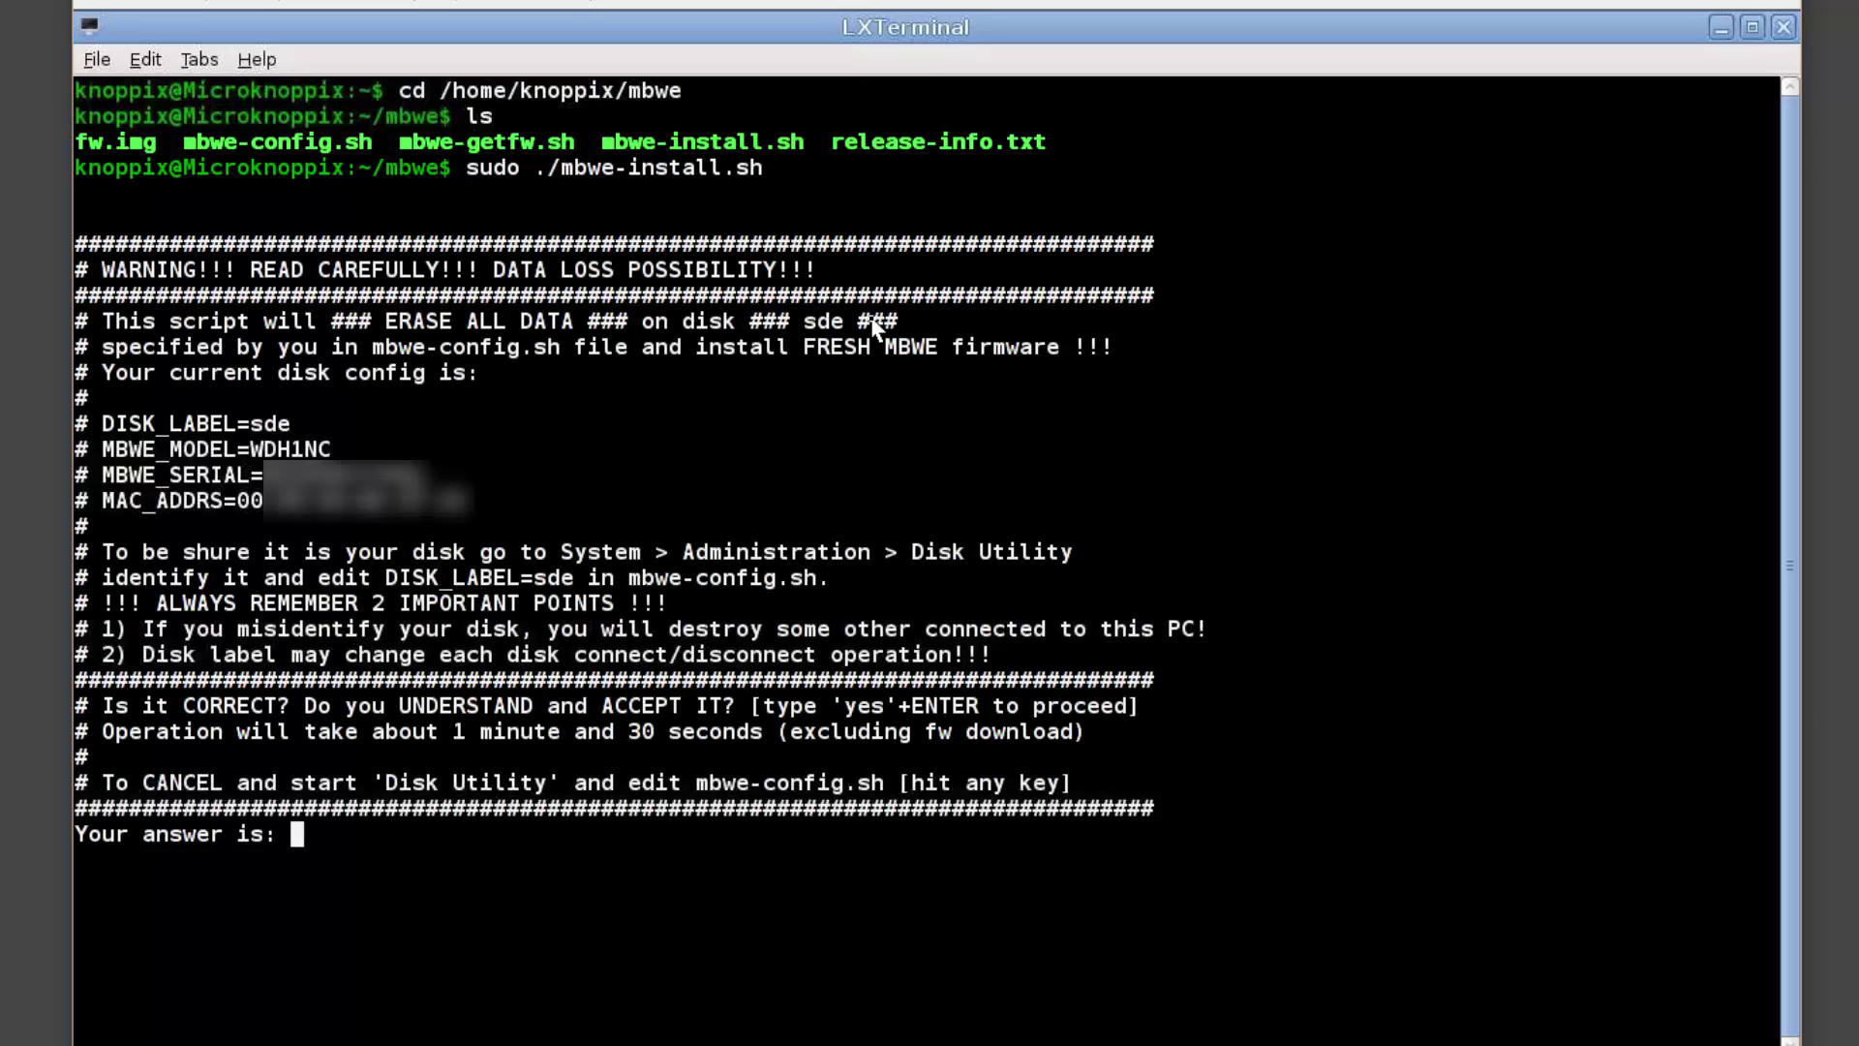
Step: Answer 'yes' to erase disk sde, let the firmware install complete, then finish the script
type("yes")
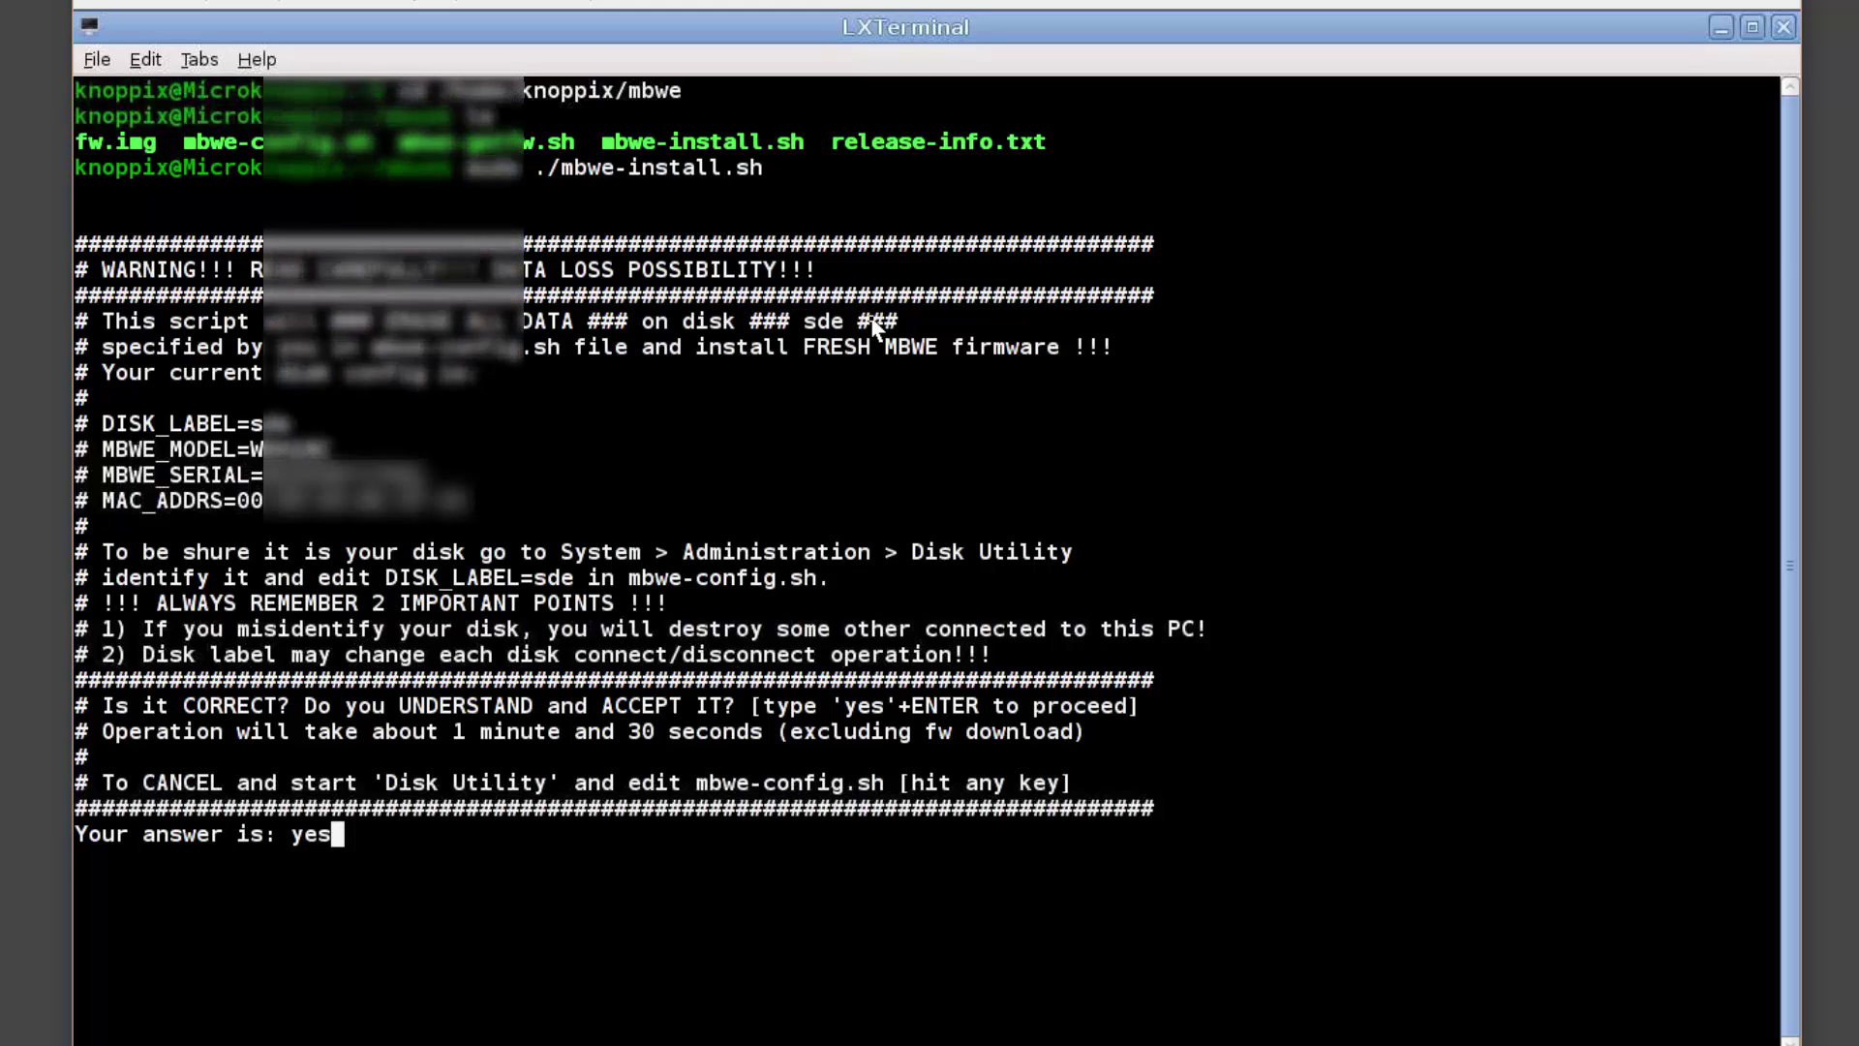
key("Return")
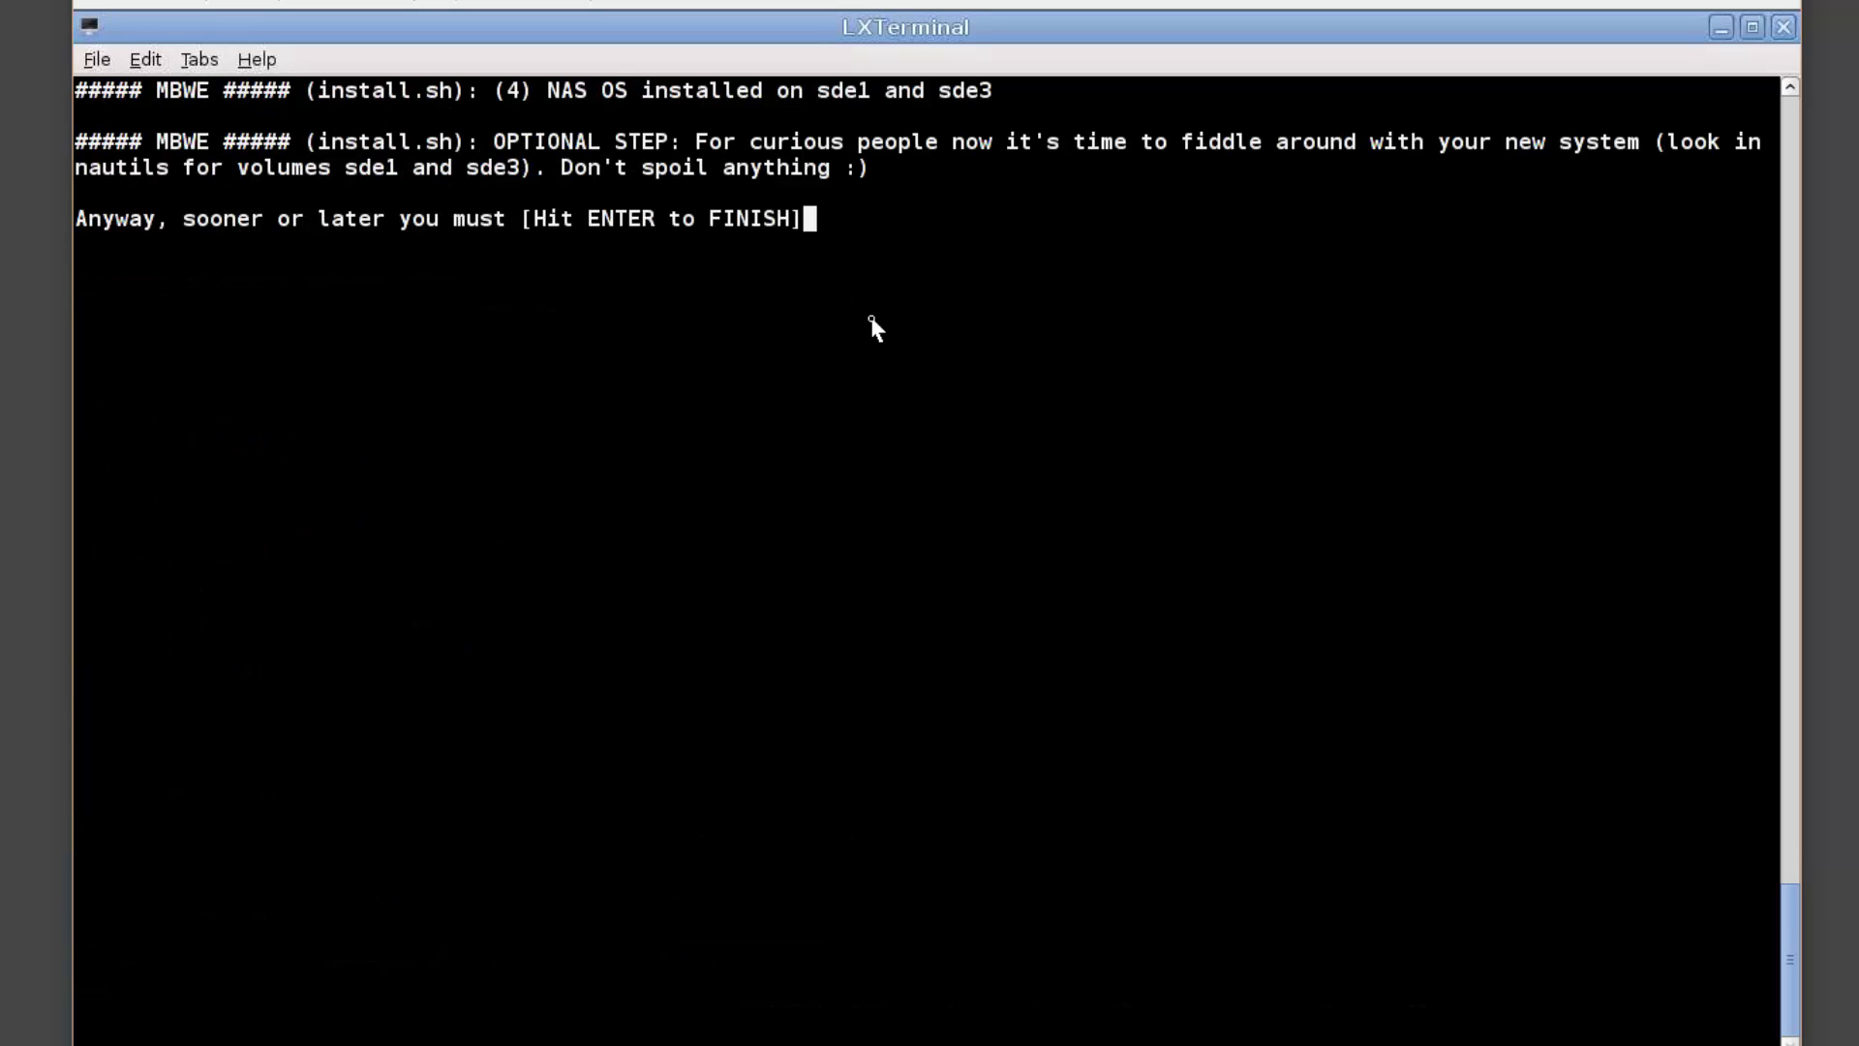
key("Return")
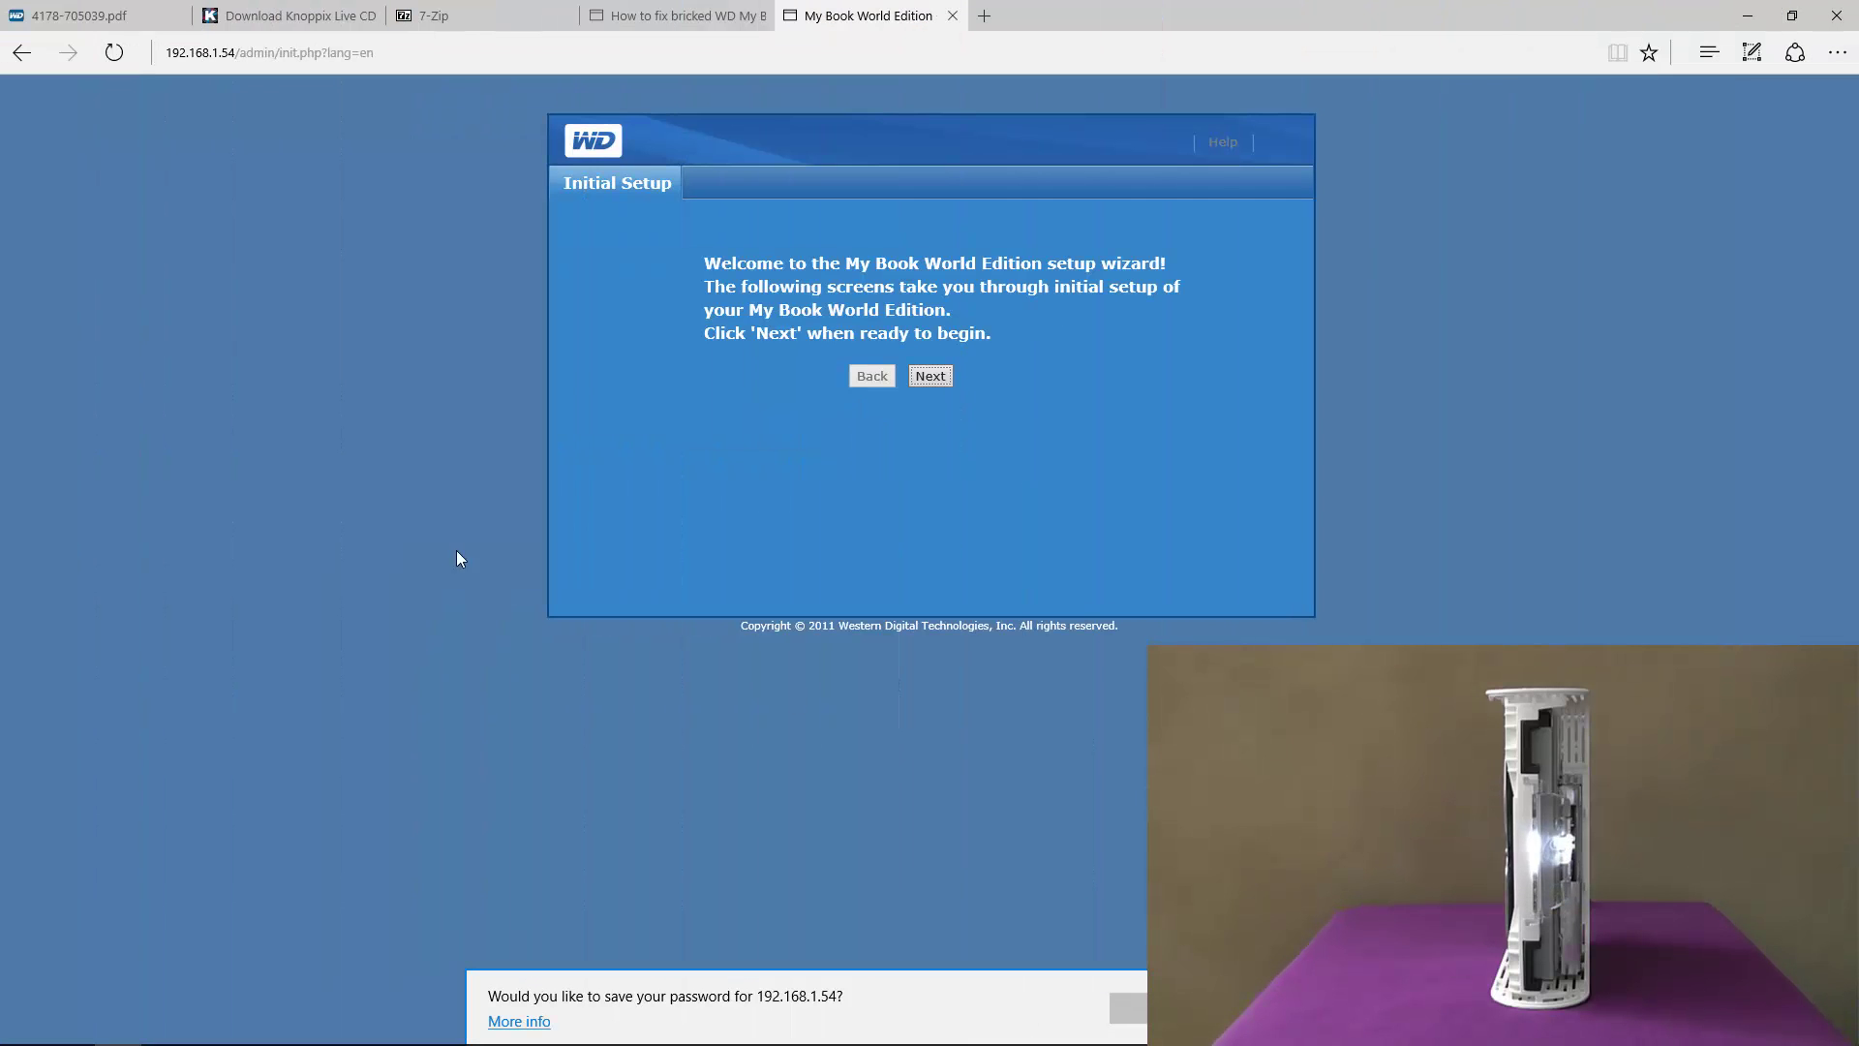
Step: Dismiss the save-password offer and open Storage > Disk Manager in the My Book web admin
left_click(1128, 1008)
left_click(946, 590)
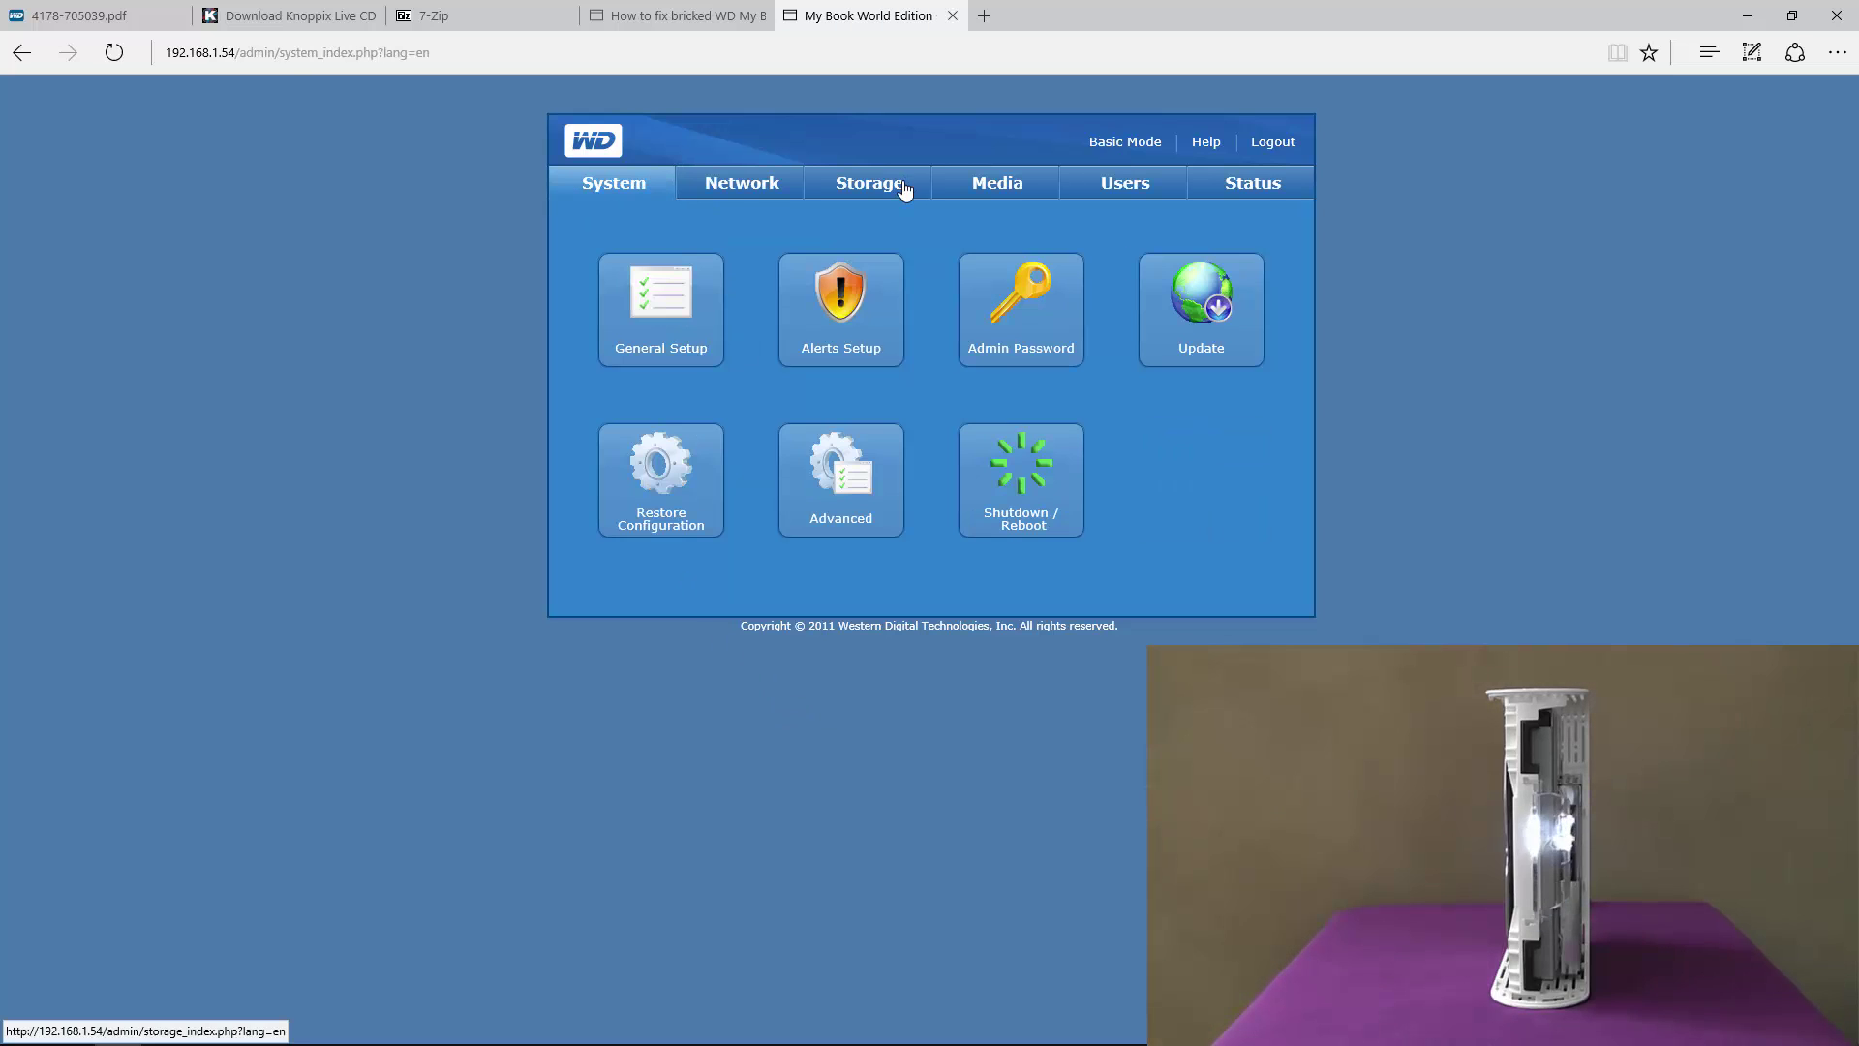
left_click(901, 184)
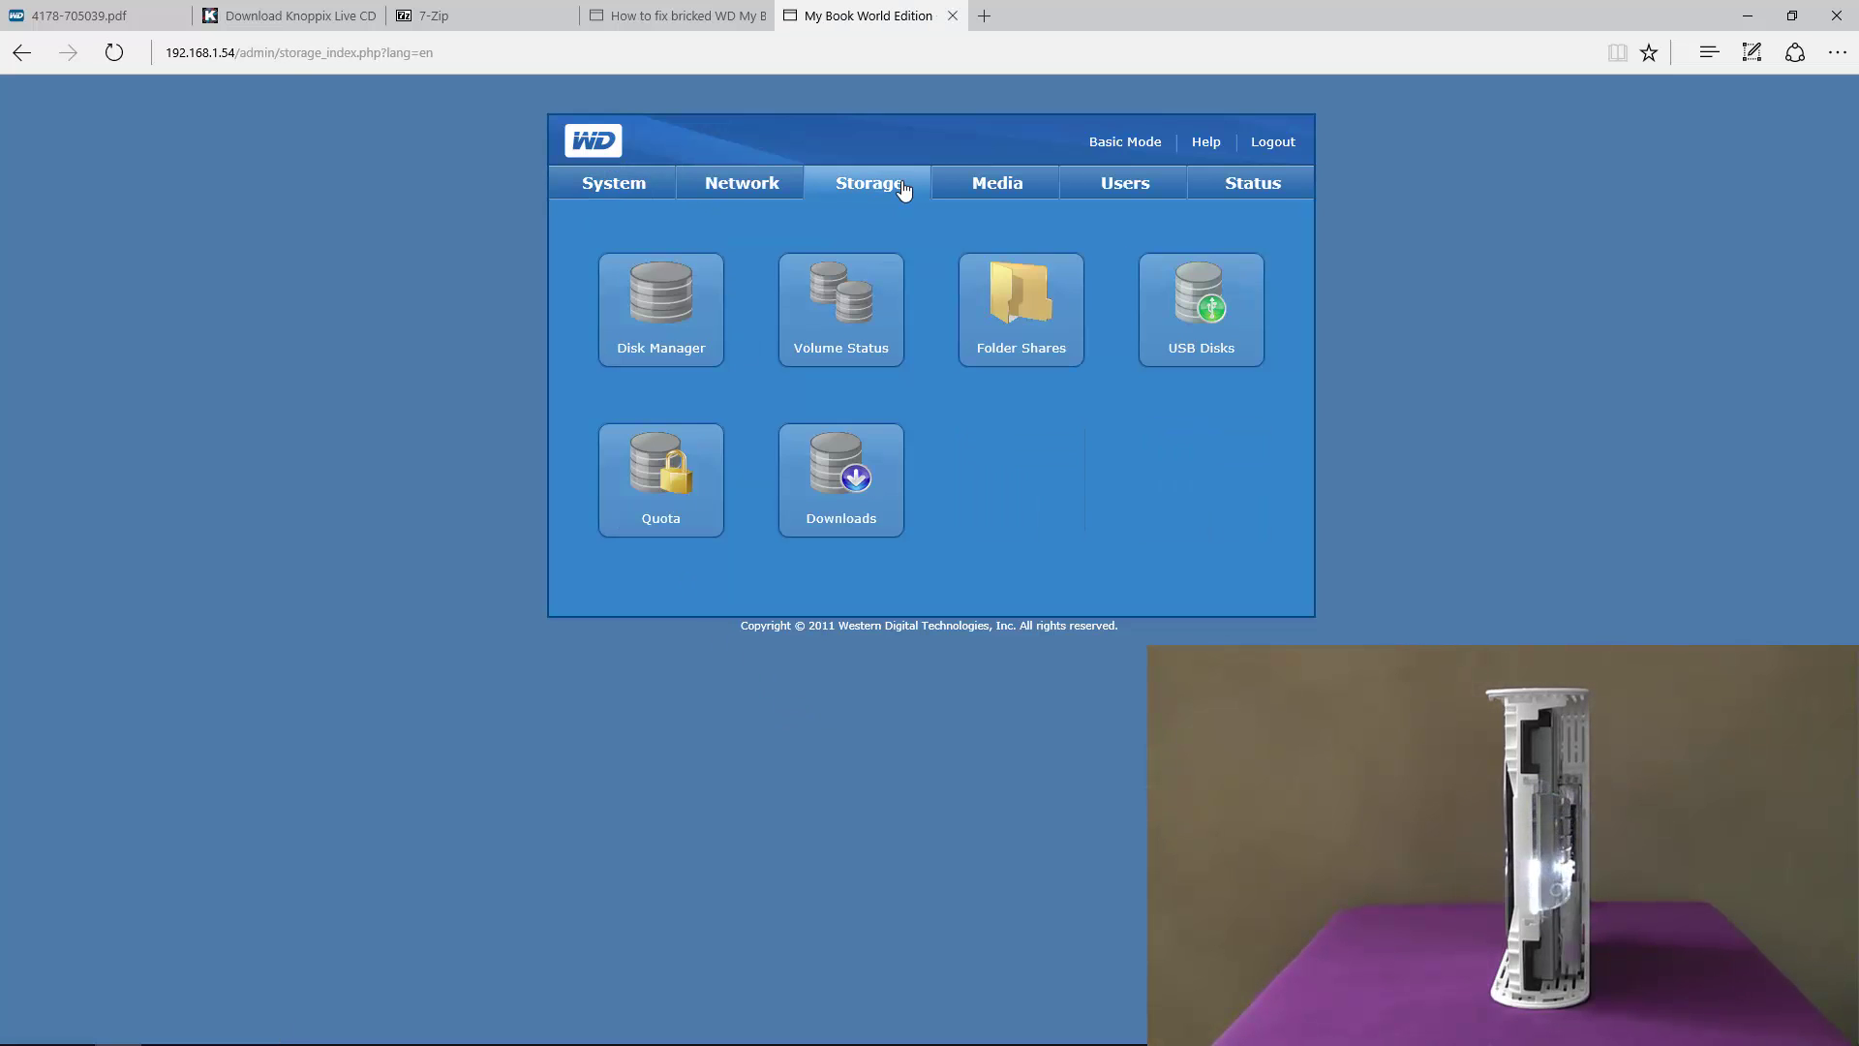
left_click(704, 336)
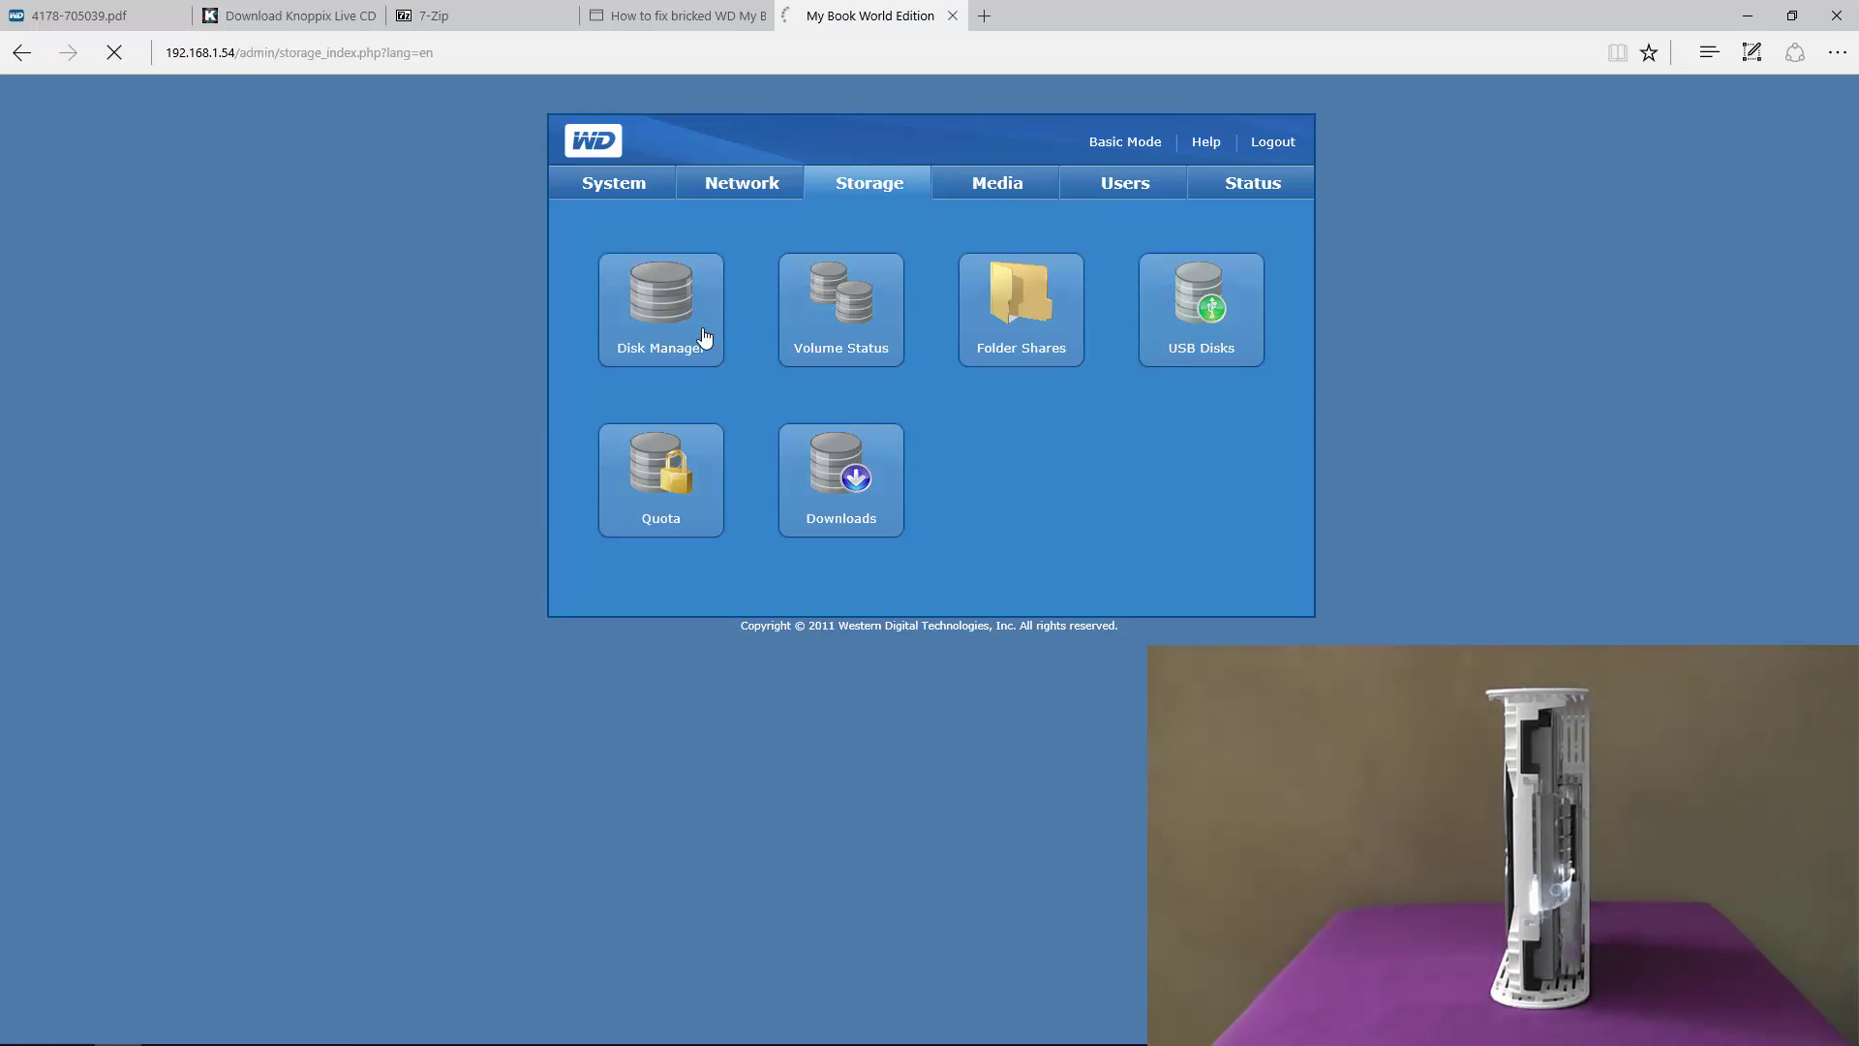